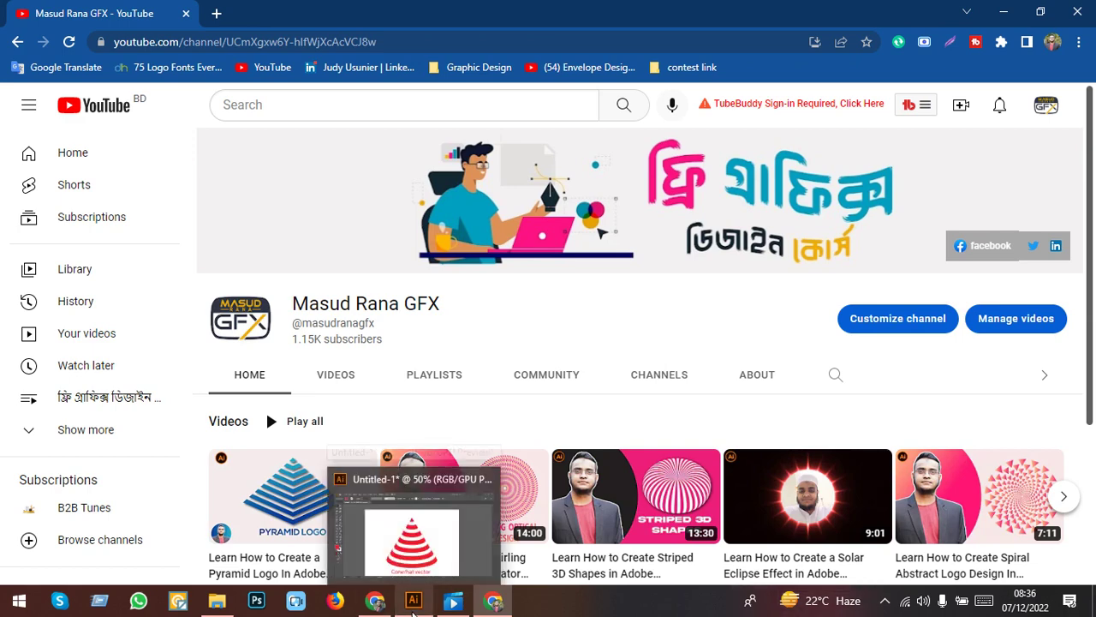
Bring Illustrator's finished striped cone artwork to the front and open the File menu.
{"action": "left_click", "coordinate": [412, 604]}
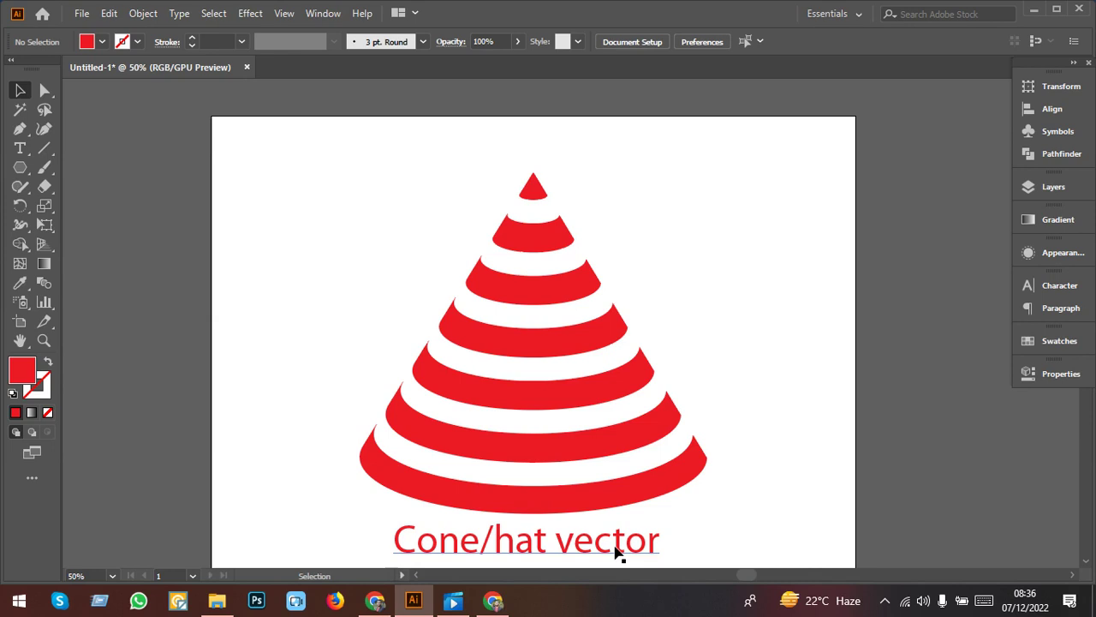
{"action": "left_click", "coordinate": [82, 13]}
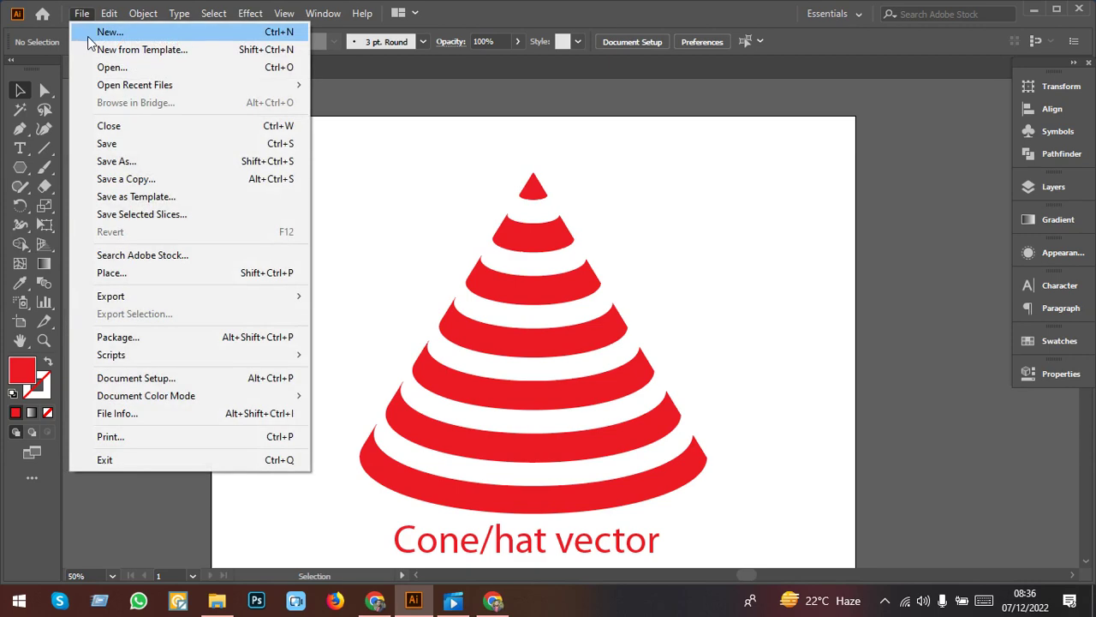
Create a new blank landscape B4 document (364 × 257 mm) from the Art & Illustration presets.
{"action": "left_click", "coordinate": [89, 34]}
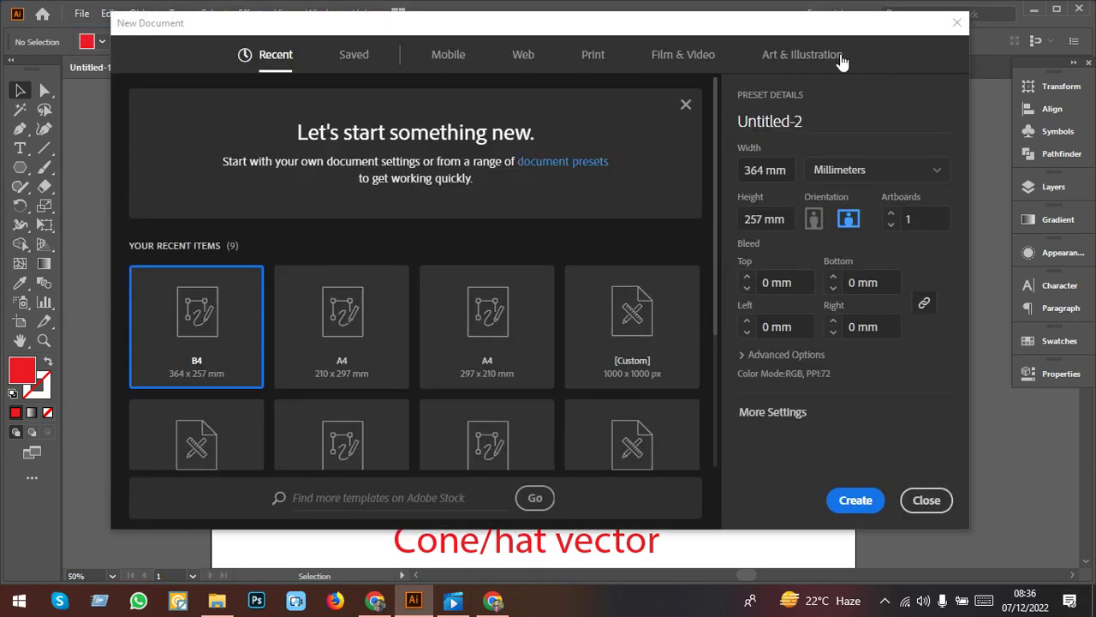
{"action": "left_click", "coordinate": [800, 55]}
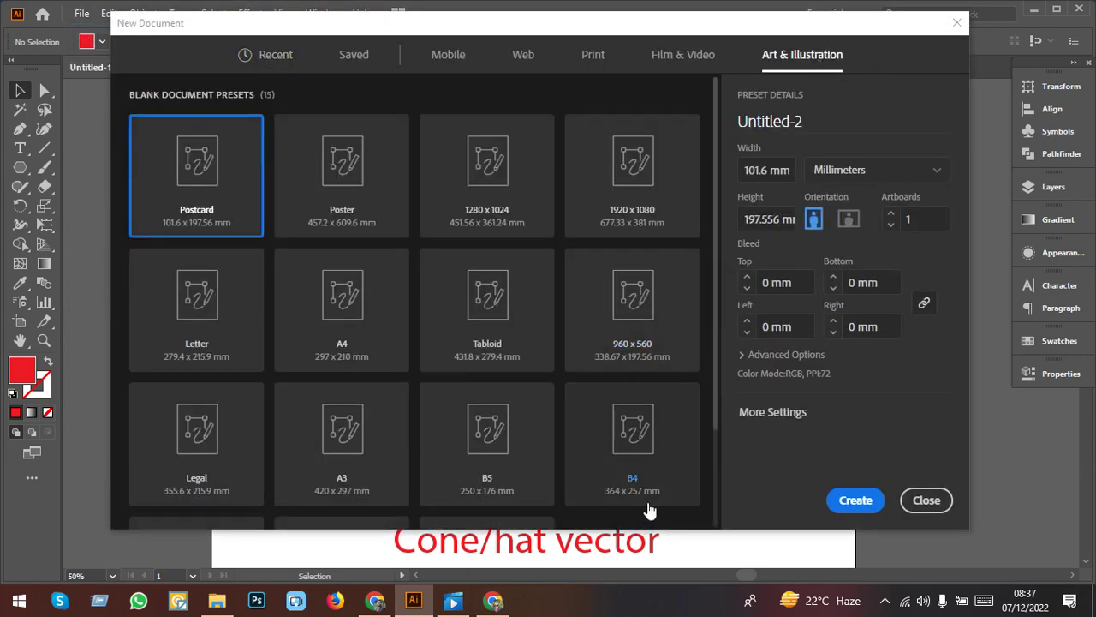
{"action": "left_click", "coordinate": [648, 444]}
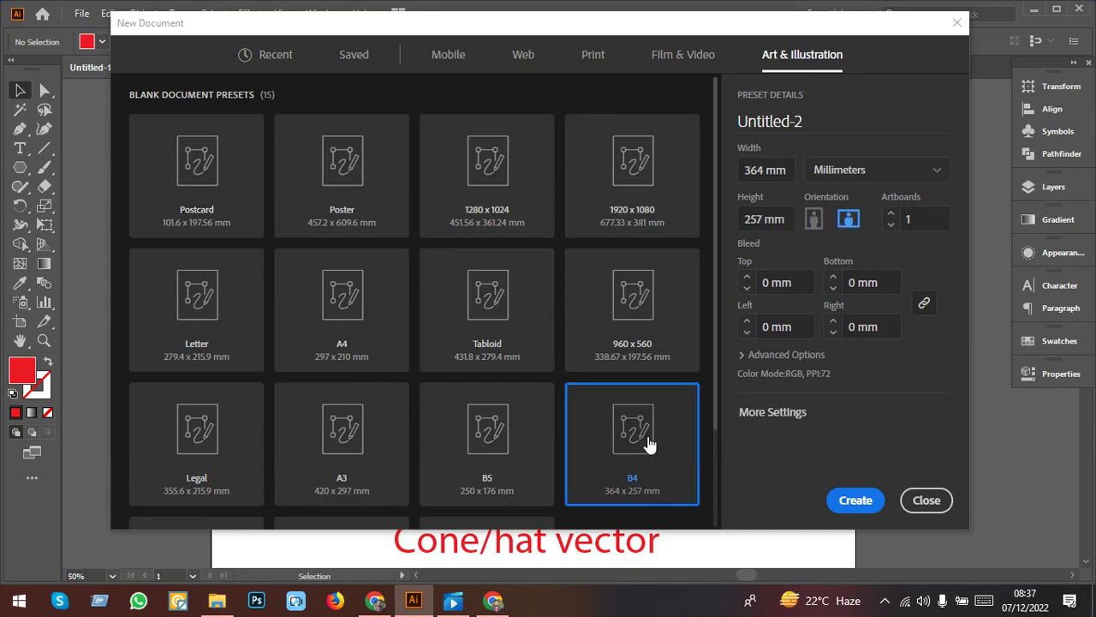
{"action": "left_click", "coordinate": [854, 501]}
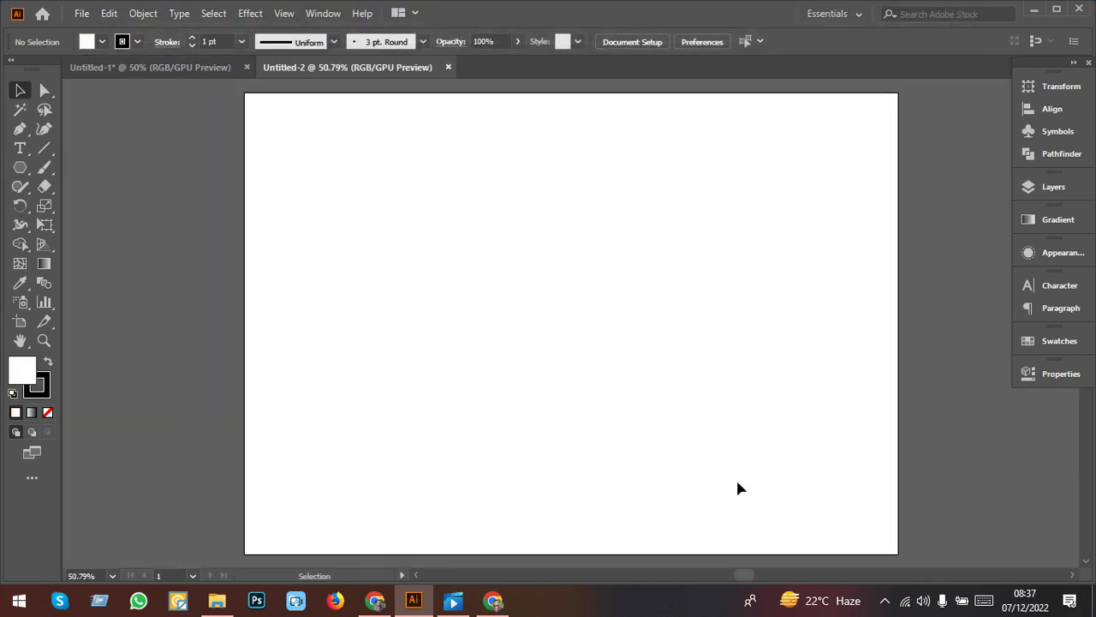
Pan the empty artboard into view, then return to the Untitled-1 cone document.
{"action": "scroll", "coordinate": [740, 467], "scroll_direction": "up", "scroll_amount": 1}
{"action": "mouse_move", "coordinate": [717, 411]}
{"action": "left_mouse_down"}
{"action": "mouse_move", "coordinate": [758, 434]}
{"action": "mouse_move", "coordinate": [742, 434]}
{"action": "left_mouse_up"}
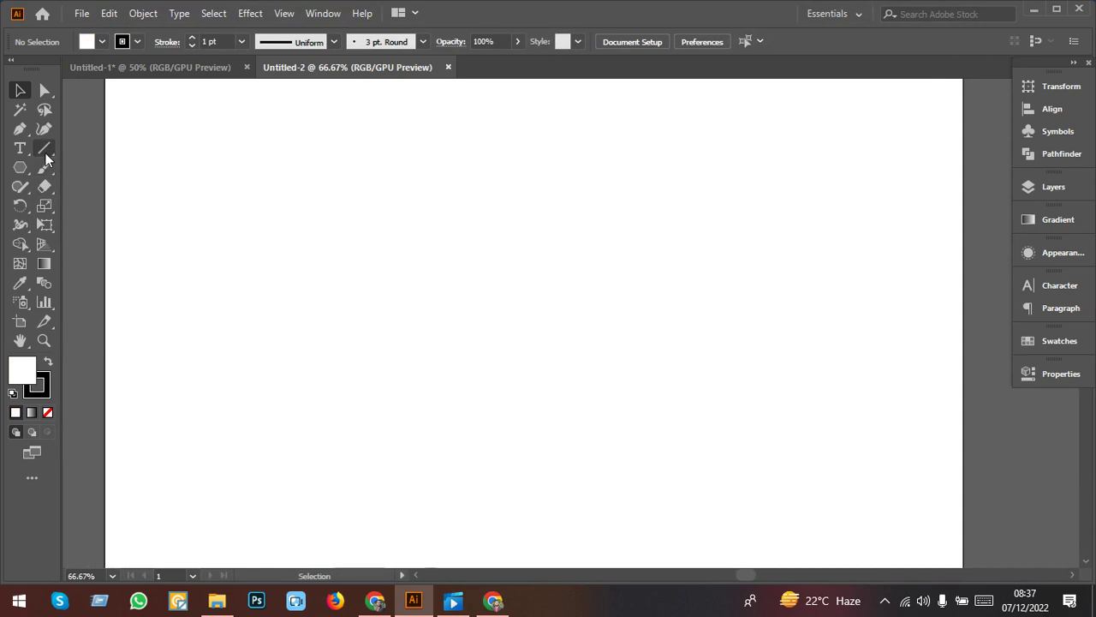
{"action": "left_click", "coordinate": [185, 69]}
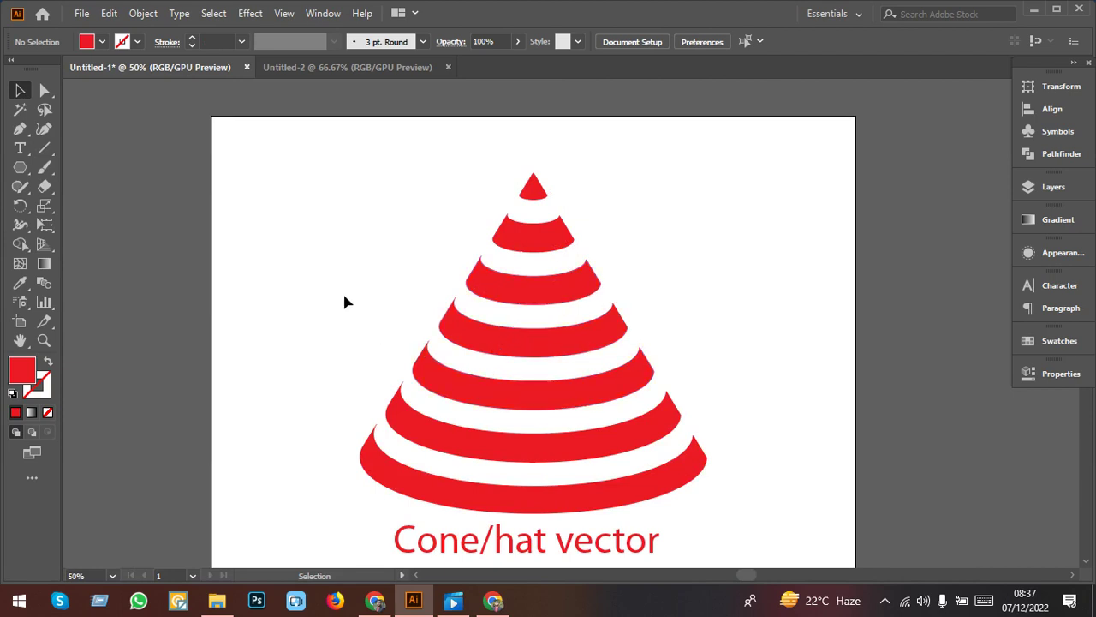
In Untitled-2, draw a horizontal line 35.28 mm long at 0° with the Line Segment tool.
{"action": "left_click", "coordinate": [341, 66]}
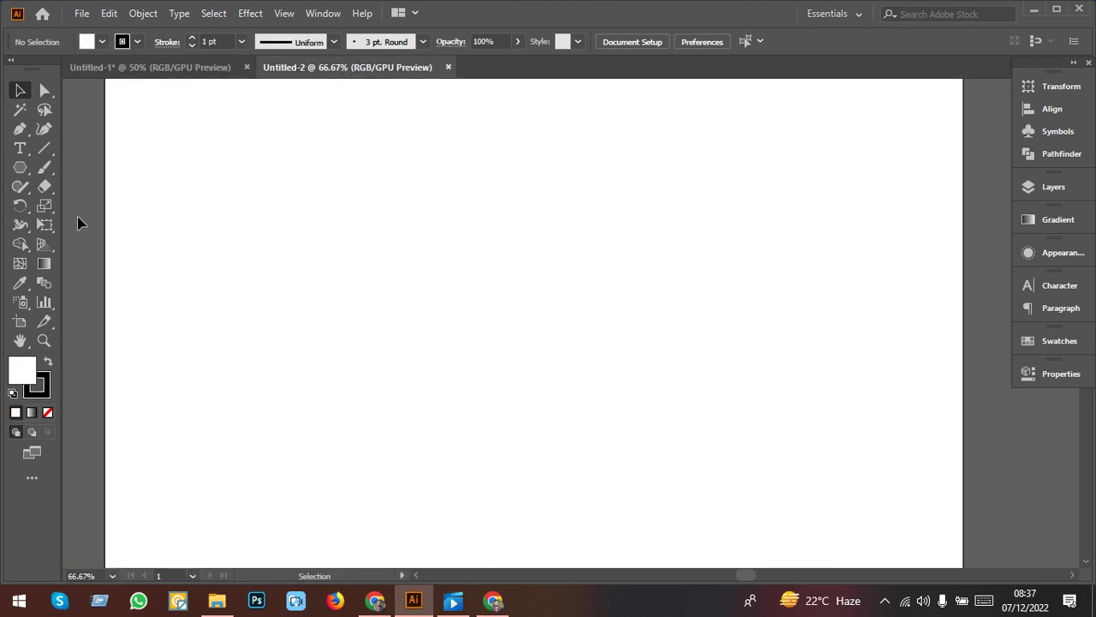
{"action": "left_click", "coordinate": [43, 151]}
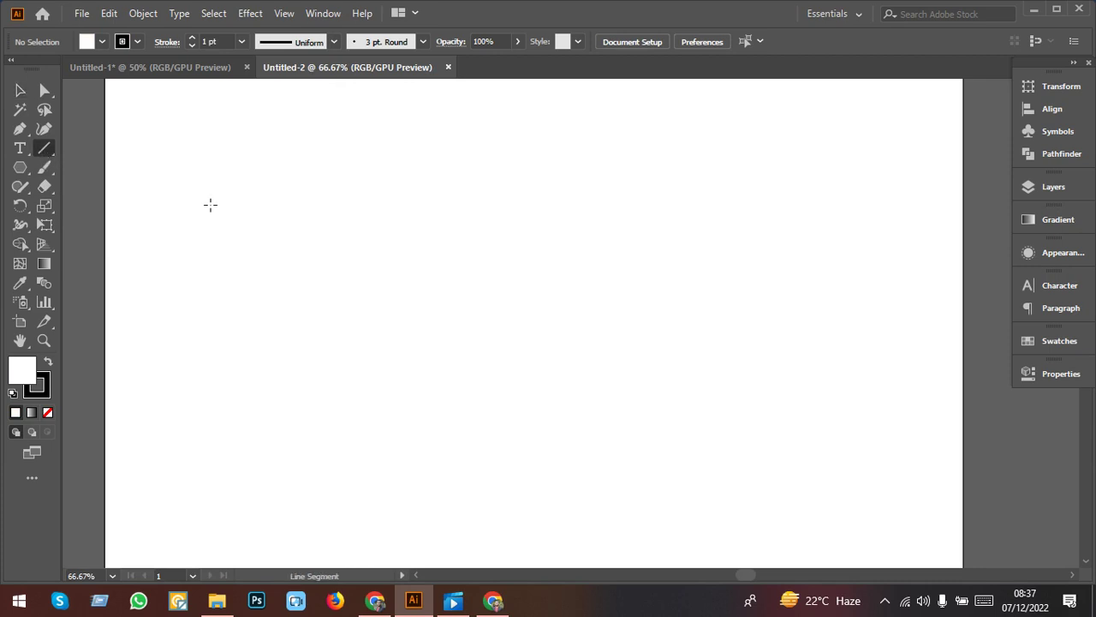
{"action": "left_click", "coordinate": [419, 321]}
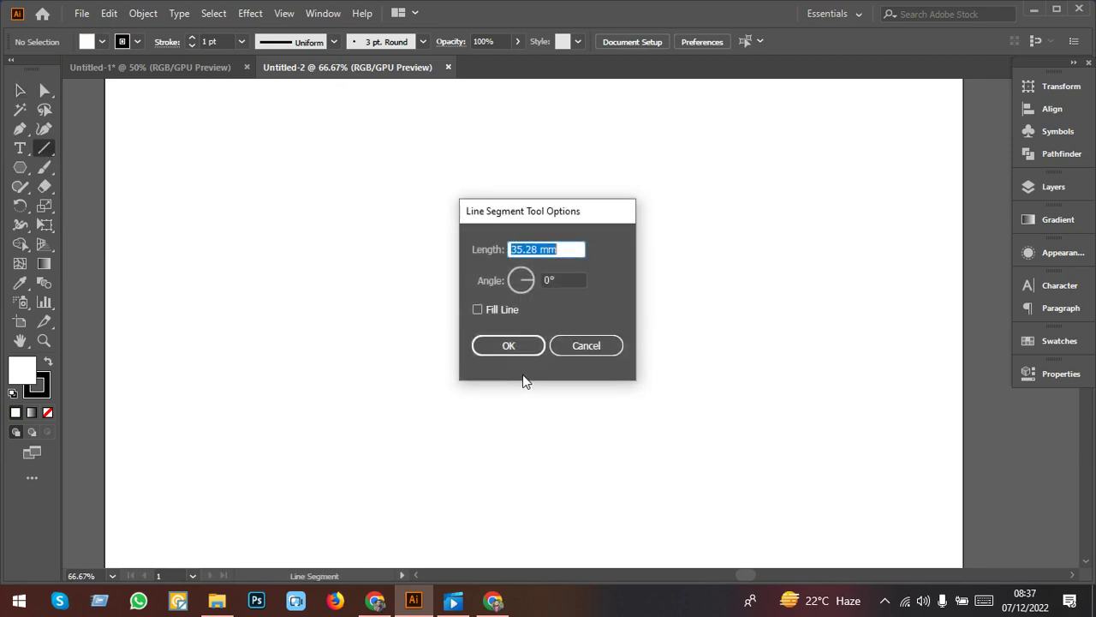
{"action": "left_click", "coordinate": [572, 248]}
{"action": "left_click", "coordinate": [526, 346]}
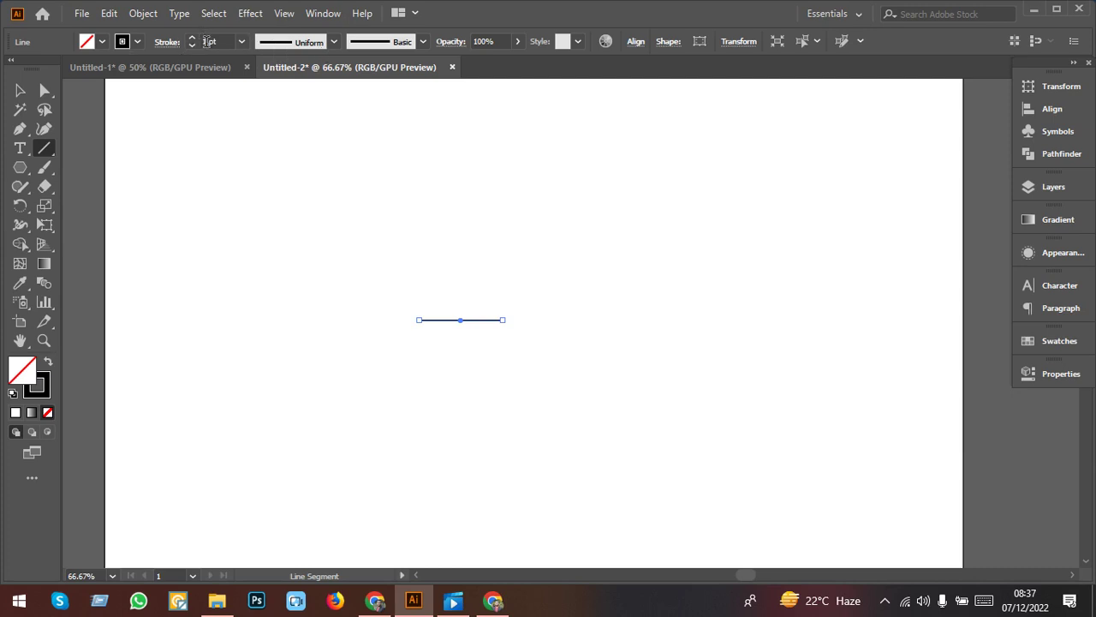
{"action": "left_click", "coordinate": [324, 15]}
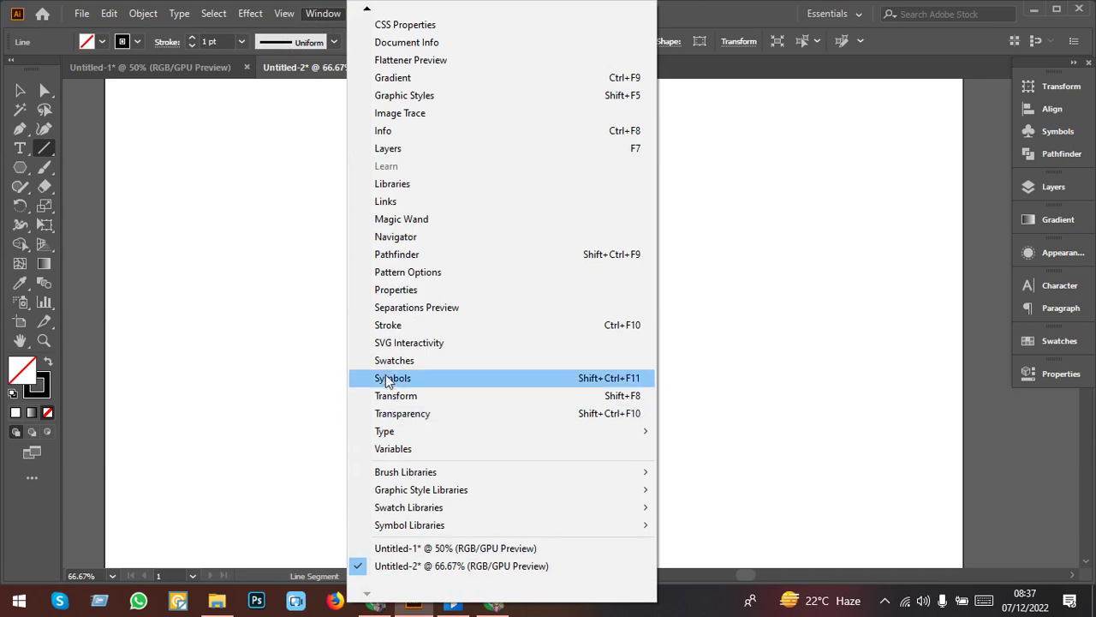
Set the line's stroke weight to 10 pt and dock the Stroke panel.
{"action": "left_click", "coordinate": [388, 327]}
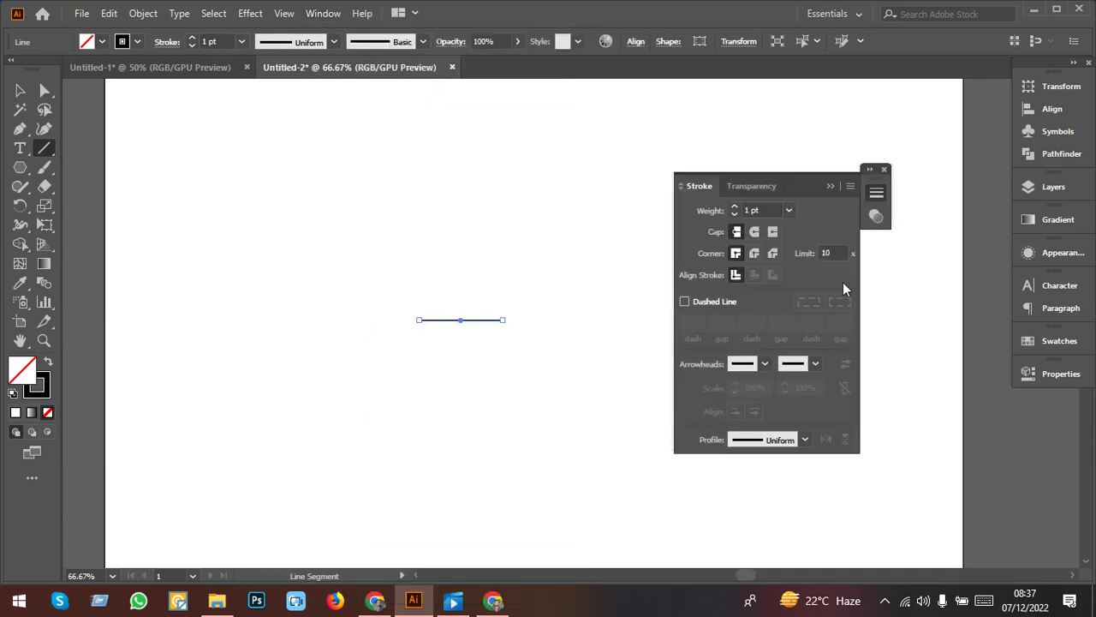
{"action": "left_click", "coordinate": [768, 210]}
{"action": "type", "text": "6"}
{"action": "key", "text": "Return"}
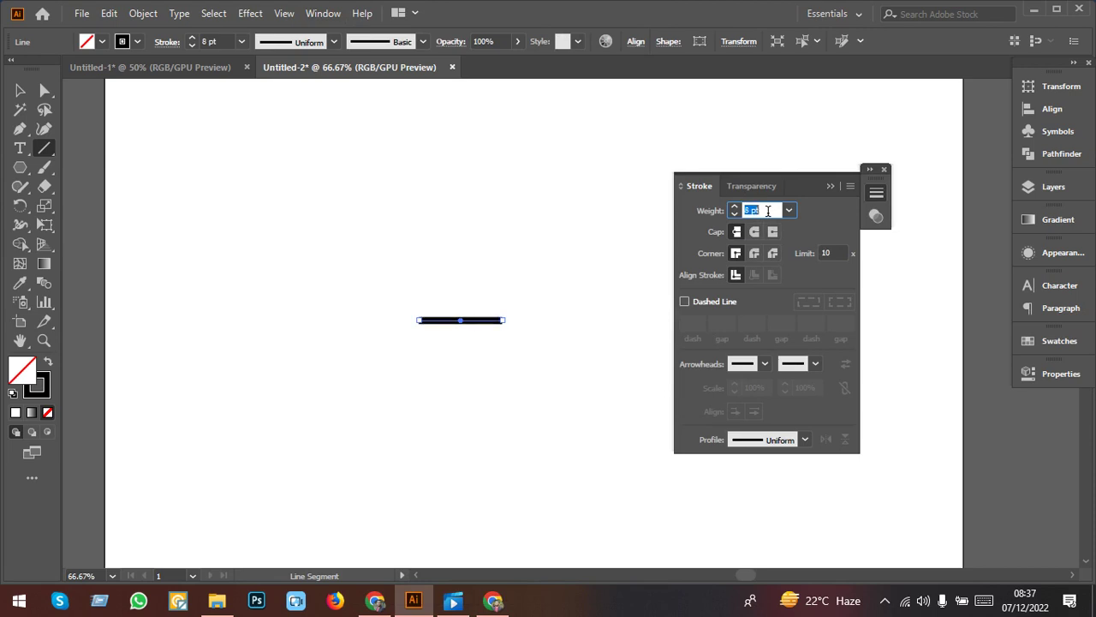
{"action": "type", "text": "10"}
{"action": "key", "text": "Return"}
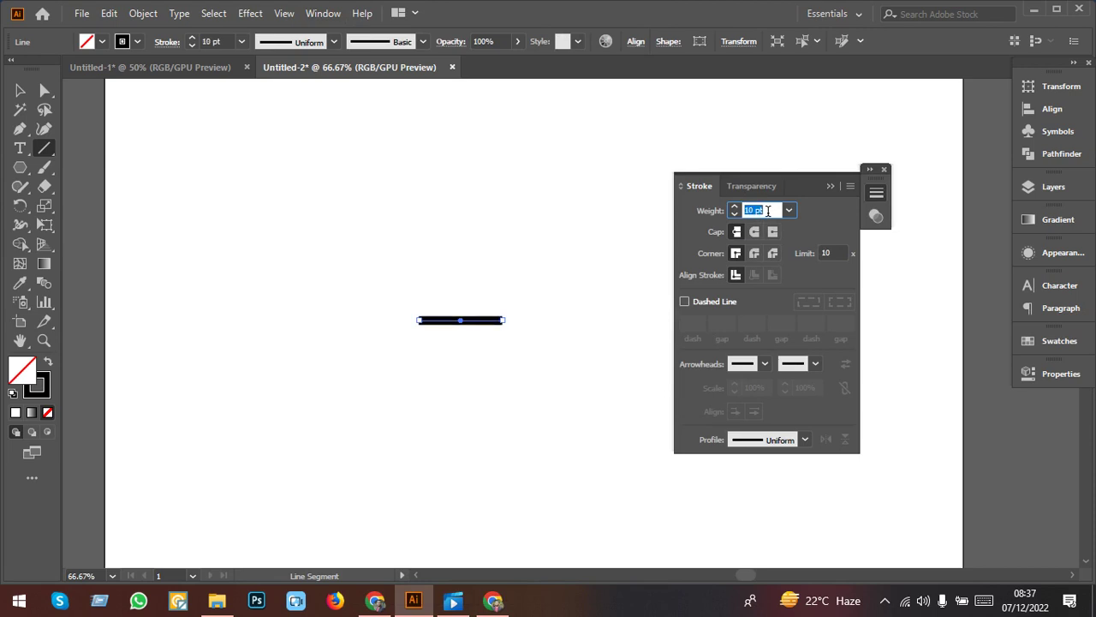
{"action": "left_click", "coordinate": [830, 186]}
{"action": "mouse_move", "coordinate": [881, 188]}
{"action": "left_mouse_down"}
{"action": "mouse_move", "coordinate": [1056, 454]}
{"action": "mouse_move", "coordinate": [1063, 397]}
{"action": "left_mouse_up"}
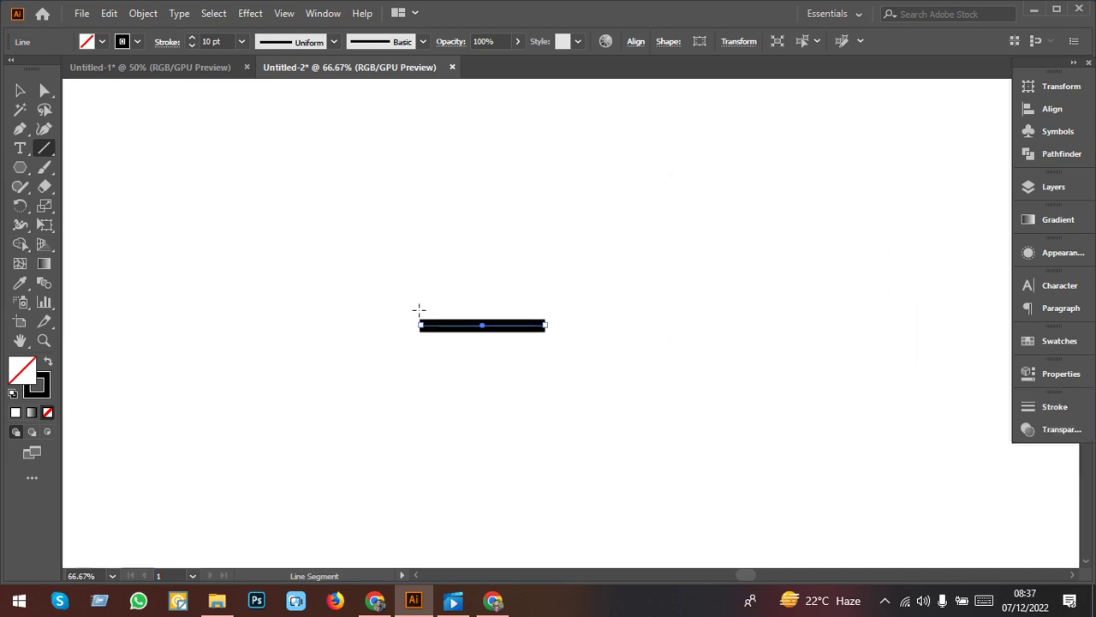
Move the thick 10 pt line lower on the artboard with the Selection tool.
{"action": "scroll", "coordinate": [419, 309], "scroll_direction": "up", "scroll_amount": 3}
{"action": "scroll", "coordinate": [703, 289], "scroll_direction": "down", "scroll_amount": 1}
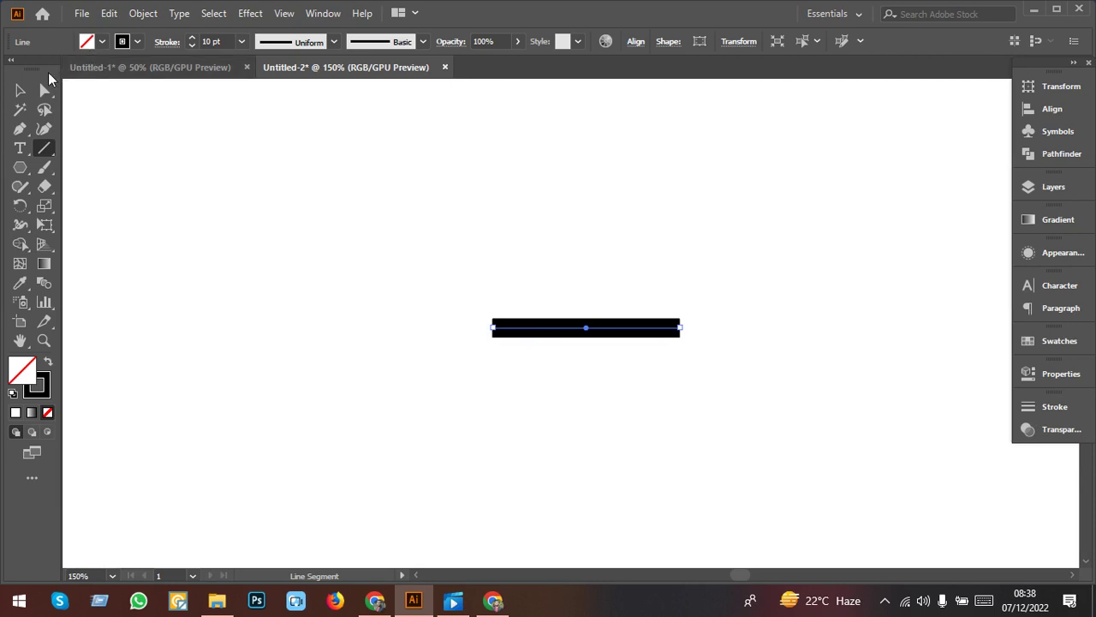
{"action": "left_click", "coordinate": [20, 90]}
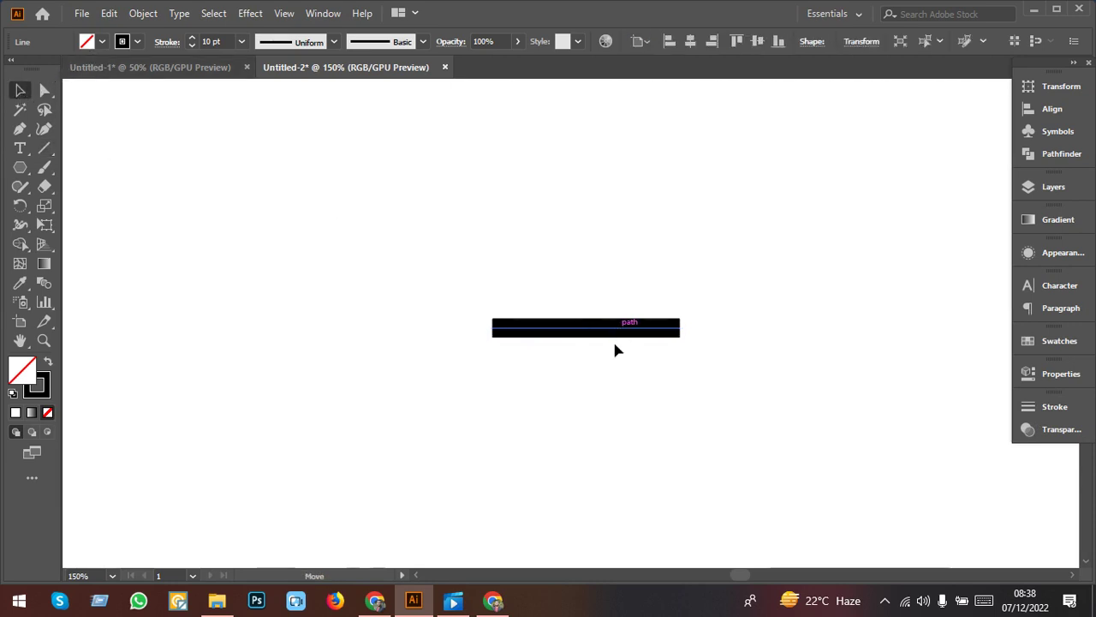
{"action": "left_click_drag", "start_coordinate": [615, 341], "coordinate": [622, 418]}
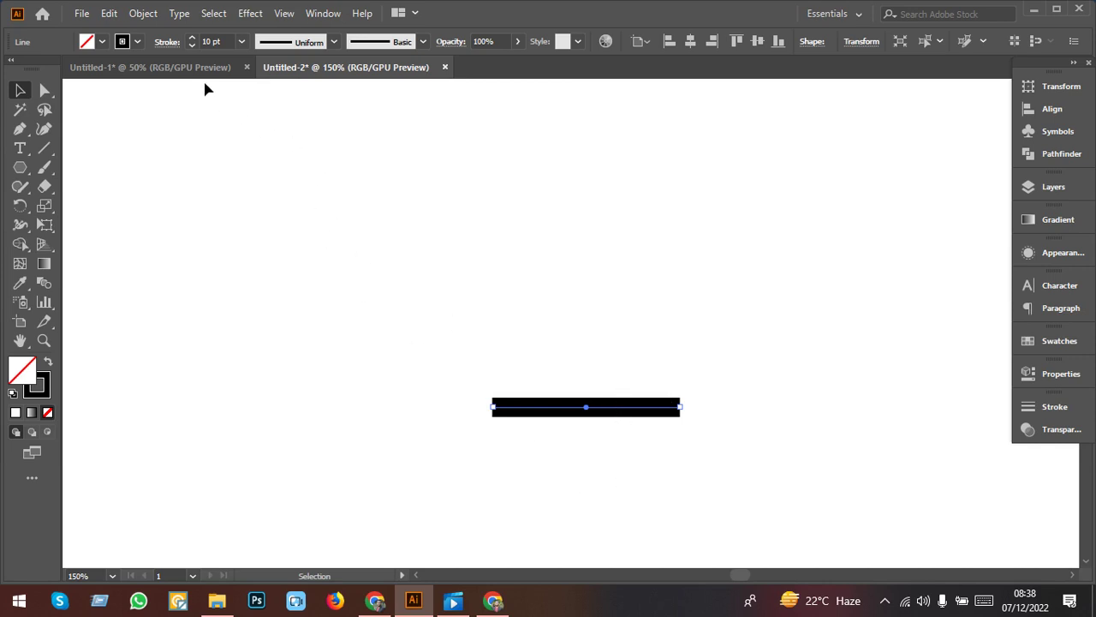
Expand the line's stroke only (Fill unchecked) into a filled black bar, then view Untitled-1.
{"action": "left_click", "coordinate": [144, 14]}
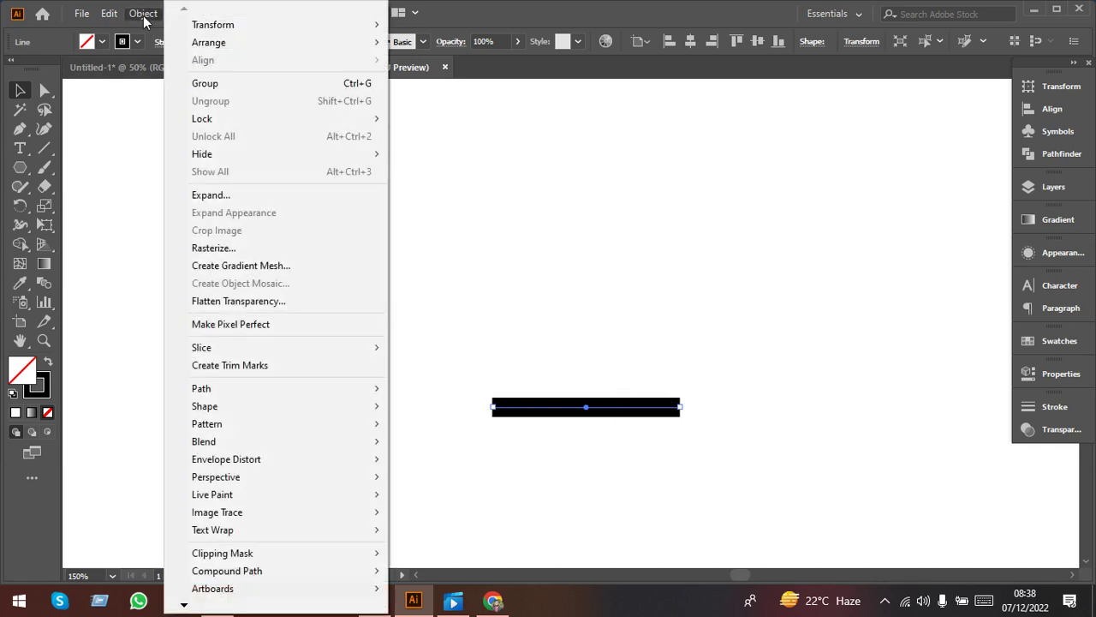
{"action": "left_click", "coordinate": [230, 196]}
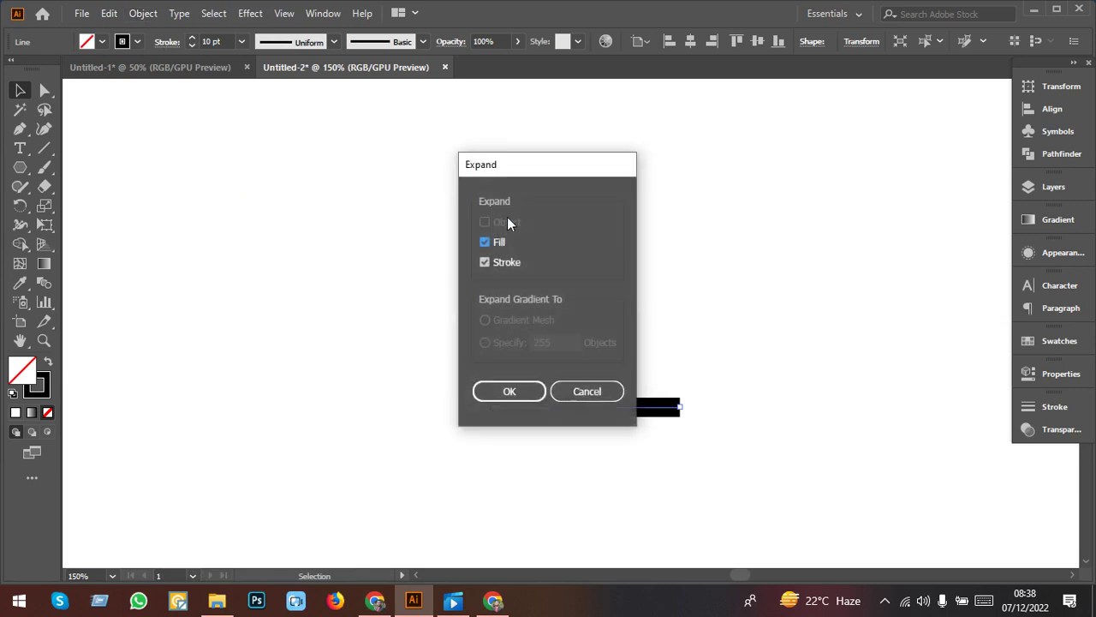
{"action": "left_click_drag", "start_coordinate": [531, 177], "coordinate": [780, 179]}
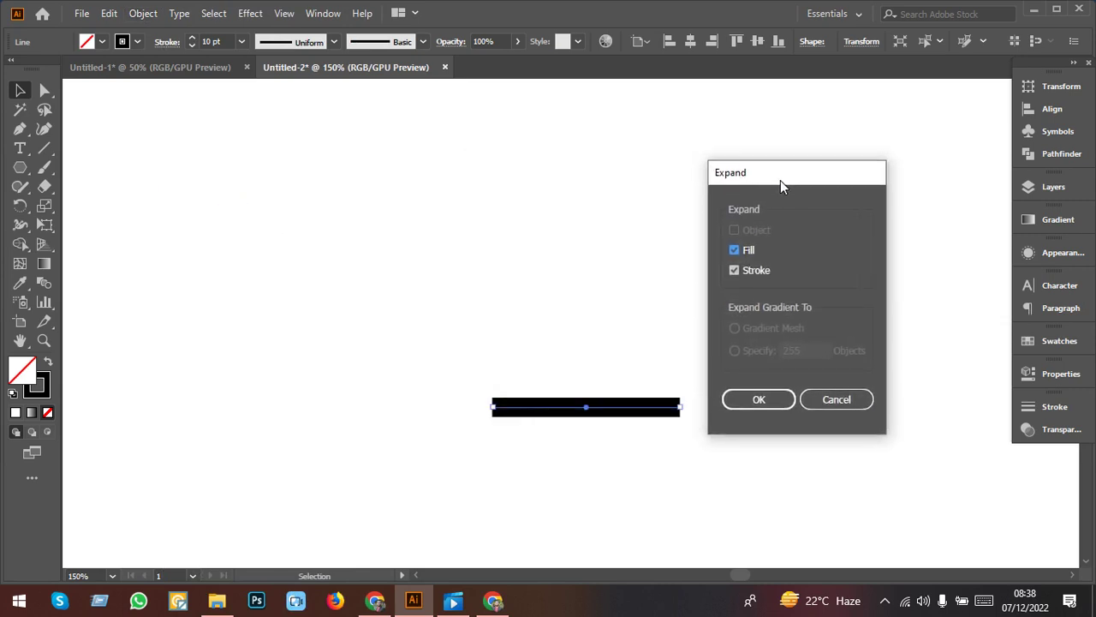
{"action": "left_click", "coordinate": [734, 250]}
{"action": "left_click", "coordinate": [757, 403]}
{"action": "left_click", "coordinate": [758, 400]}
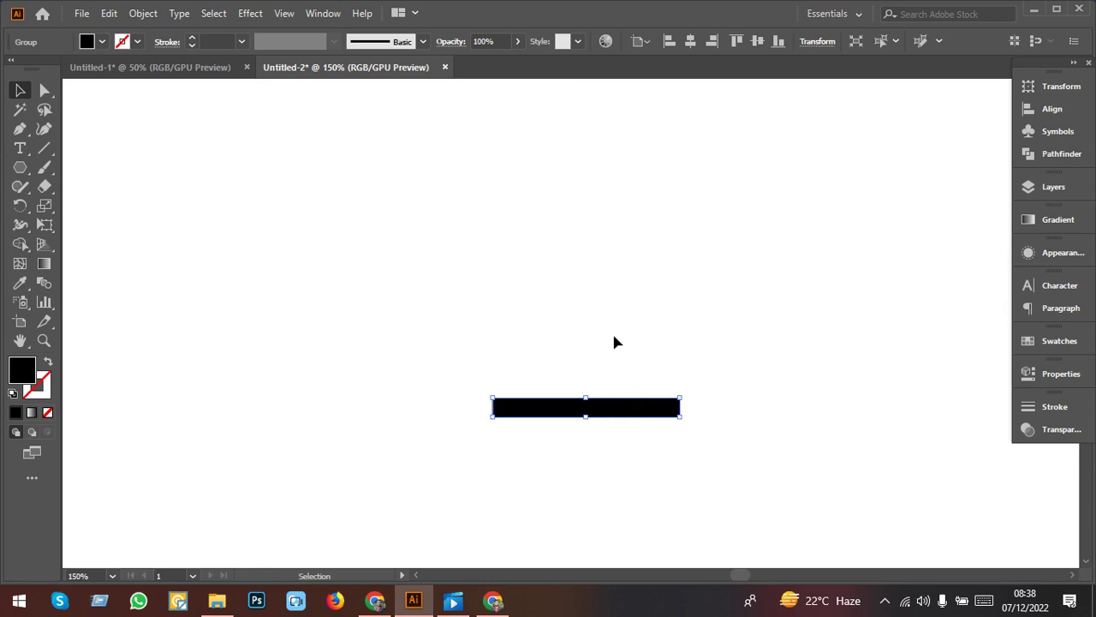
{"action": "left_click", "coordinate": [120, 67]}
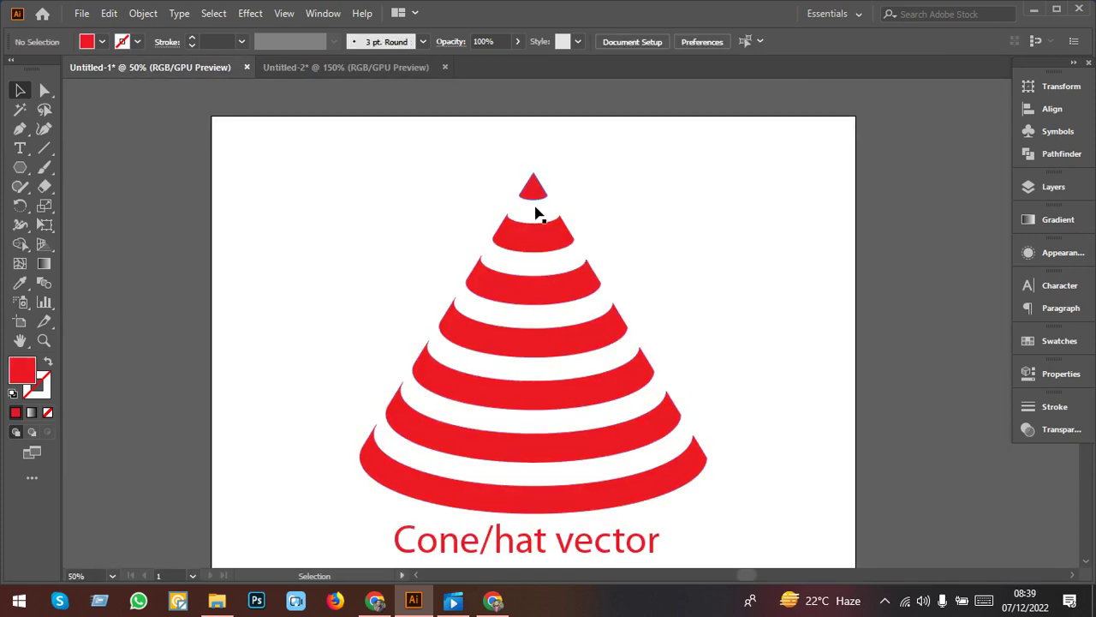
Copy the black bar upward and repeat with Ctrl+D until seven evenly spaced bars stack.
{"action": "left_click", "coordinate": [368, 67]}
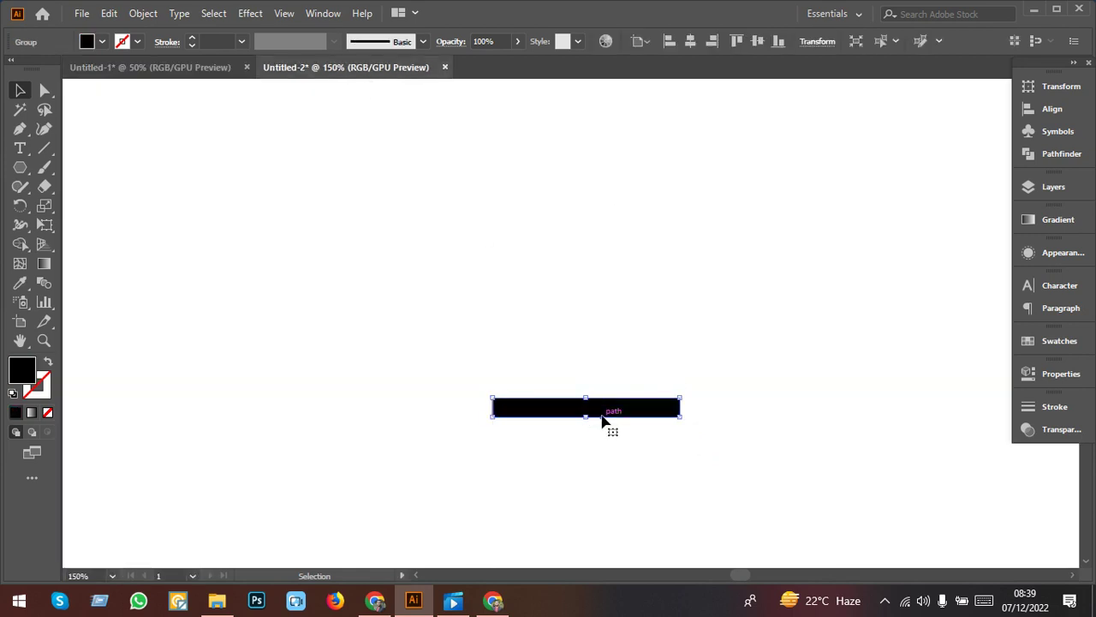
{"action": "left_click_drag", "start_coordinate": [602, 417], "coordinate": [603, 384]}
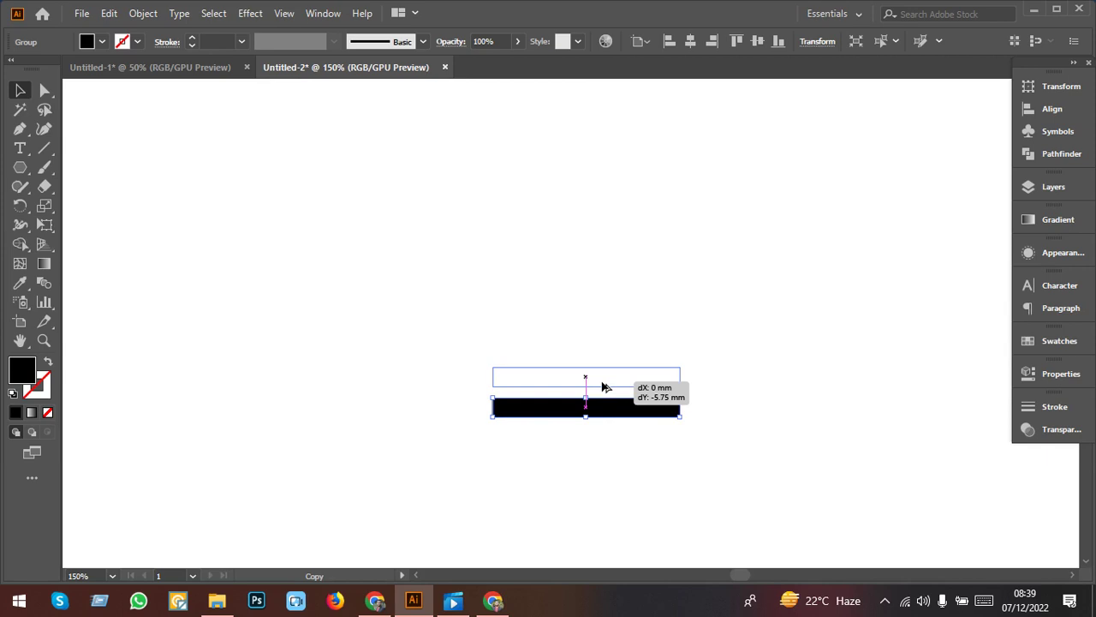
{"action": "left_click_drag", "start_coordinate": [602, 387], "coordinate": [603, 387]}
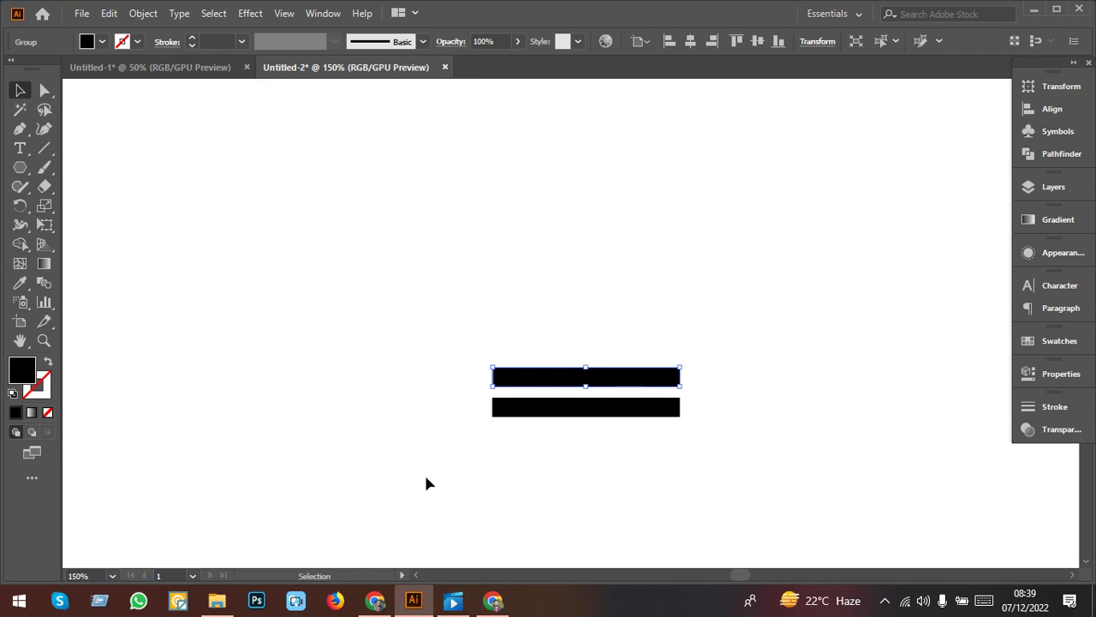
{"action": "key", "text": "a"}
{"action": "key", "text": "ctrl+d"}
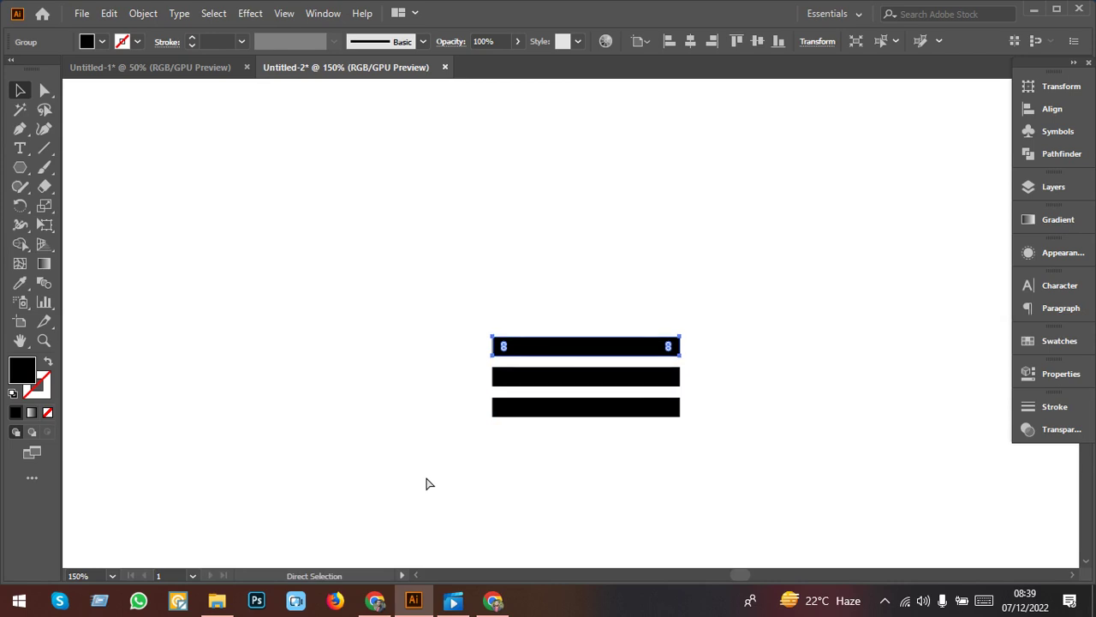
{"action": "key", "text": "ctrl+d"}
{"action": "key", "text": "ctrl+d"}
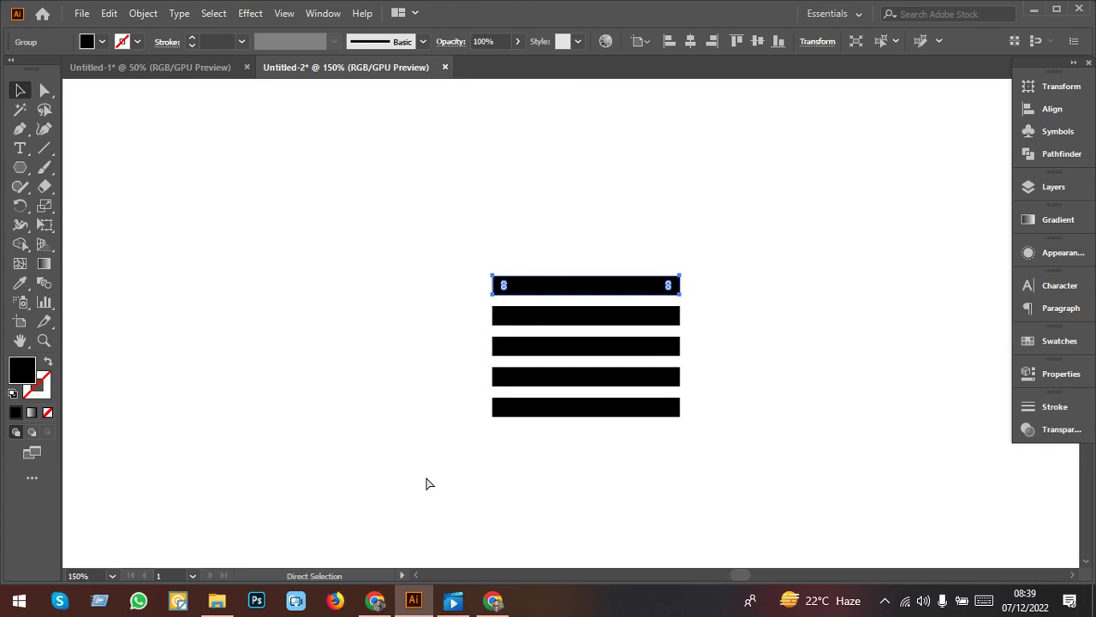
{"action": "key", "text": "ctrl+d"}
{"action": "key", "text": "ctrl+d"}
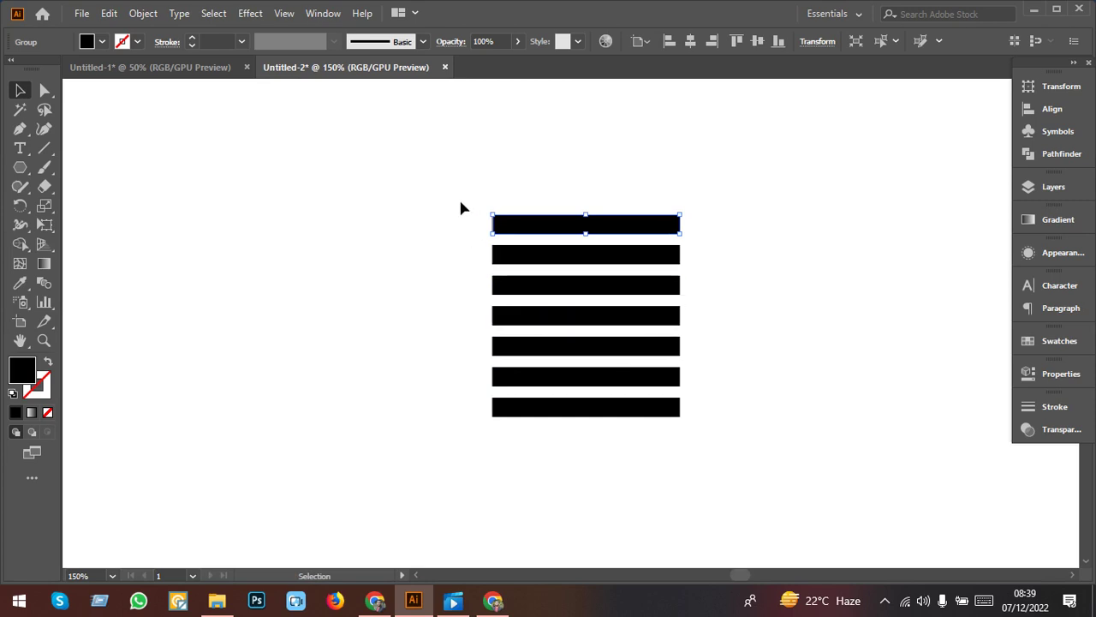
Group the seven bars into one object and shift it left.
{"action": "left_click_drag", "start_coordinate": [460, 203], "coordinate": [756, 544]}
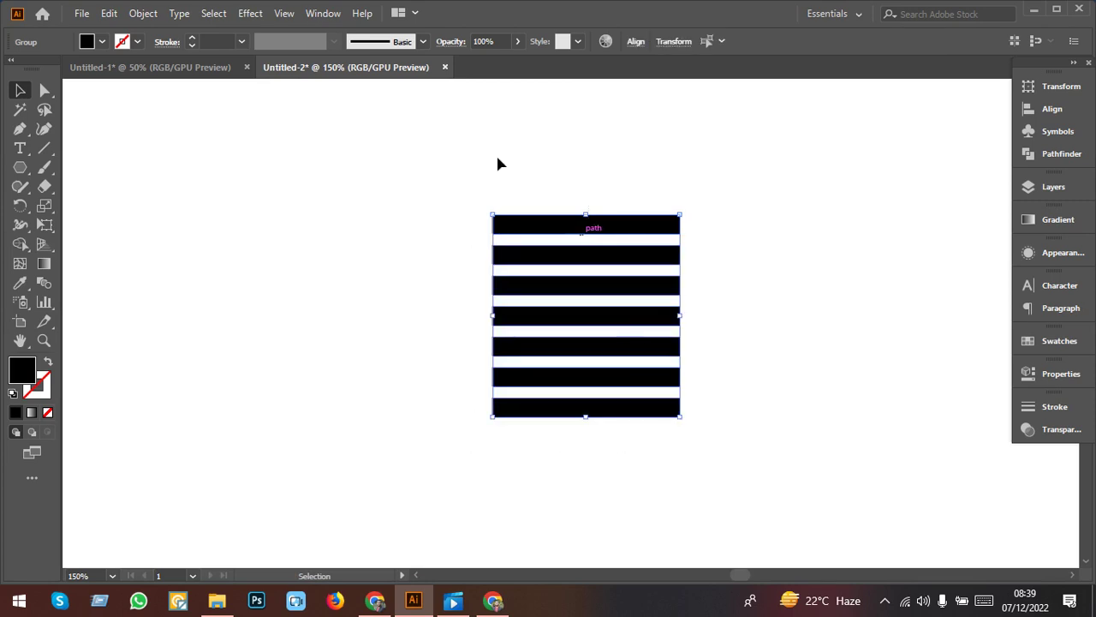
{"action": "right_click", "coordinate": [586, 291]}
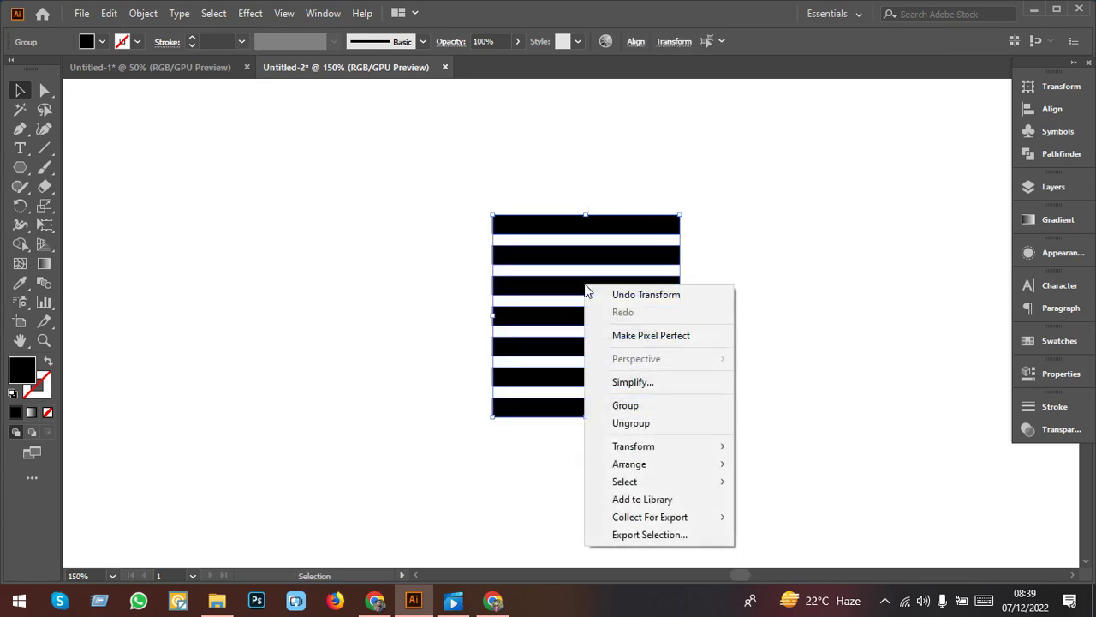
{"action": "left_click", "coordinate": [625, 407]}
{"action": "left_click", "coordinate": [695, 468]}
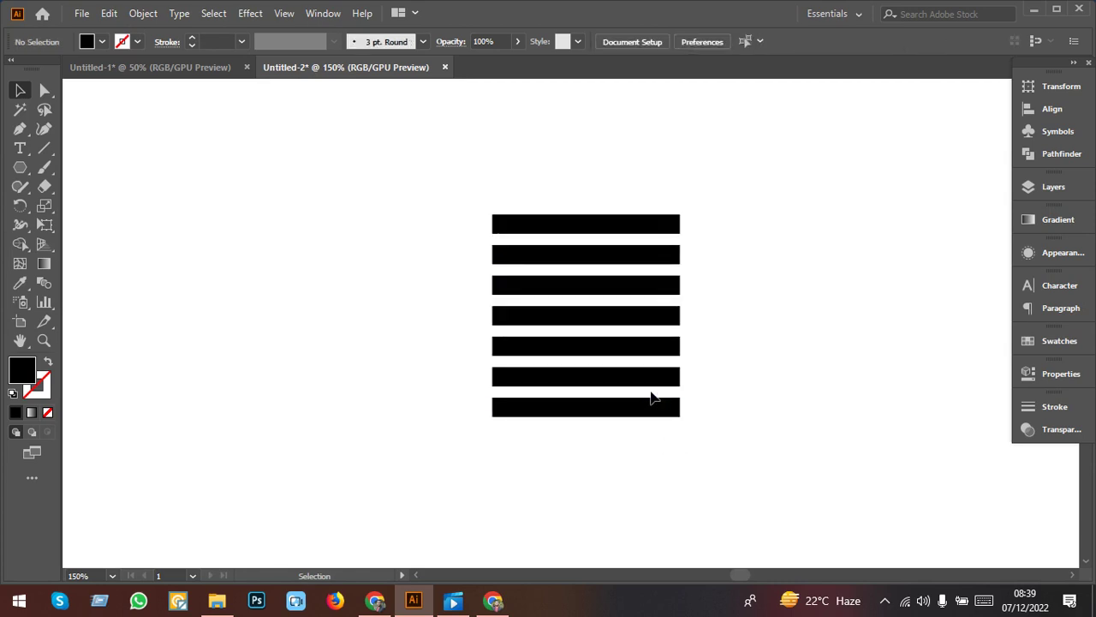
{"action": "mouse_move", "coordinate": [651, 394]}
{"action": "left_mouse_down"}
{"action": "mouse_move", "coordinate": [491, 378]}
{"action": "mouse_move", "coordinate": [490, 400]}
{"action": "left_mouse_up"}
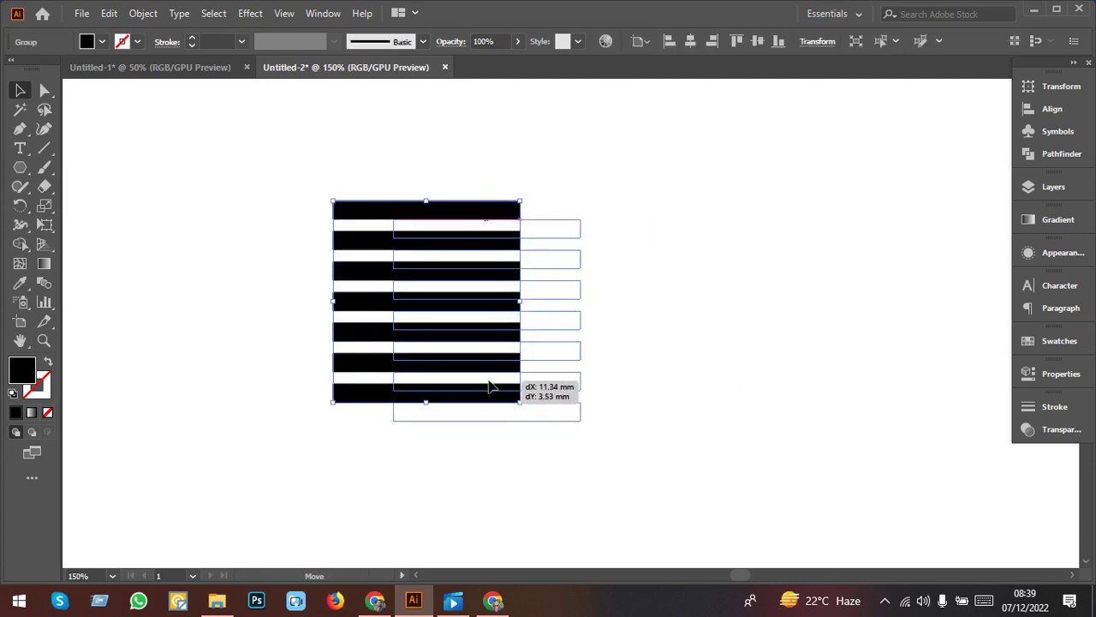
Fill the bar group red, nudge it right, and switch to Untitled-1.
{"action": "left_click", "coordinate": [102, 41]}
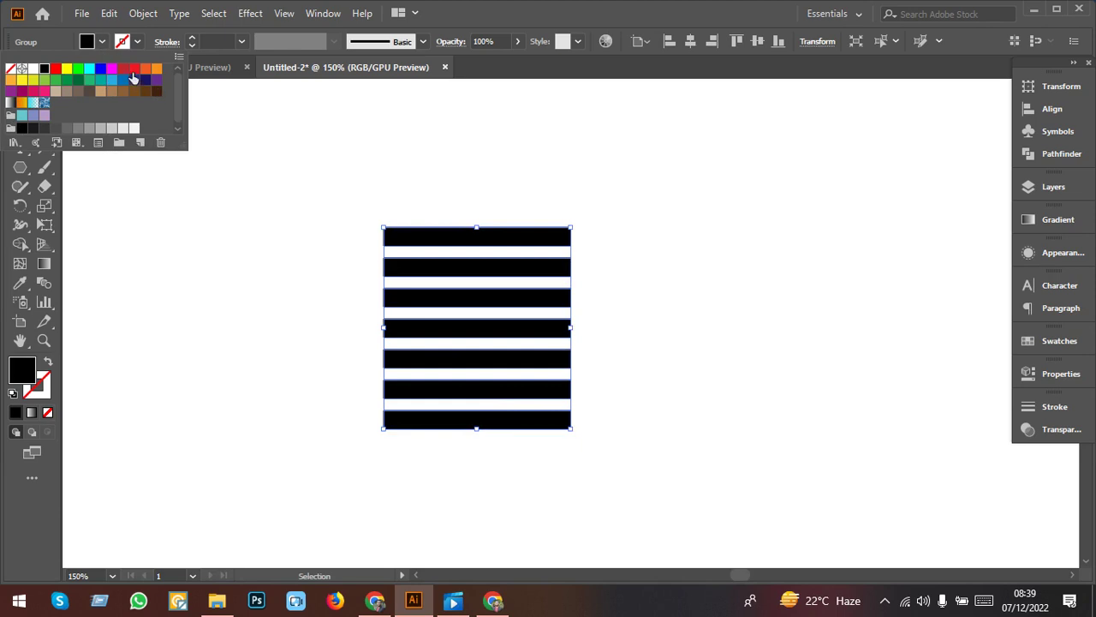
{"action": "left_click", "coordinate": [134, 69]}
{"action": "left_click", "coordinate": [230, 255]}
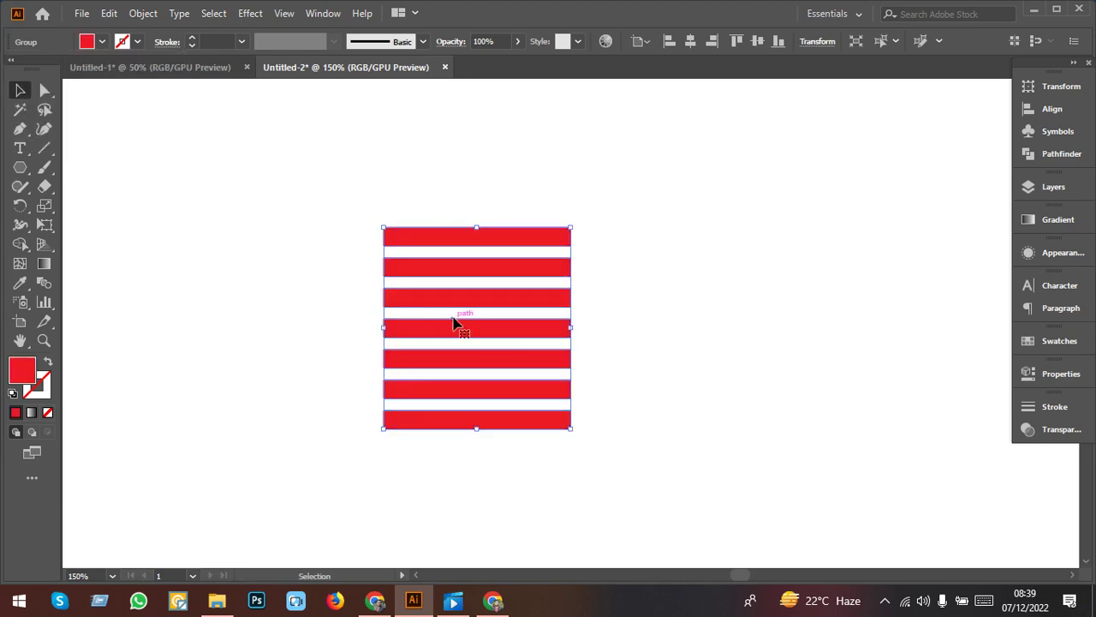
{"action": "mouse_move", "coordinate": [465, 338]}
{"action": "left_mouse_down"}
{"action": "mouse_move", "coordinate": [792, 373]}
{"action": "mouse_move", "coordinate": [176, 219]}
{"action": "mouse_move", "coordinate": [503, 339]}
{"action": "left_mouse_up"}
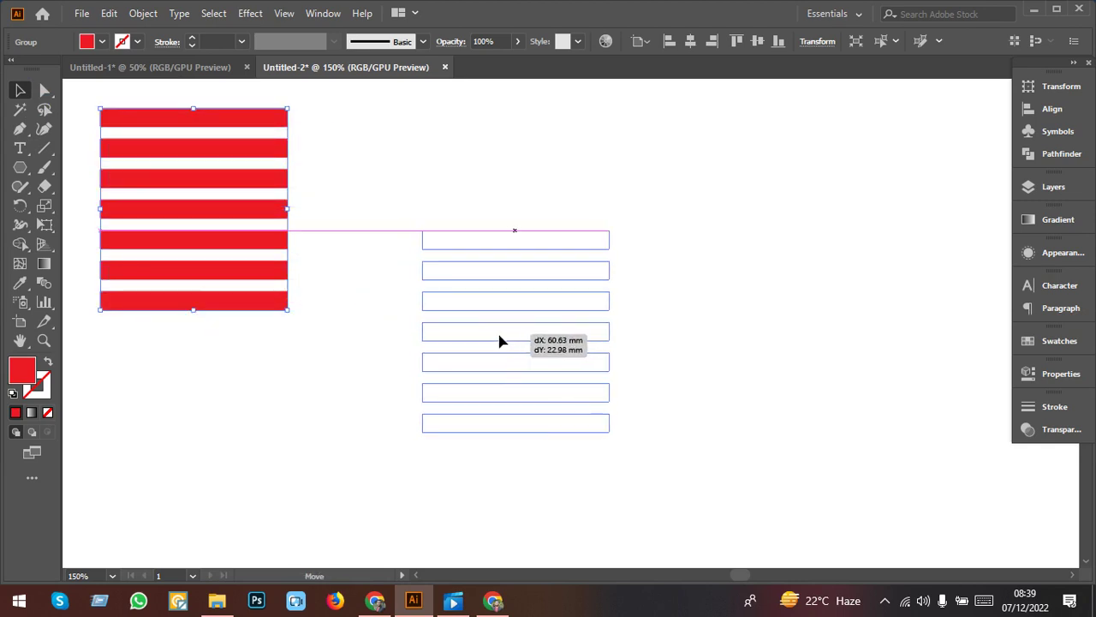
{"action": "left_click", "coordinate": [150, 67]}
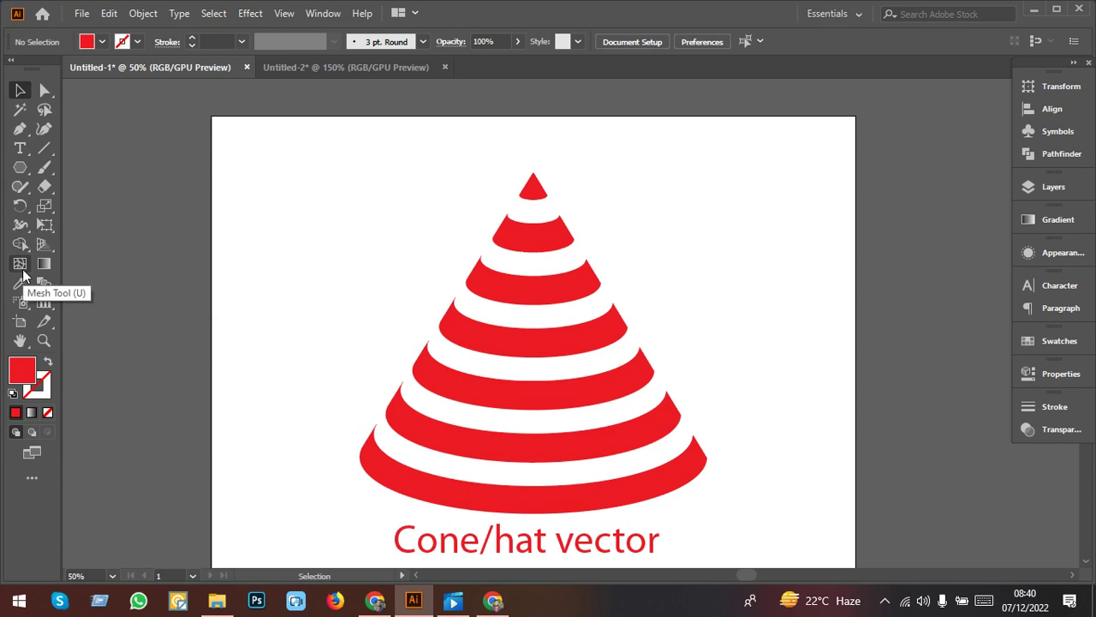
Switch back to the Untitled-2 tab holding the red striped group.
{"action": "left_click", "coordinate": [349, 69]}
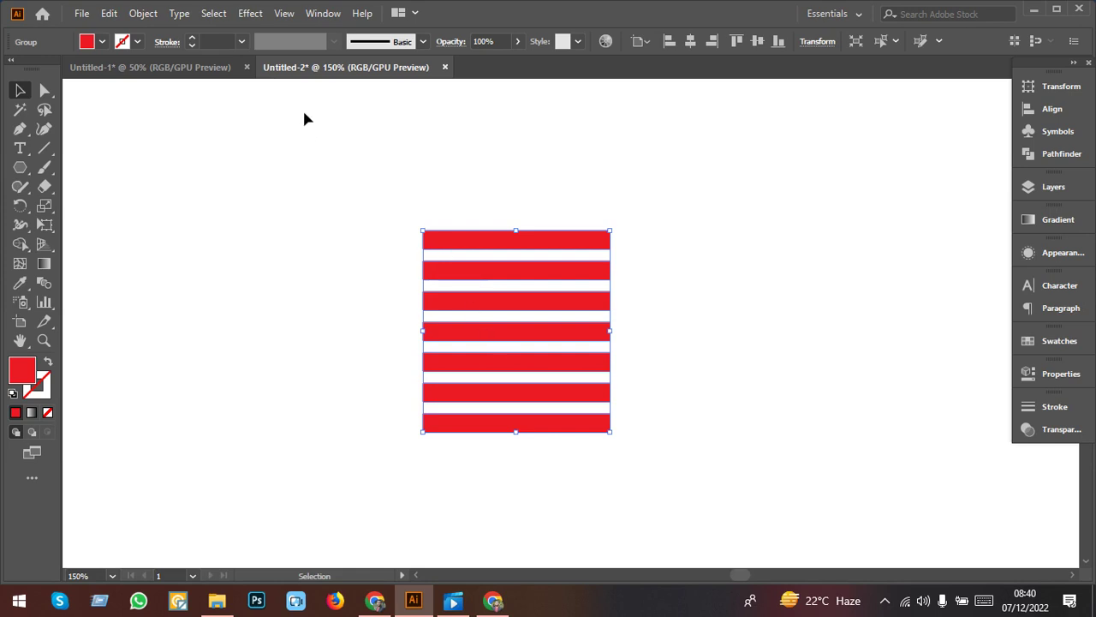
Drag the red striped group into the Symbols panel and save it as 'New Symbol'.
{"action": "left_click", "coordinate": [1058, 137]}
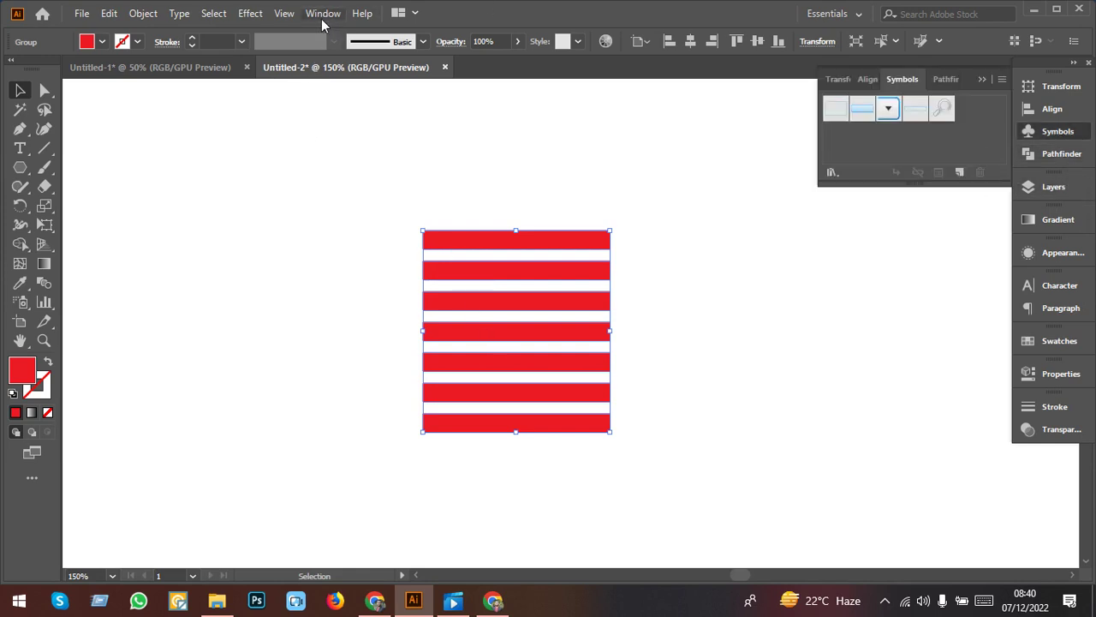
{"action": "left_click", "coordinate": [323, 13]}
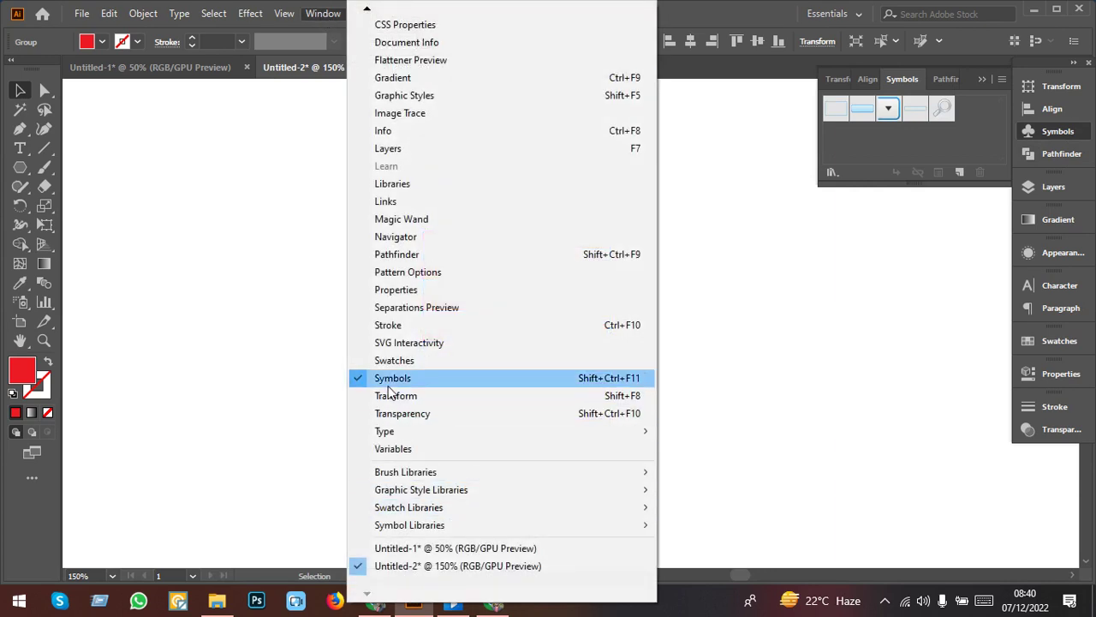
{"action": "left_click", "coordinate": [890, 147]}
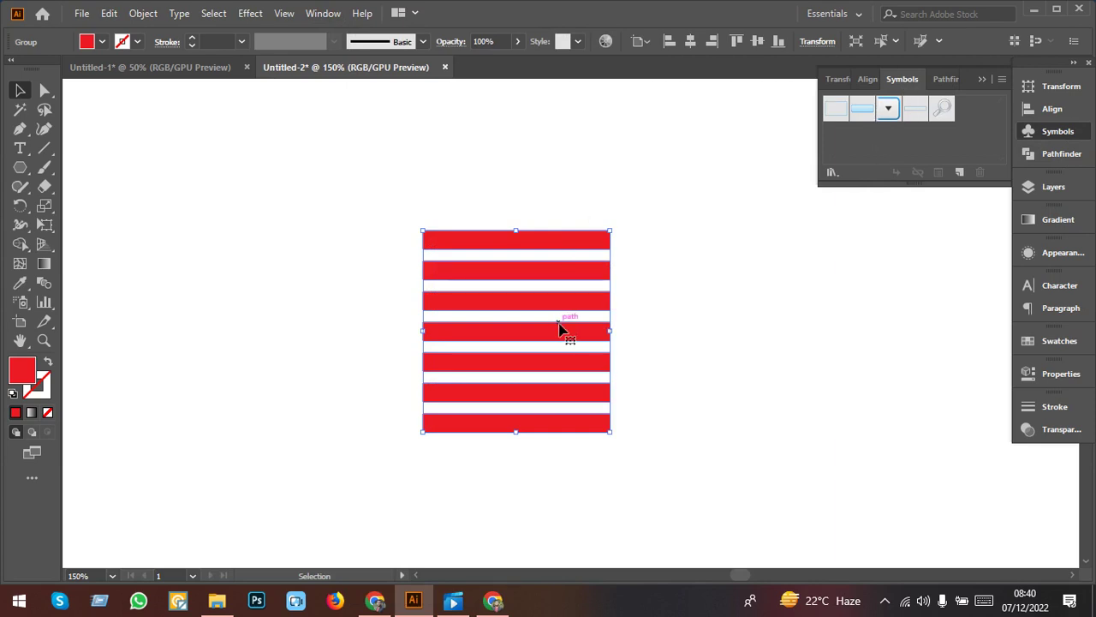
{"action": "mouse_move", "coordinate": [560, 306]}
{"action": "left_mouse_down"}
{"action": "mouse_move", "coordinate": [670, 309]}
{"action": "mouse_move", "coordinate": [980, 130]}
{"action": "left_mouse_up"}
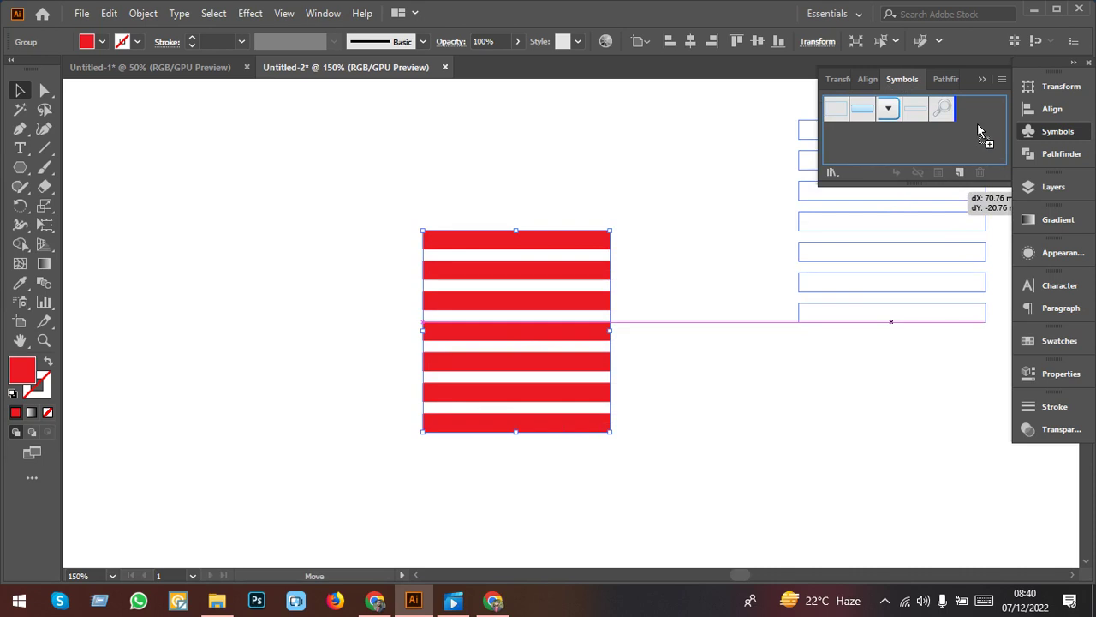
{"action": "left_click_drag", "start_coordinate": [978, 125], "coordinate": [978, 125]}
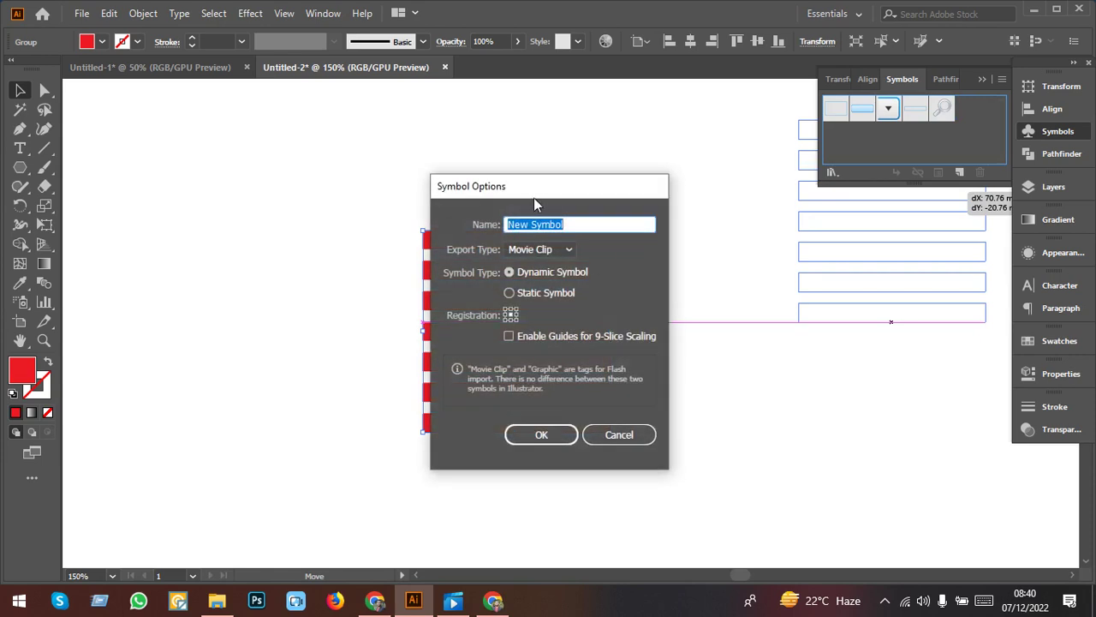
{"action": "left_click_drag", "start_coordinate": [534, 190], "coordinate": [537, 162]}
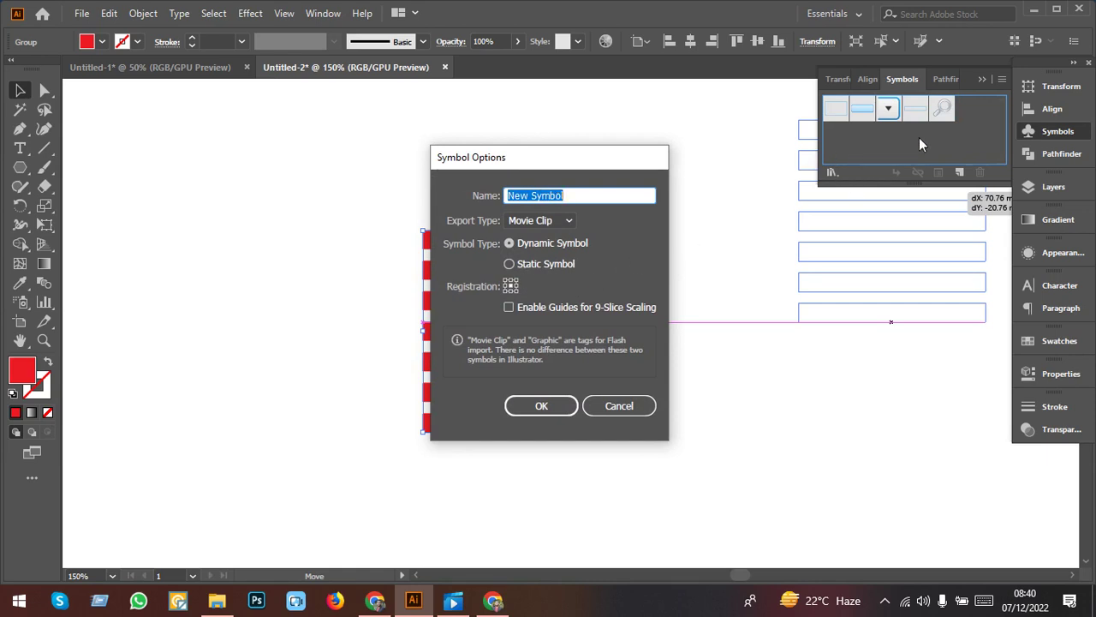
{"action": "left_click", "coordinate": [537, 406]}
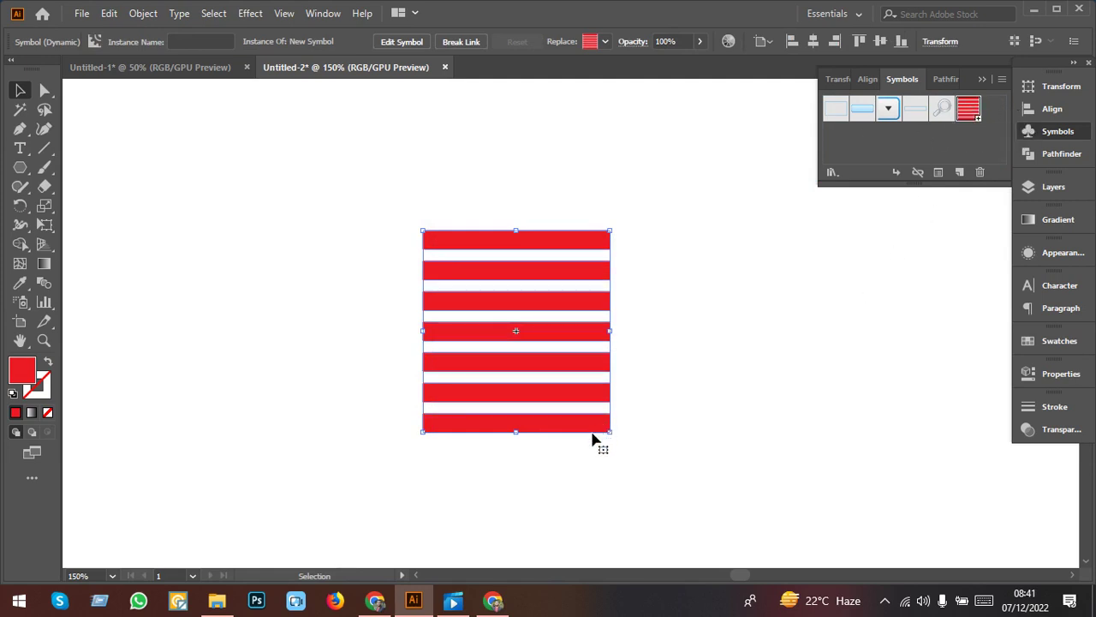
{"action": "scroll", "coordinate": [591, 445], "scroll_direction": "down", "scroll_amount": 1}
{"action": "scroll", "coordinate": [590, 448], "scroll_direction": "down", "scroll_amount": 1}
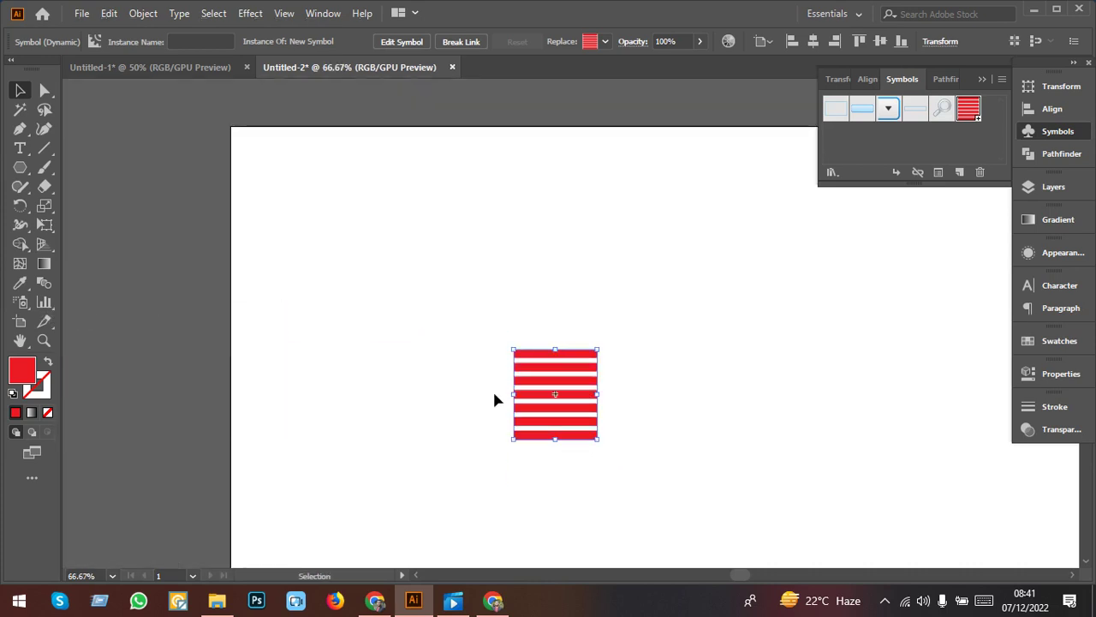
Move the symbol instance off to the upper left, zoom to actual size, and check Untitled-1 briefly.
{"action": "mouse_move", "coordinate": [565, 399]}
{"action": "left_mouse_down"}
{"action": "mouse_move", "coordinate": [219, 310]}
{"action": "mouse_move", "coordinate": [167, 271]}
{"action": "left_mouse_up"}
{"action": "key", "text": "ctrl+1"}
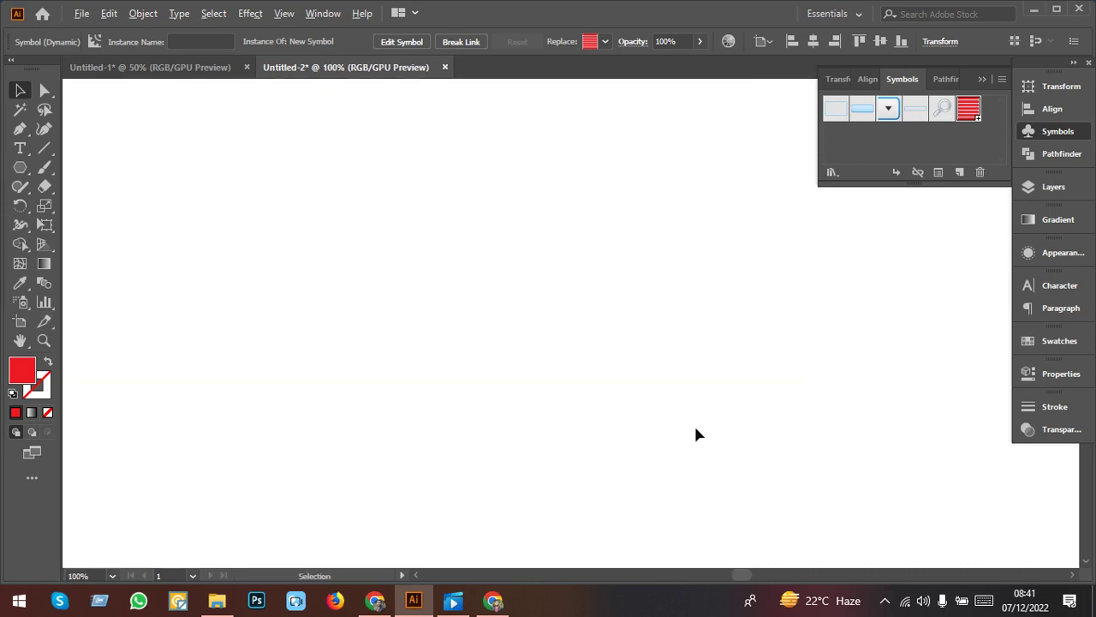
{"action": "key", "text": "space"}
{"action": "left_click", "coordinate": [213, 68]}
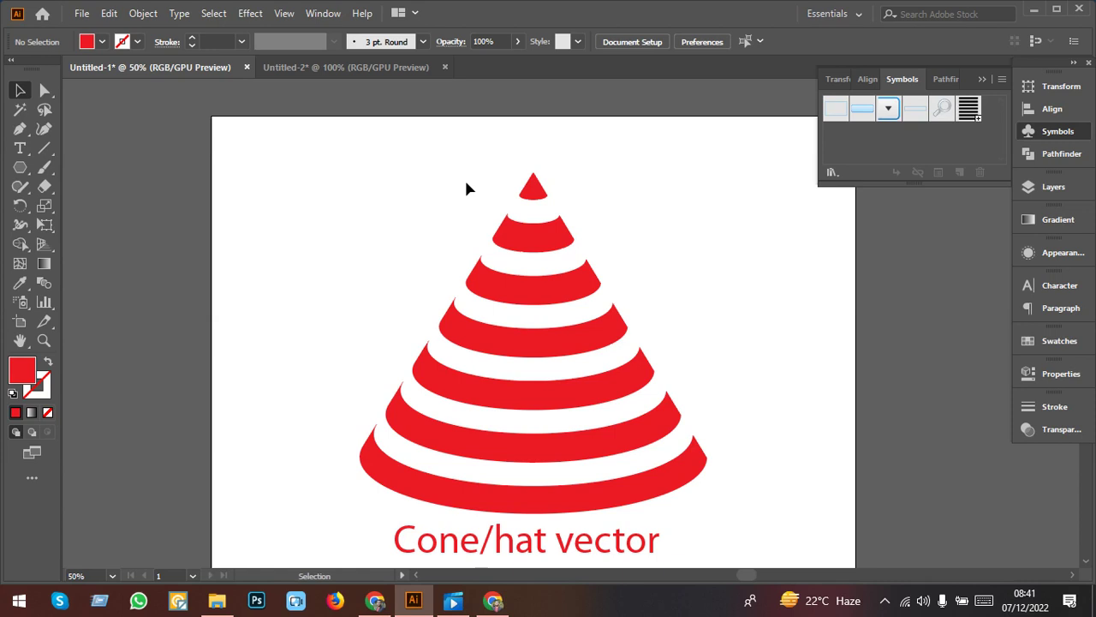
{"action": "left_click", "coordinate": [359, 67]}
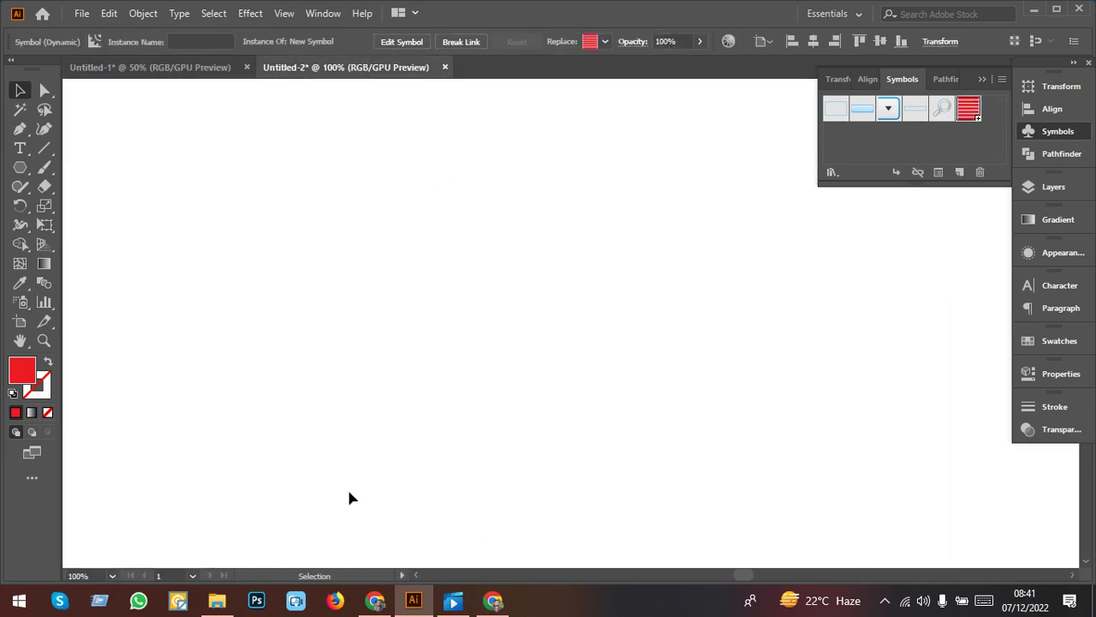
Draw a red three-sided polygon triangle and enlarge it to about twice its size.
{"action": "left_click", "coordinate": [21, 168]}
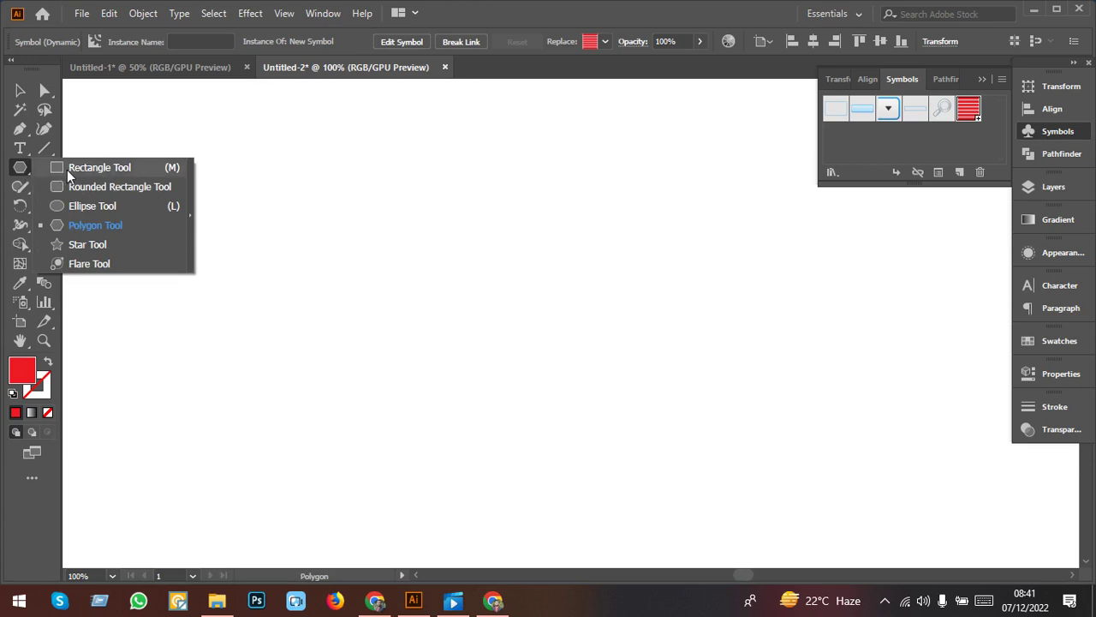
{"action": "left_click", "coordinate": [82, 227]}
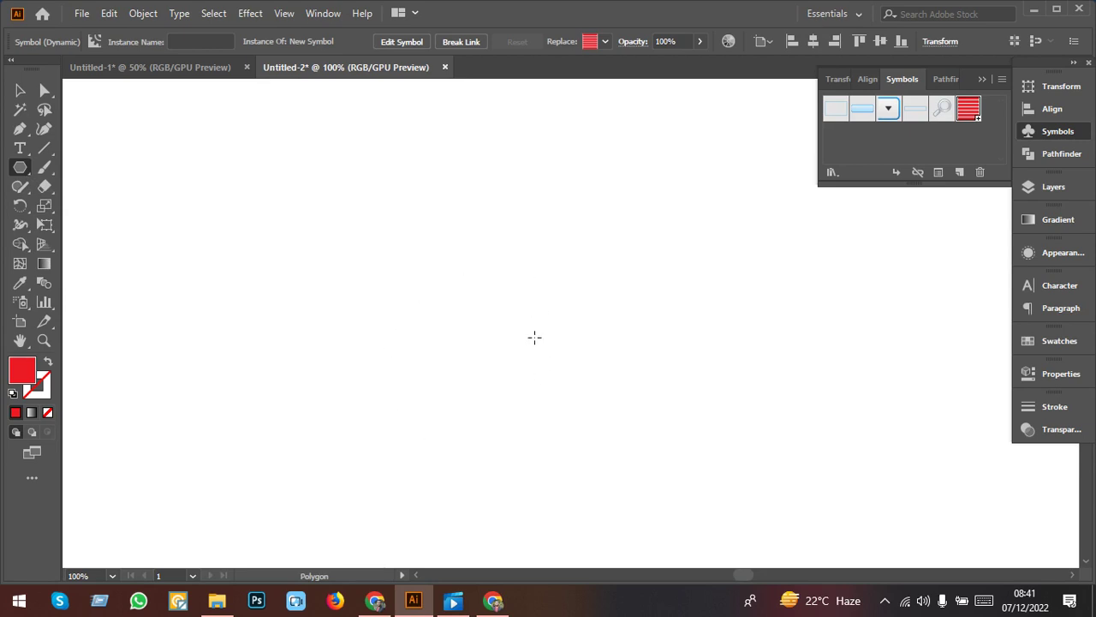
{"action": "left_click", "coordinate": [534, 337]}
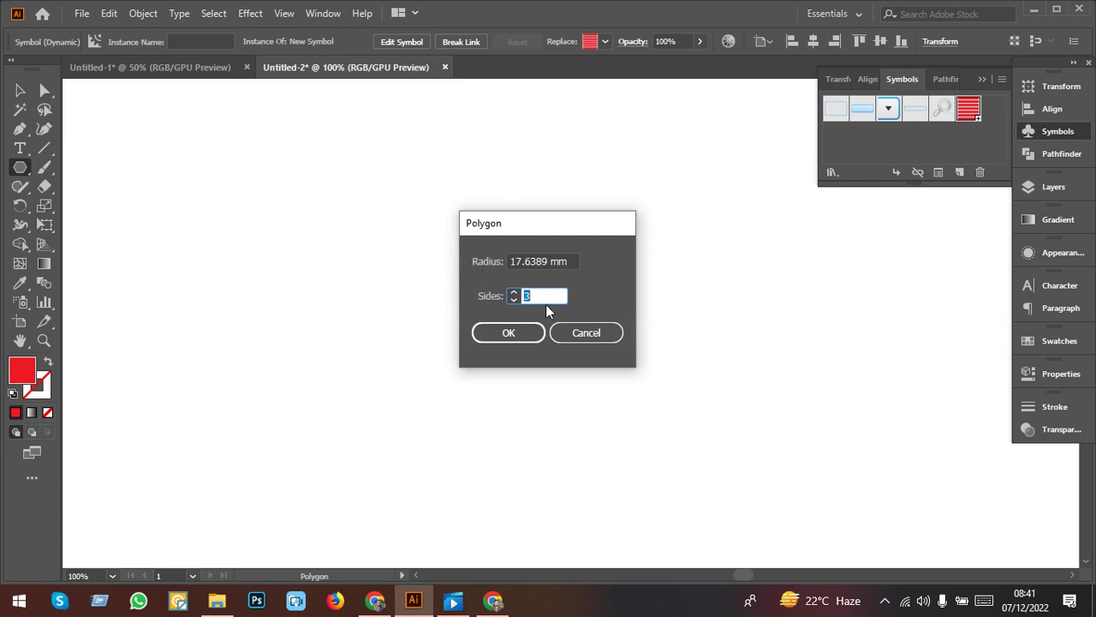
{"action": "left_click", "coordinate": [508, 332]}
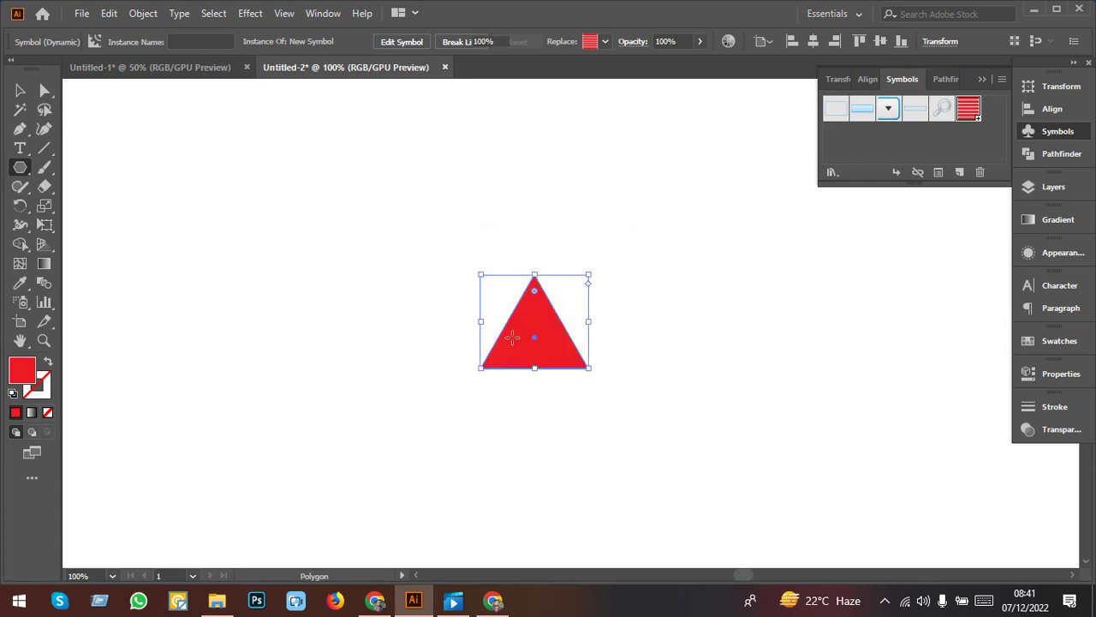
{"action": "key", "text": "v"}
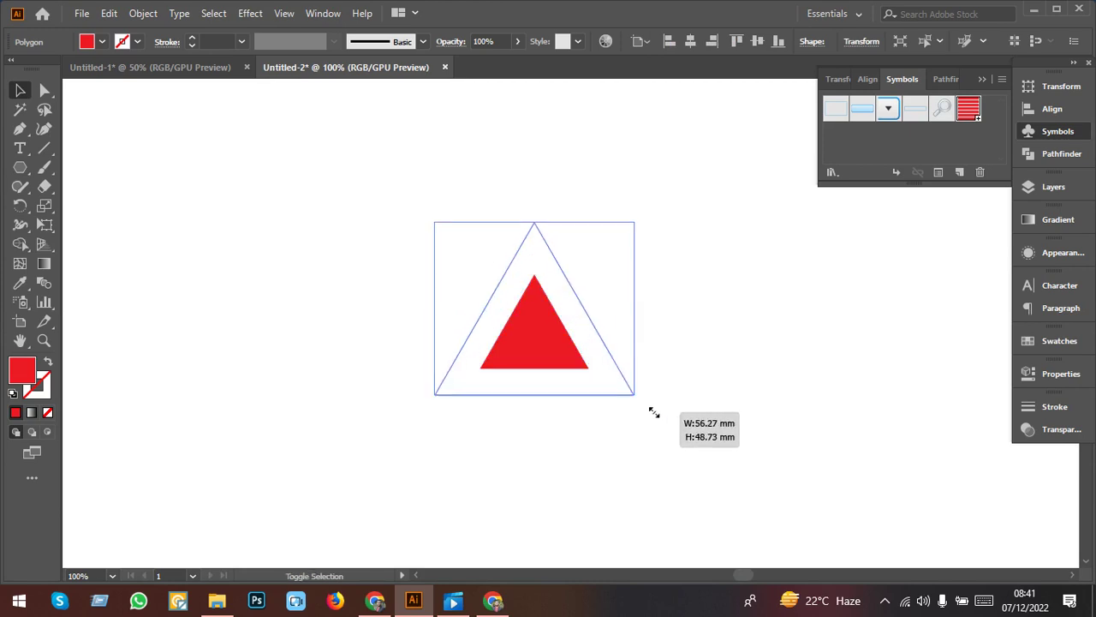
{"action": "mouse_move", "coordinate": [588, 368]}
{"action": "left_mouse_down"}
{"action": "mouse_move", "coordinate": [637, 396]}
{"action": "mouse_move", "coordinate": [706, 363]}
{"action": "mouse_move", "coordinate": [776, 368]}
{"action": "left_mouse_up"}
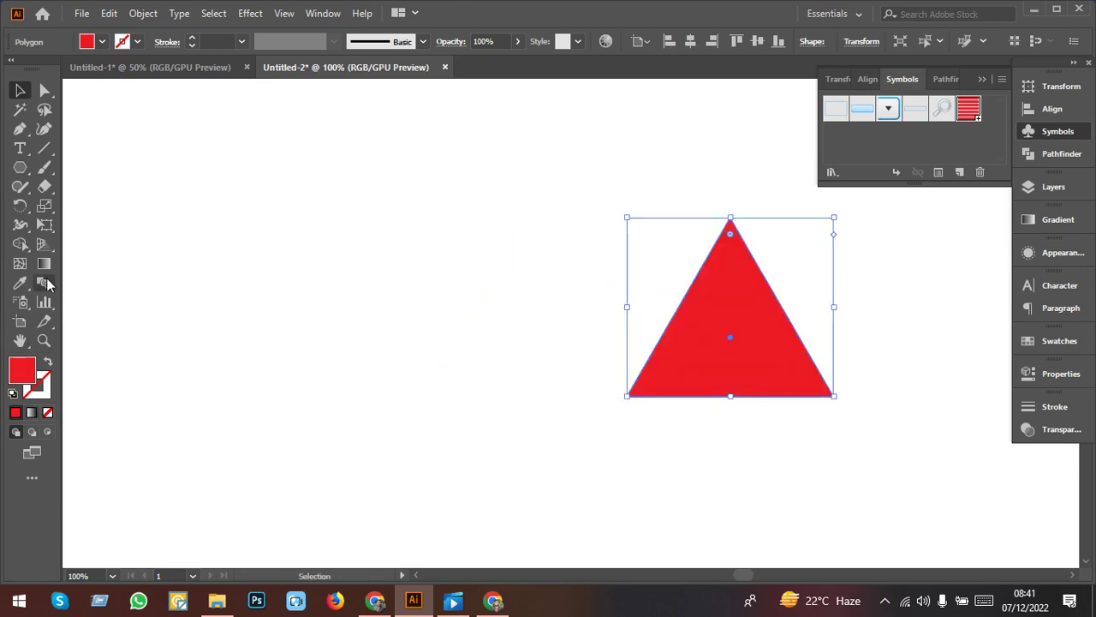
Draw a second triangle as a three-point star and enlarge it.
{"action": "left_click", "coordinate": [21, 175]}
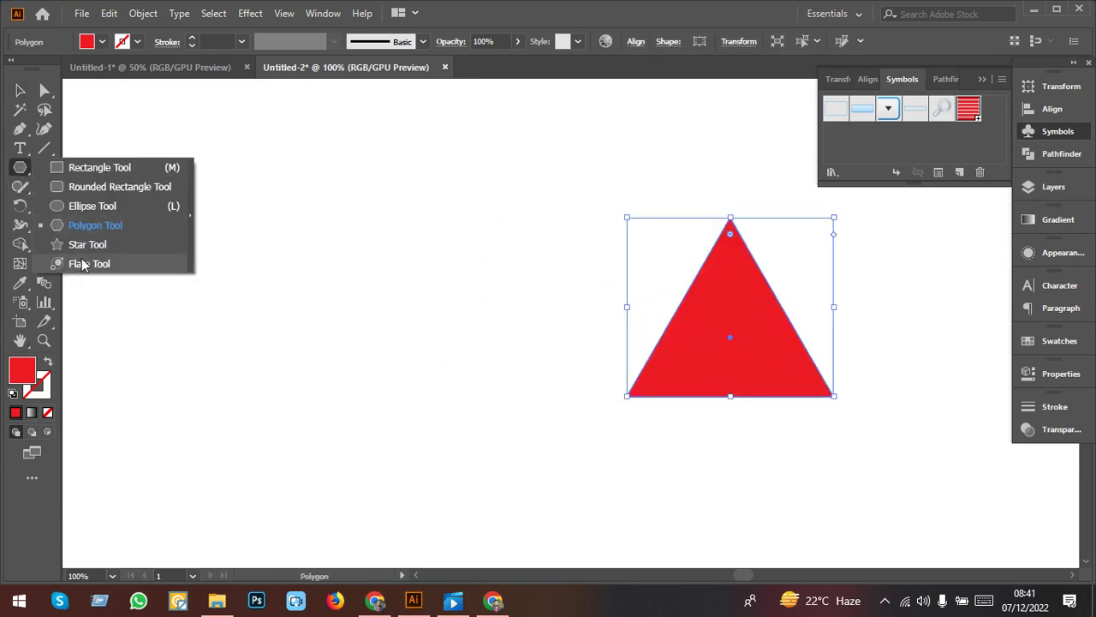
{"action": "left_click_drag", "start_coordinate": [21, 179], "coordinate": [85, 245]}
{"action": "left_click", "coordinate": [322, 338]}
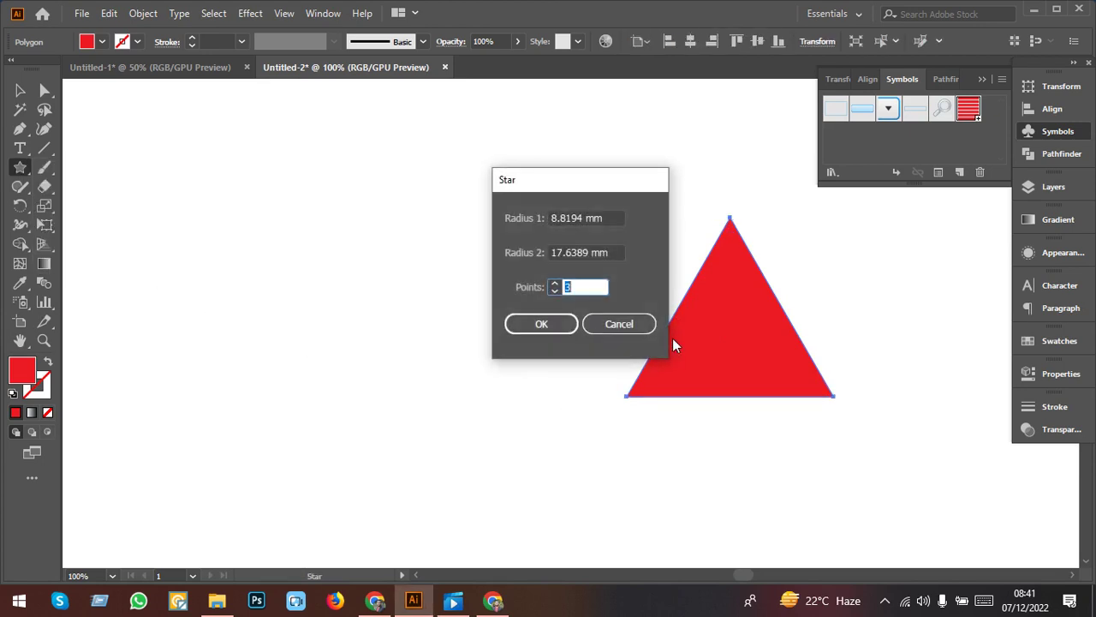
{"action": "left_click", "coordinate": [564, 326]}
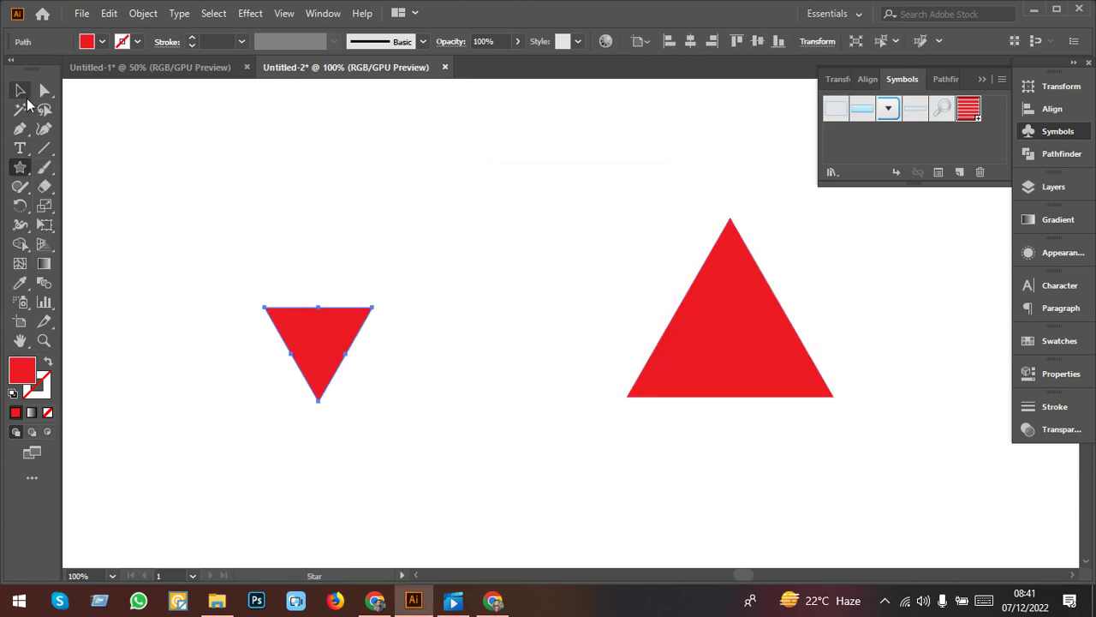
{"action": "key", "text": "v"}
{"action": "left_click_drag", "start_coordinate": [371, 402], "coordinate": [416, 436]}
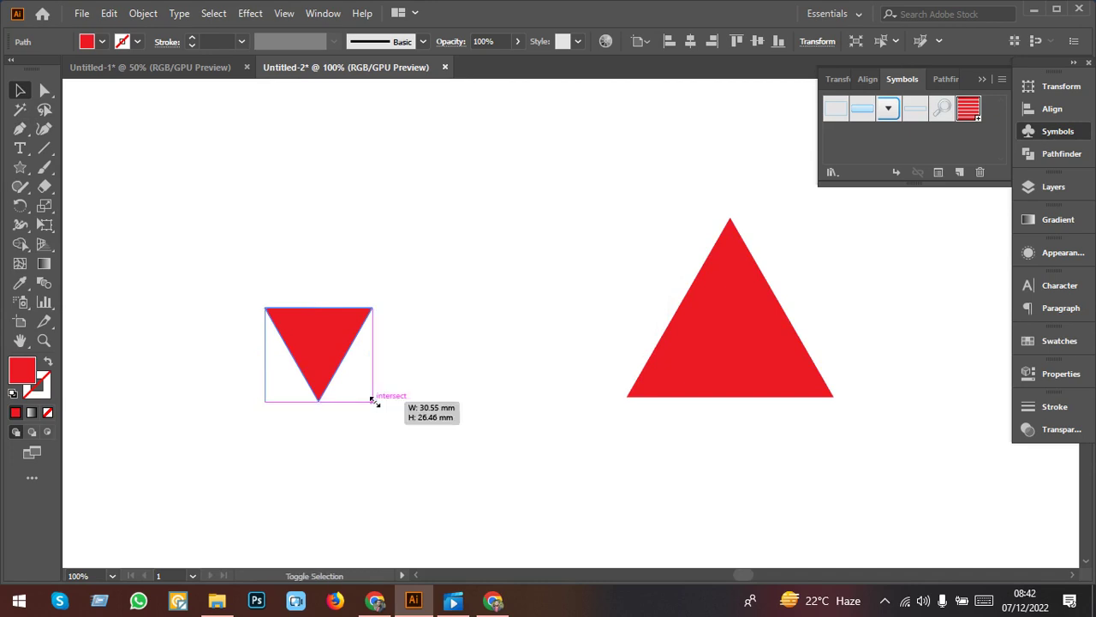
Rotate the new triangle 180° to point upward and place it beside the first.
{"action": "left_click_drag", "start_coordinate": [423, 266], "coordinate": [361, 564]}
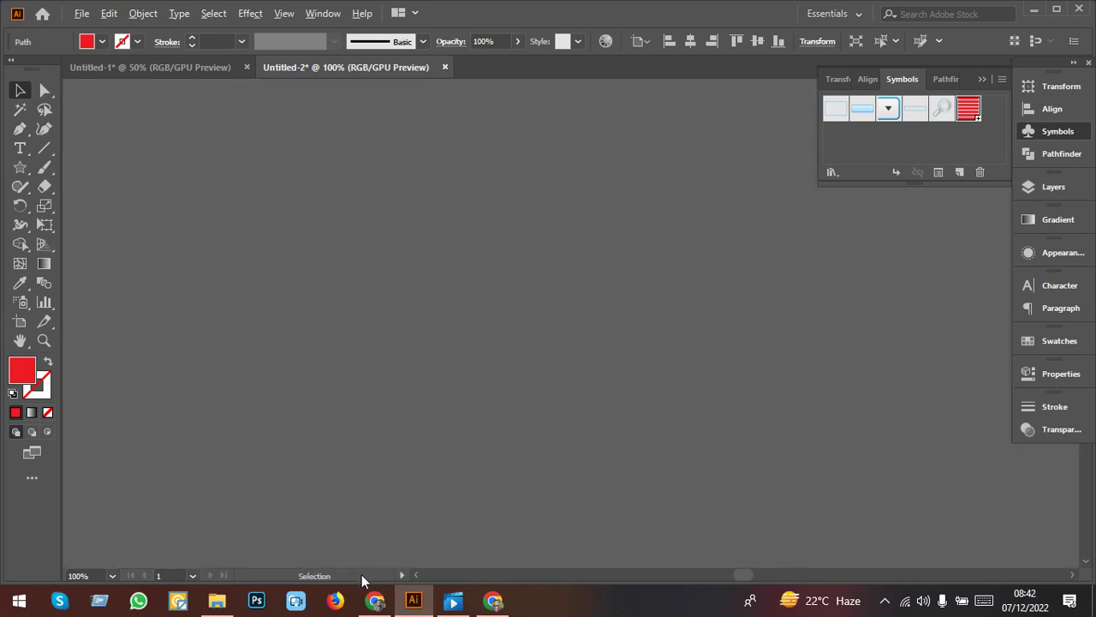
{"action": "key", "text": "ctrl+minus"}
{"action": "key", "text": "ctrl+minus"}
{"action": "key", "text": "ctrl+plus"}
{"action": "key", "text": "ctrl+plus"}
{"action": "key", "text": "ctrl+plus"}
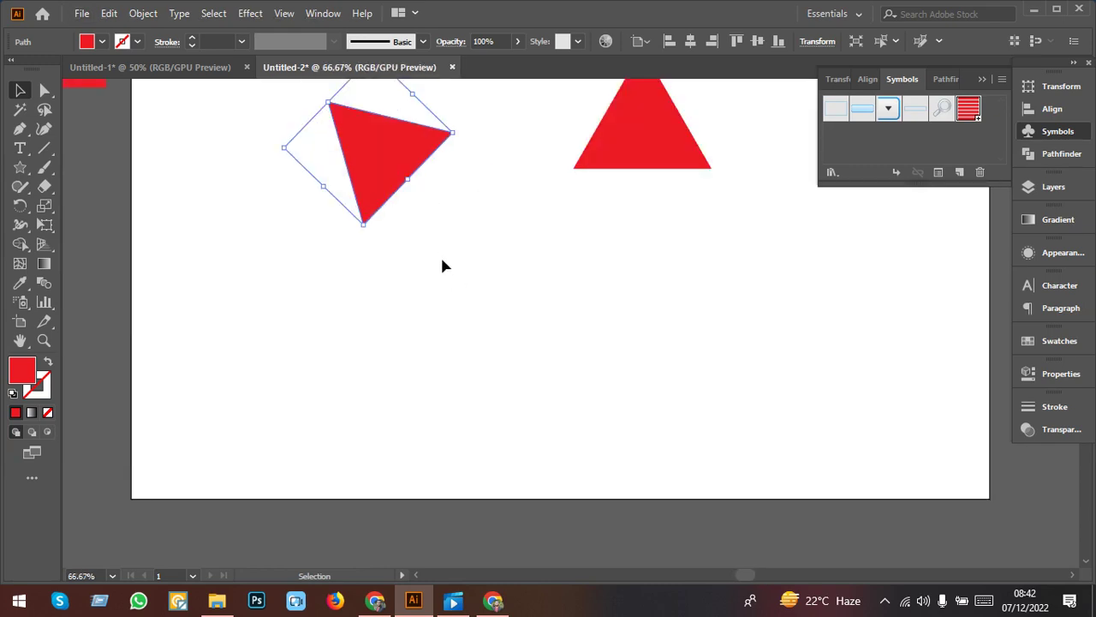
{"action": "key", "text": "ctrl+z"}
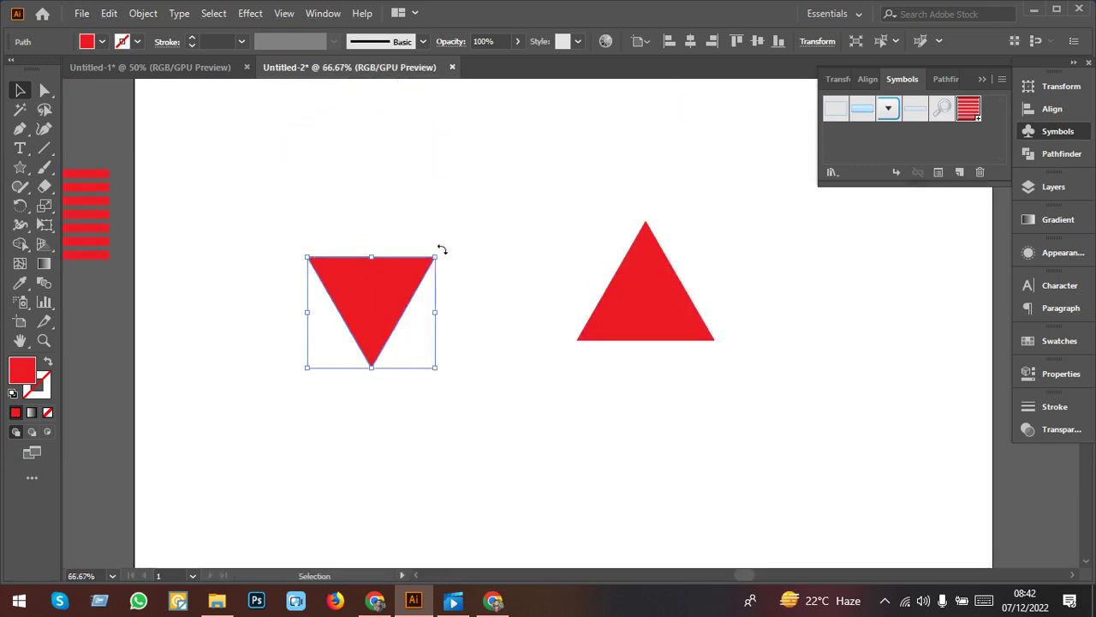
{"action": "left_click_drag", "start_coordinate": [442, 249], "coordinate": [276, 385]}
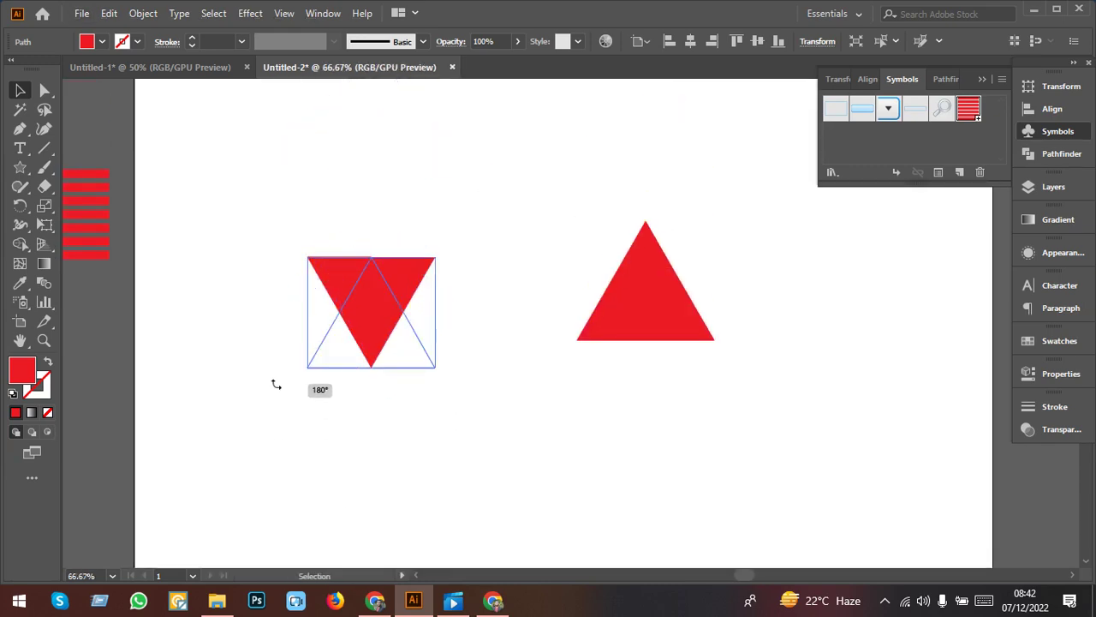
{"action": "left_click", "coordinate": [374, 448]}
{"action": "left_click_drag", "start_coordinate": [668, 335], "coordinate": [563, 367]}
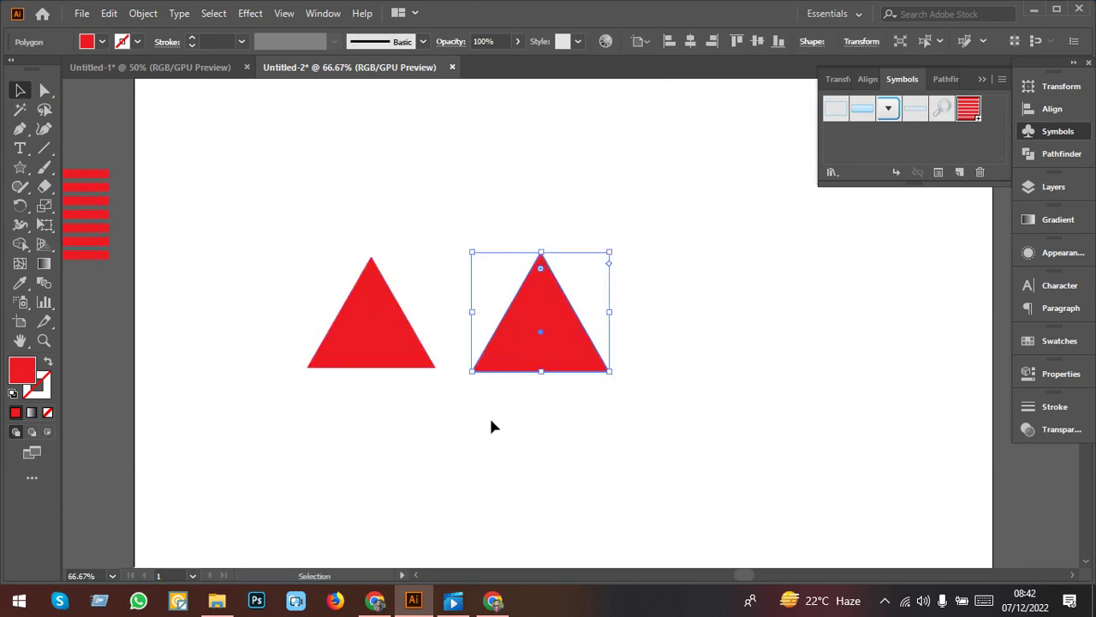
{"action": "key", "text": "ctrl+plus"}
{"action": "key", "text": "ctrl+plus"}
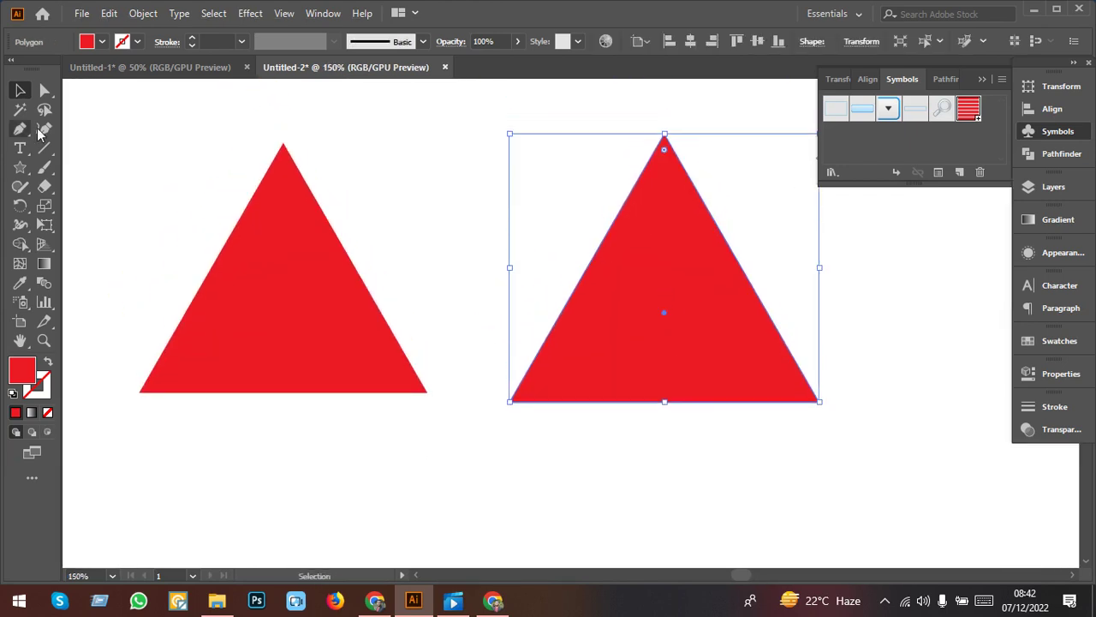
Drag a triangle's bottom-left anchor inward, then delete the distorted left shape.
{"action": "left_click", "coordinate": [46, 90]}
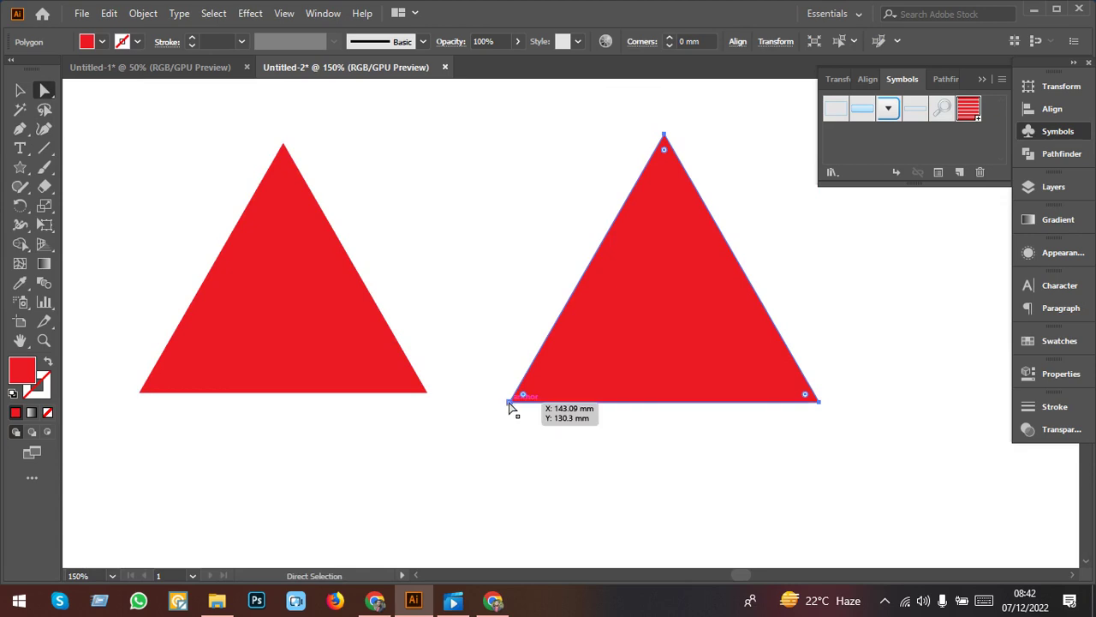
{"action": "left_click_drag", "start_coordinate": [510, 401], "coordinate": [610, 396]}
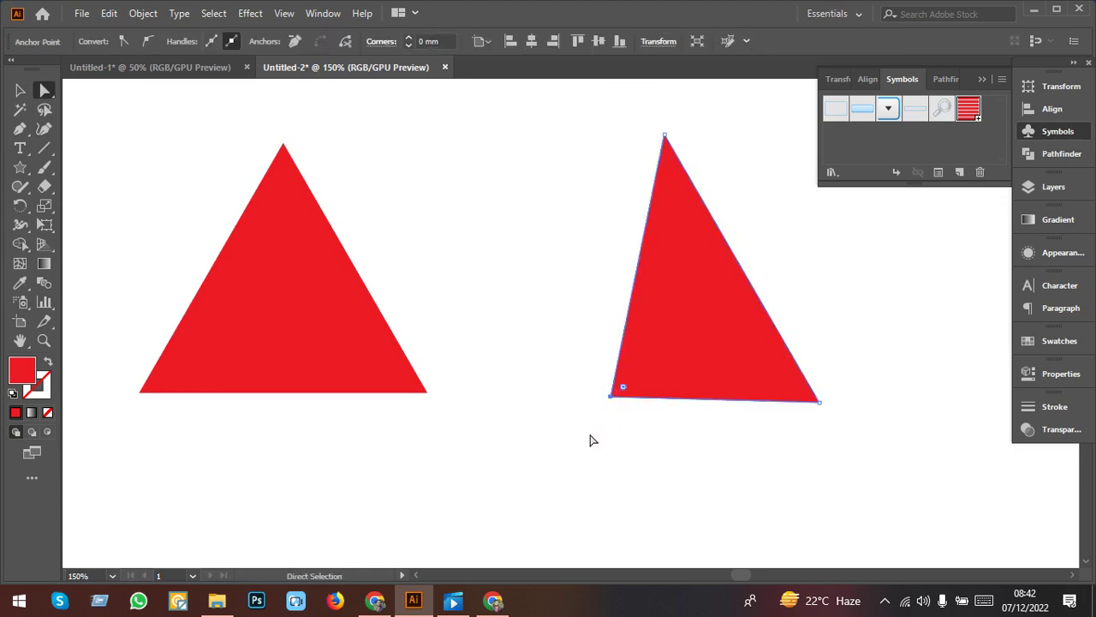
{"action": "key", "text": "ctrl+z"}
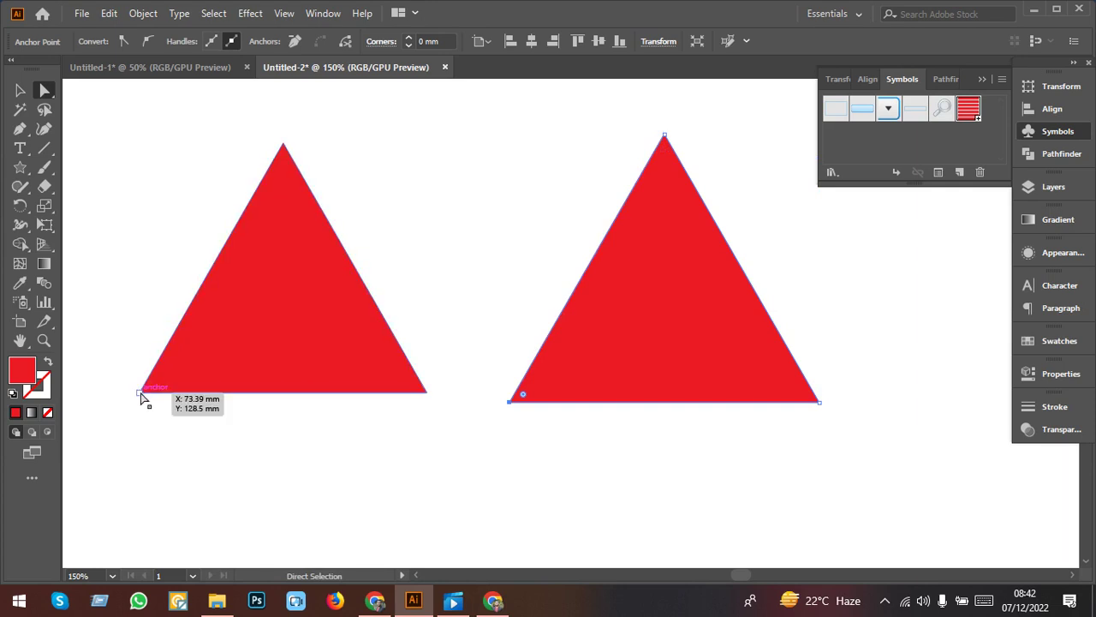
{"action": "left_click_drag", "start_coordinate": [141, 397], "coordinate": [285, 396]}
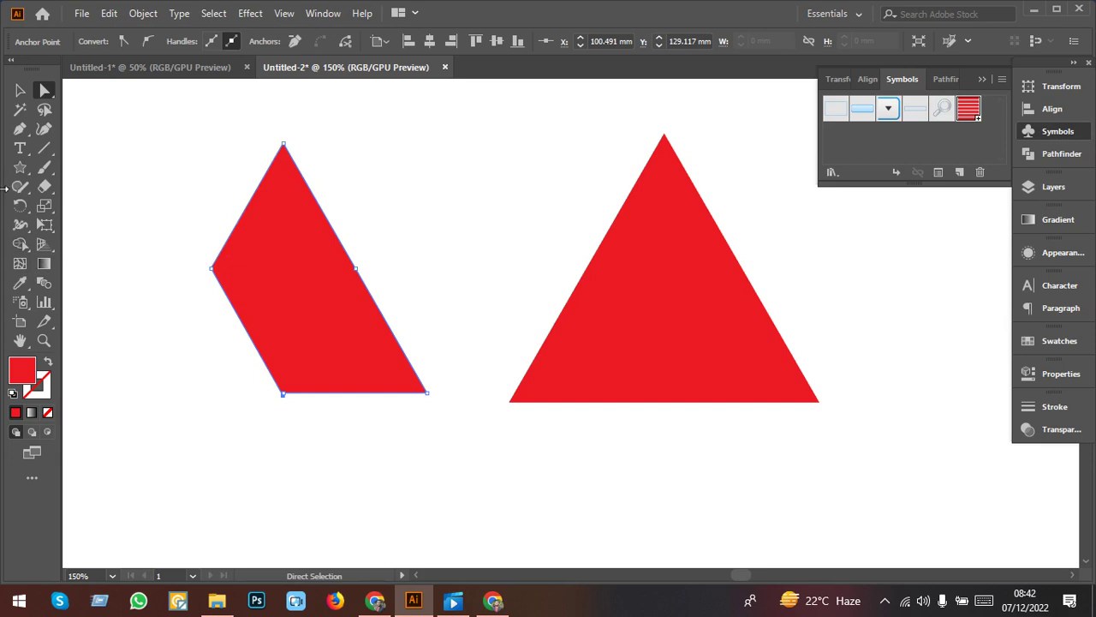
{"action": "left_click", "coordinate": [20, 90]}
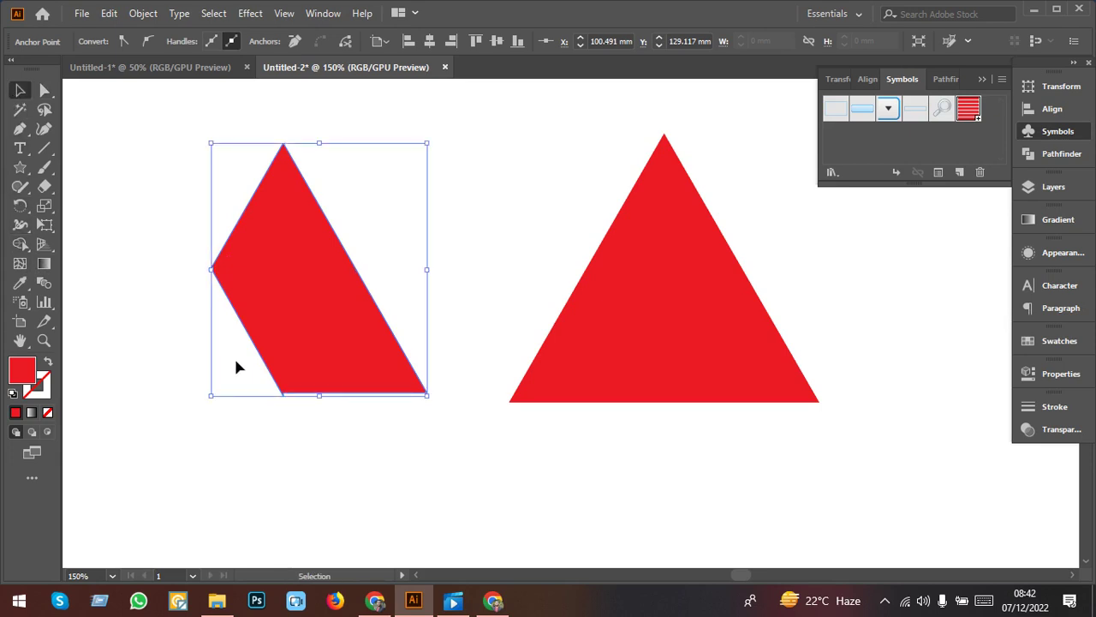
{"action": "key", "text": "Delete"}
Move the remaining triangle left and slide its bottom-left anchor directly under the apex.
{"action": "left_click_drag", "start_coordinate": [604, 357], "coordinate": [314, 378]}
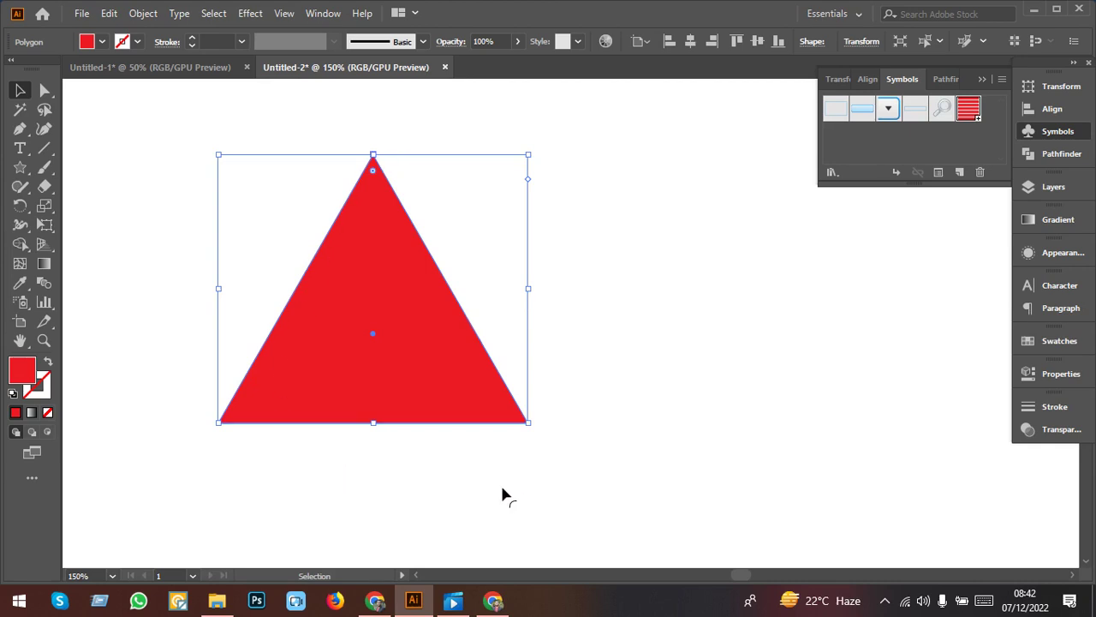
{"action": "left_click", "coordinate": [45, 94]}
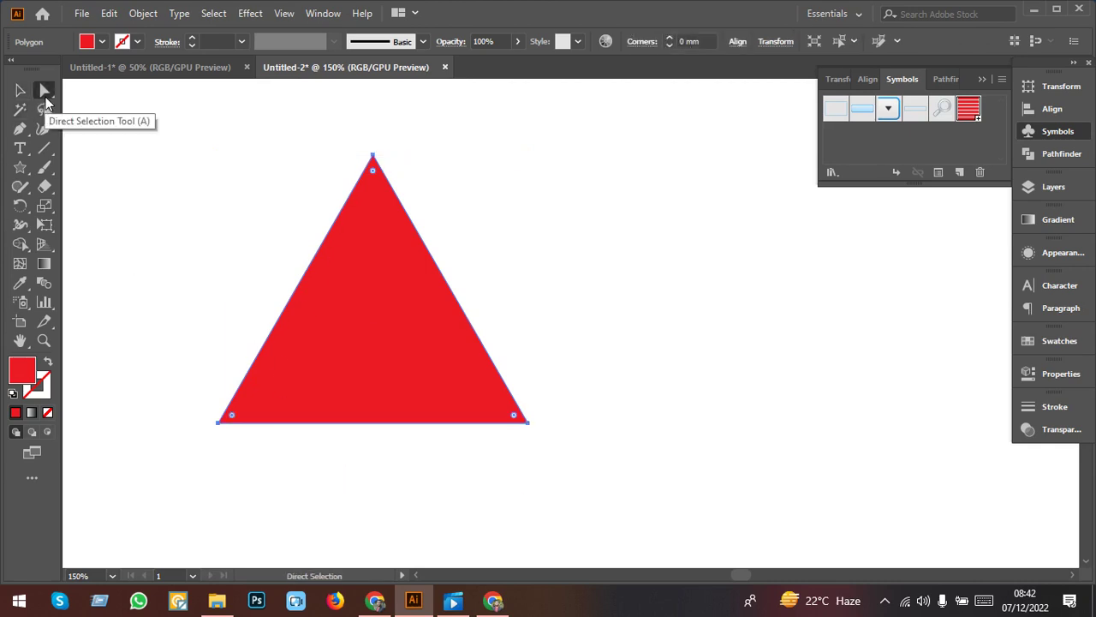
{"action": "left_click", "coordinate": [219, 423]}
{"action": "left_click_drag", "start_coordinate": [218, 424], "coordinate": [376, 423]}
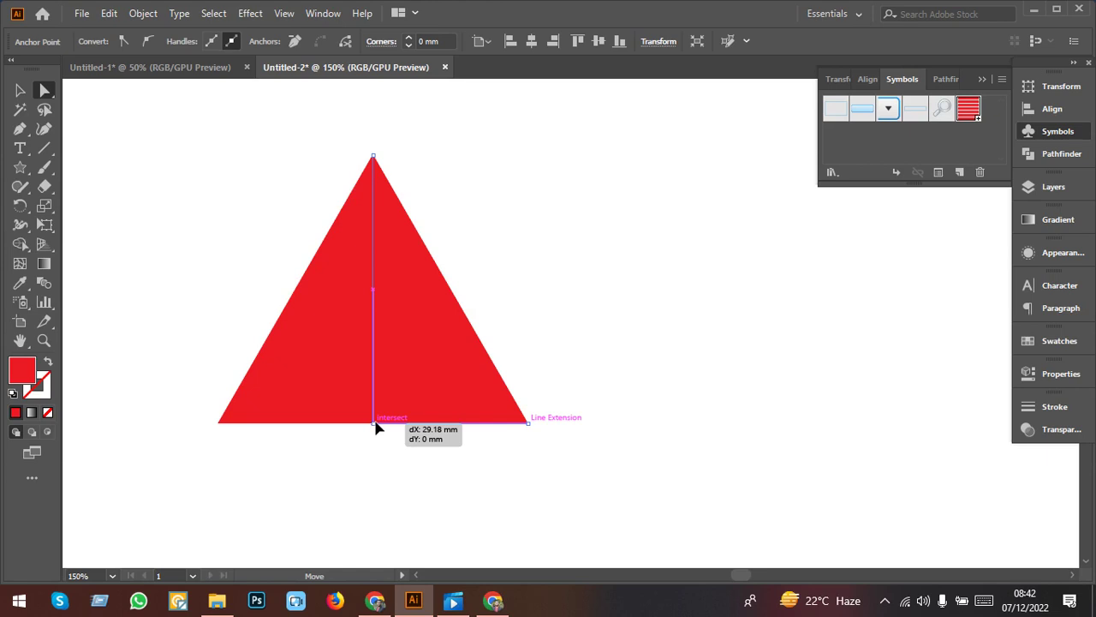
{"action": "left_click_drag", "start_coordinate": [375, 422], "coordinate": [373, 422]}
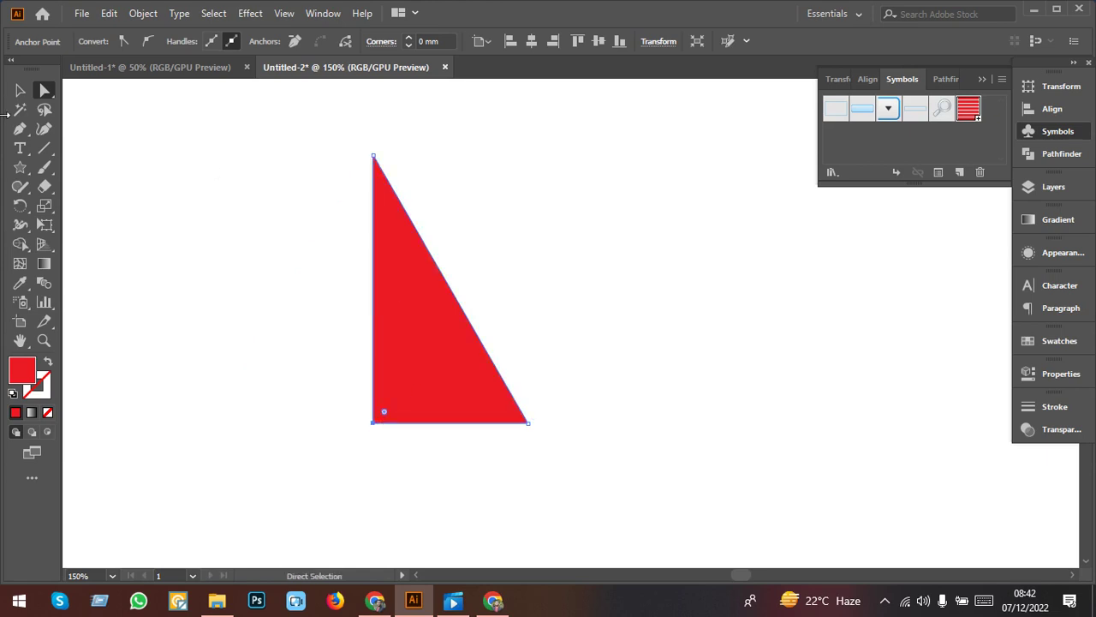
{"action": "left_click", "coordinate": [22, 90]}
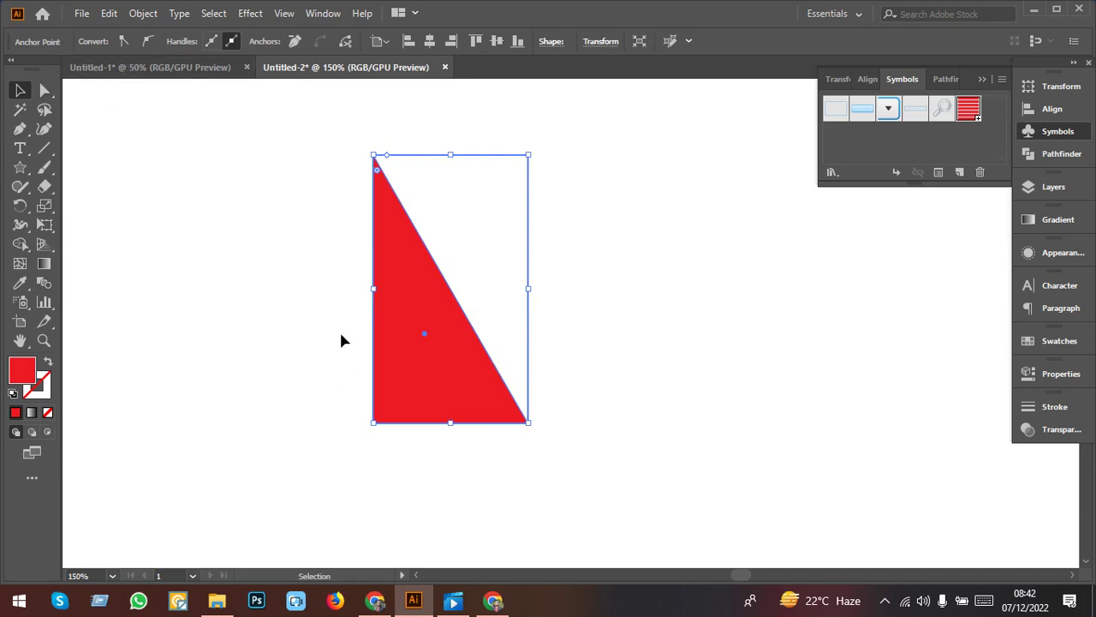
Set the triangle's fill to magenta from the Control bar swatches and nudge it right.
{"action": "left_click", "coordinate": [101, 42]}
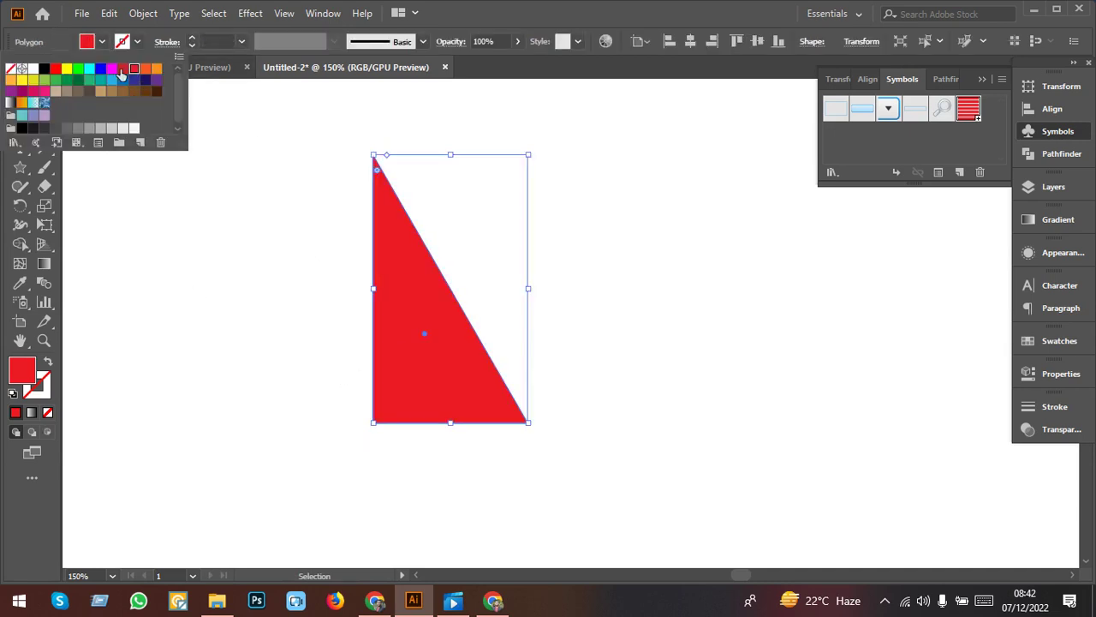
{"action": "left_click", "coordinate": [113, 72]}
{"action": "mouse_move", "coordinate": [465, 381]}
{"action": "left_mouse_down"}
{"action": "mouse_move", "coordinate": [566, 415]}
{"action": "mouse_move", "coordinate": [543, 397]}
{"action": "left_mouse_up"}
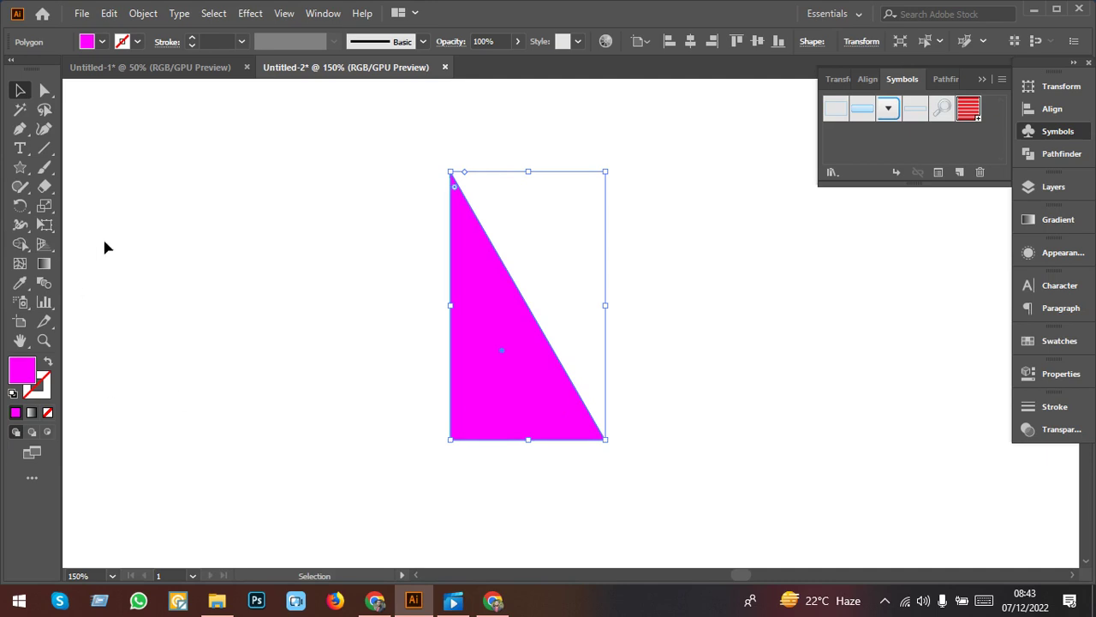
{"action": "left_click", "coordinate": [260, 17]}
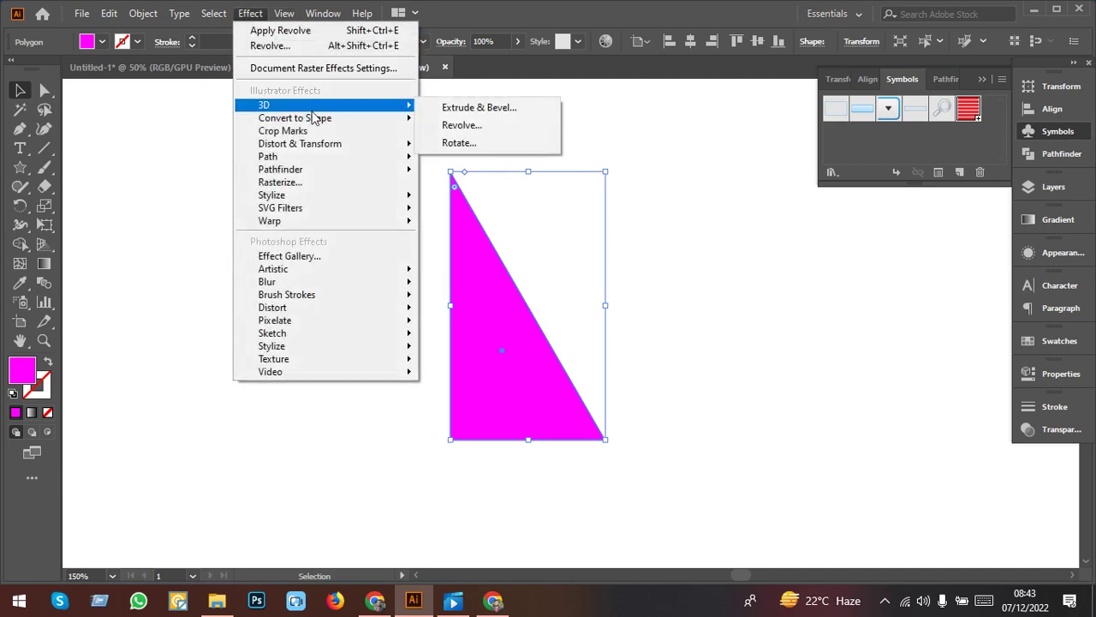
{"action": "mouse_move", "coordinate": [326, 104]}
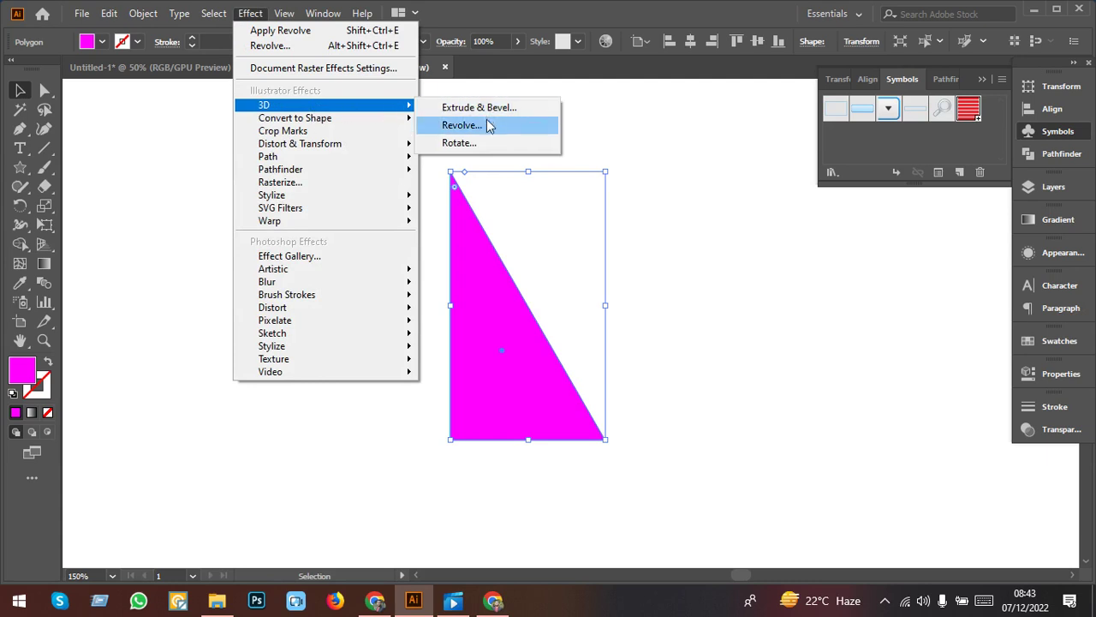
Apply 3D Revolve to the triangle, preview it, and set Y and Z rotations to 0°.
{"action": "left_click", "coordinate": [487, 125]}
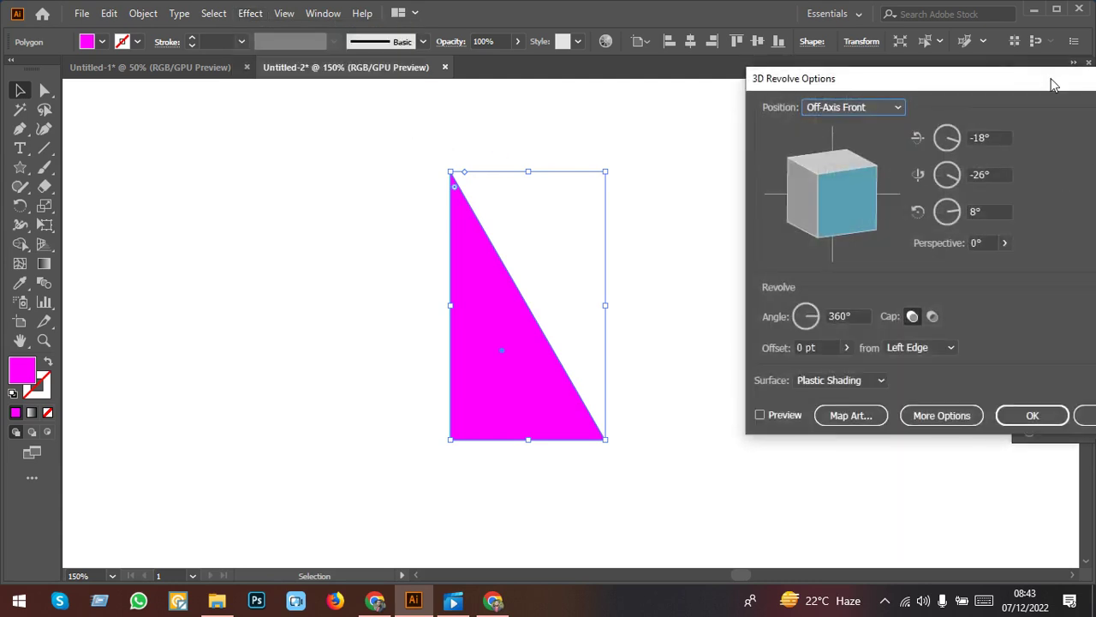
{"action": "left_click", "coordinate": [781, 419]}
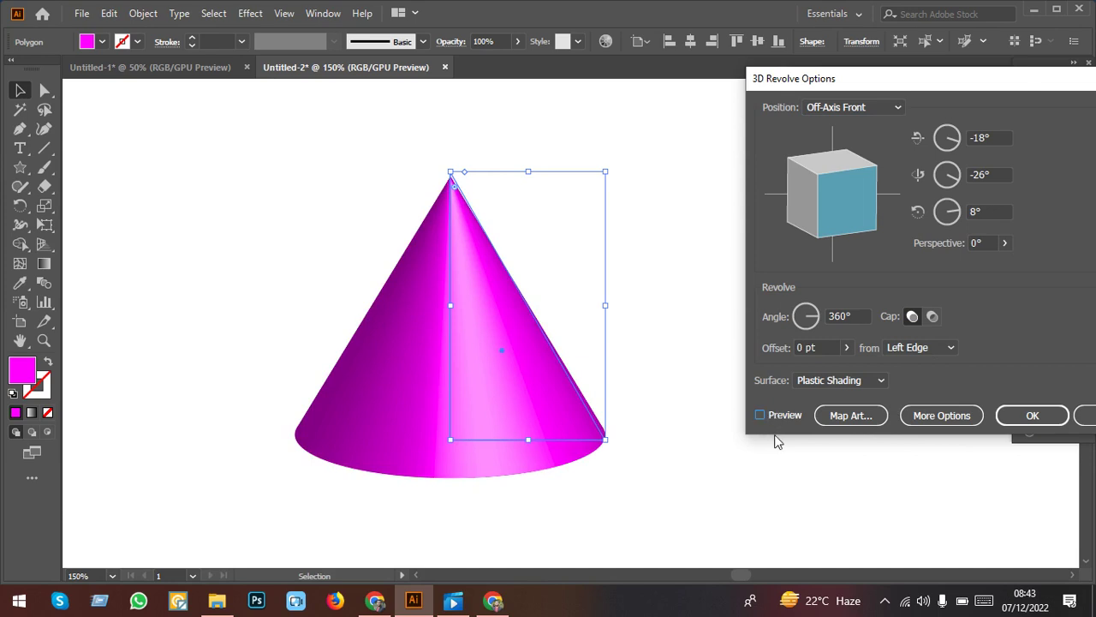
{"action": "left_click", "coordinate": [770, 413]}
{"action": "left_click", "coordinate": [1005, 175]}
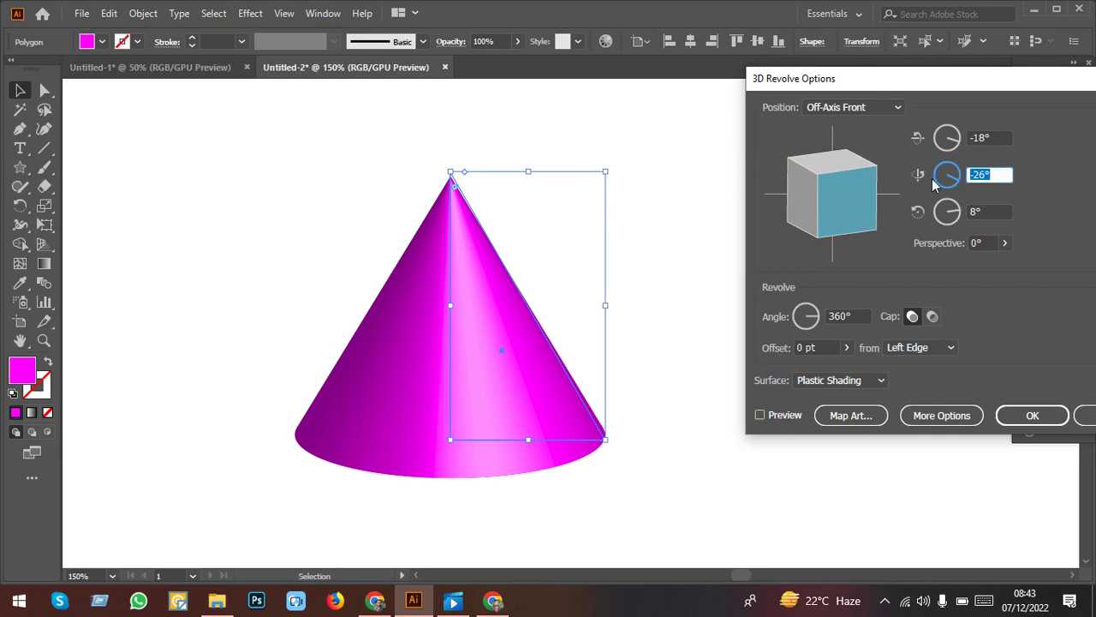
{"action": "type", "text": "0"}
{"action": "left_click", "coordinate": [977, 211]}
{"action": "type", "text": "0"}
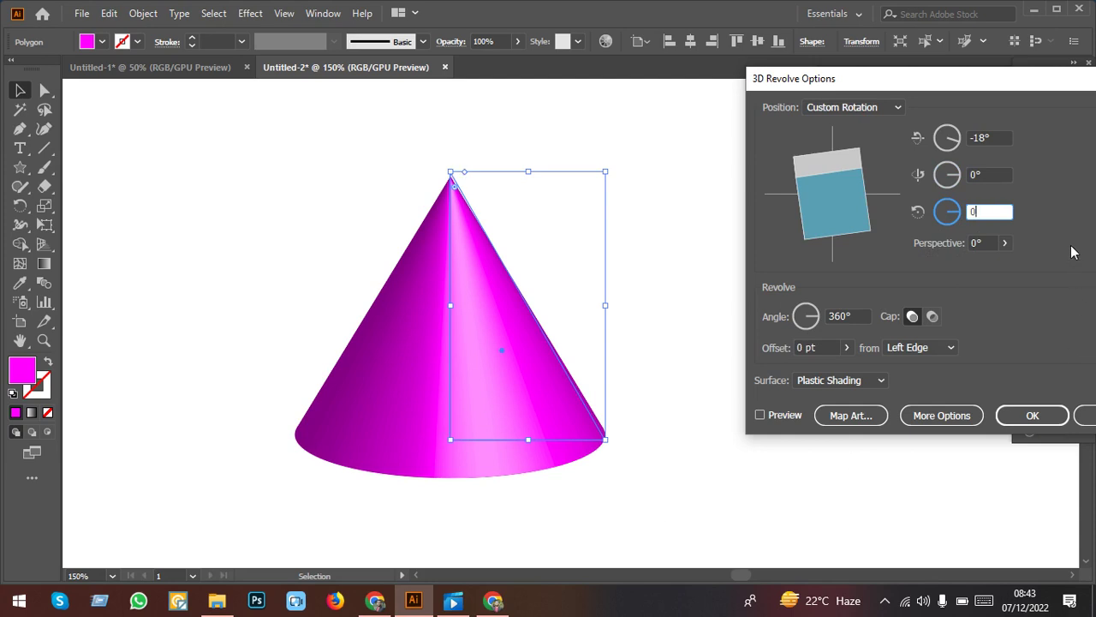
Adjust the X rotation from -13° to -22° and preview the cone.
{"action": "left_click", "coordinate": [1001, 138]}
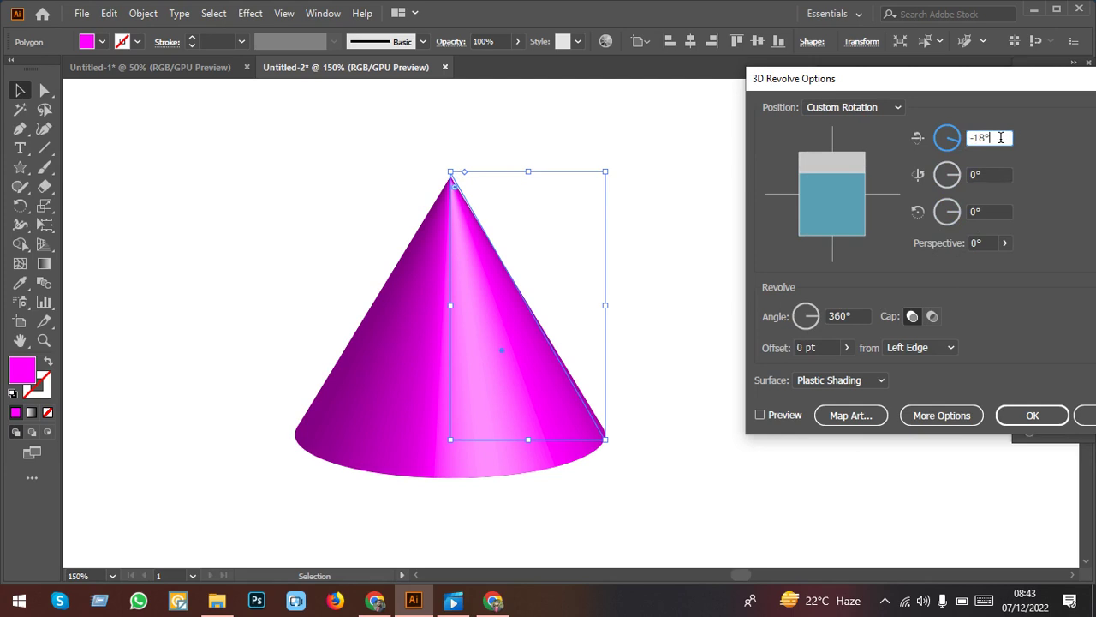
{"action": "key", "text": "Up"}
{"action": "key", "text": "Up"}
{"action": "key", "text": "Up"}
{"action": "key", "text": "Up"}
{"action": "key", "text": "Up"}
{"action": "key", "text": "Down"}
{"action": "key", "text": "Down"}
{"action": "key", "text": "Down"}
{"action": "key", "text": "Down"}
{"action": "key", "text": "Down"}
{"action": "key", "text": "Down"}
{"action": "left_click", "coordinate": [782, 415]}
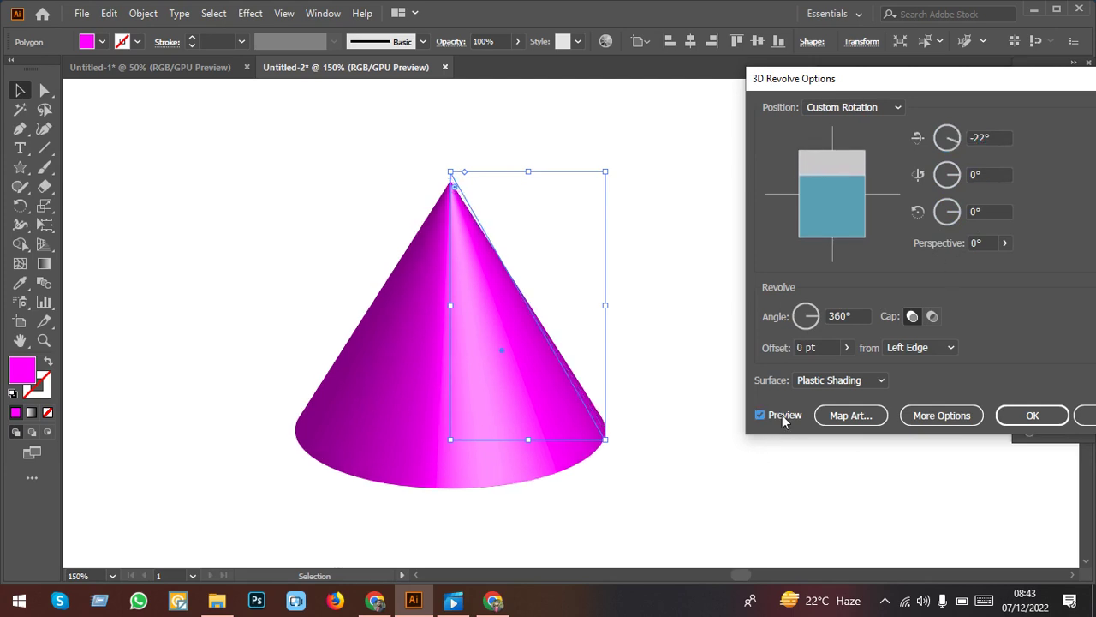
Settle the X rotation at -16°, confirm the 3D Revolve, and deselect the cone.
{"action": "left_click", "coordinate": [994, 142]}
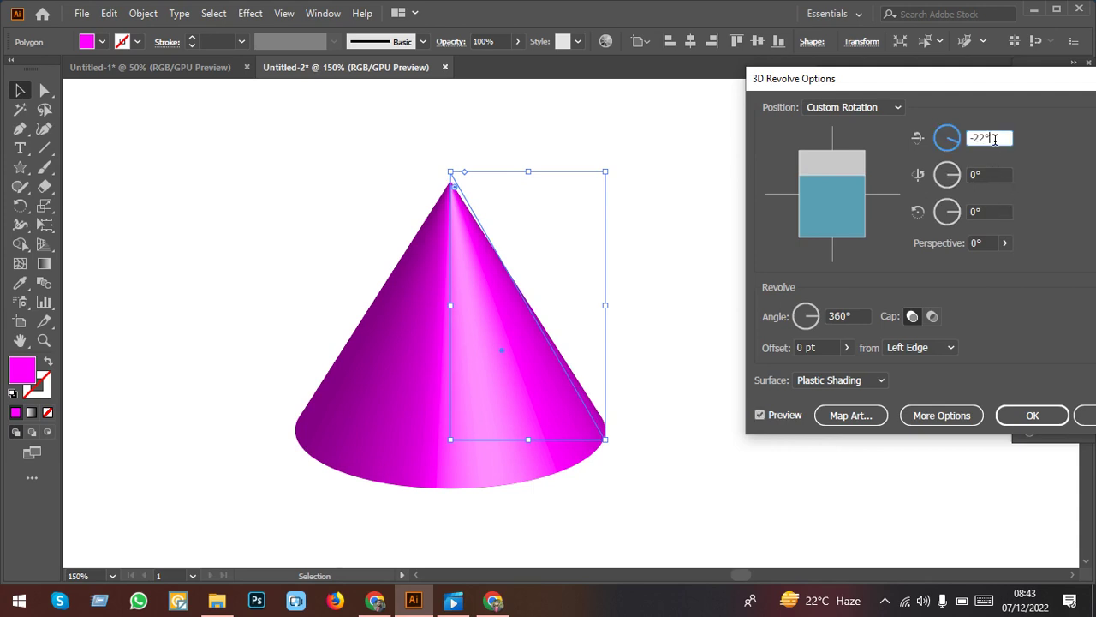
{"action": "key", "text": "Up"}
{"action": "key", "text": "Up"}
{"action": "key", "text": "Up"}
{"action": "key", "text": "Up"}
{"action": "key", "text": "Up"}
{"action": "key", "text": "Up"}
{"action": "key", "text": "Down"}
{"action": "key", "text": "Down"}
{"action": "key", "text": "Down"}
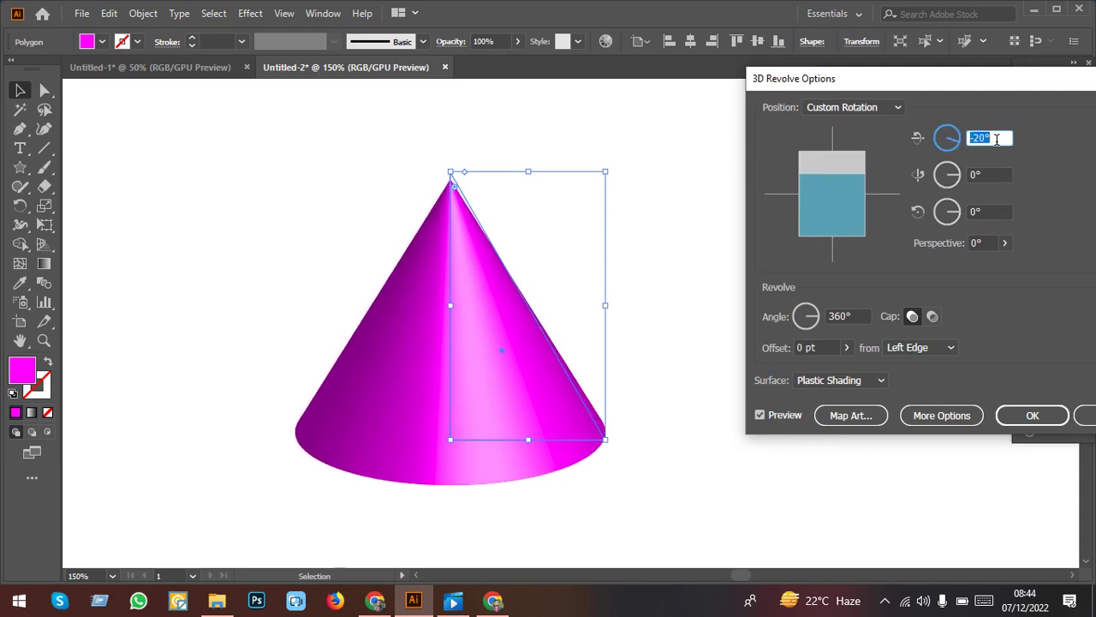
{"action": "key", "text": "Down"}
{"action": "key", "text": "Down"}
{"action": "key", "text": "Down"}
{"action": "key", "text": "Down"}
{"action": "key", "text": "Down"}
{"action": "key", "text": "Down"}
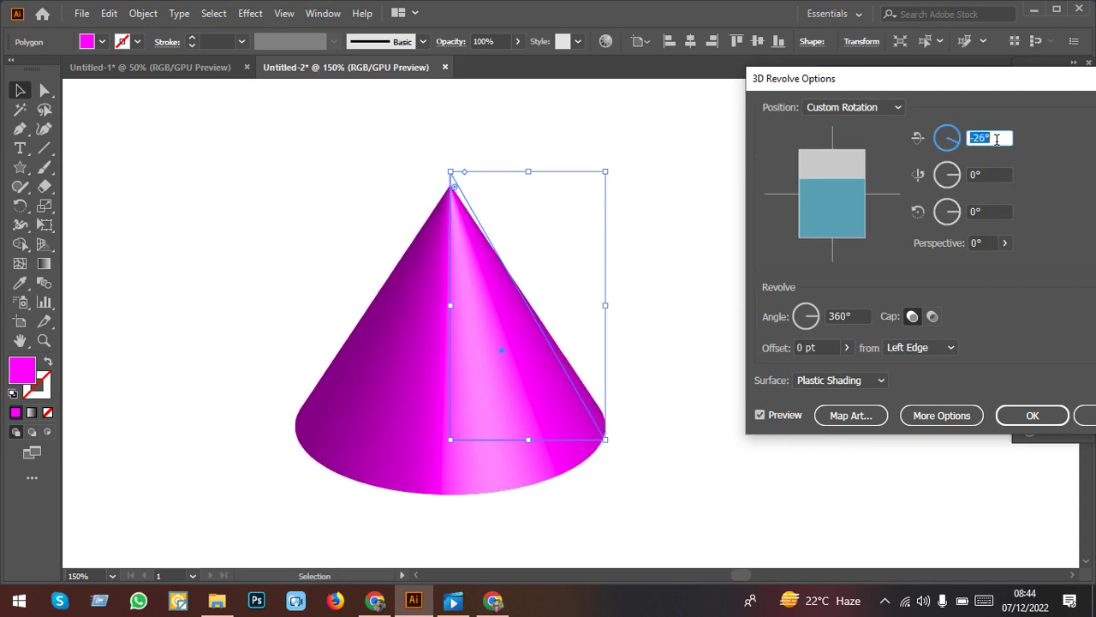
{"action": "key", "text": "Down"}
{"action": "key", "text": "Down"}
{"action": "key", "text": "Down"}
{"action": "key", "text": "Up"}
{"action": "key", "text": "Up"}
{"action": "key", "text": "Up"}
{"action": "key", "text": "Up"}
{"action": "key", "text": "Up"}
{"action": "key", "text": "Up"}
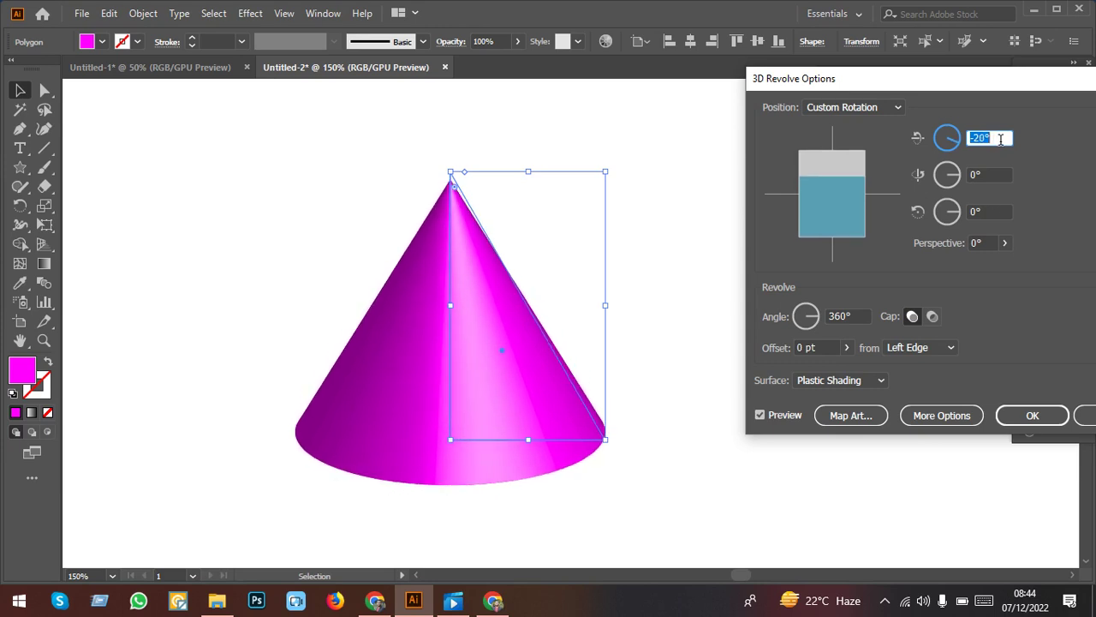
{"action": "key", "text": "Up"}
{"action": "key", "text": "Up"}
{"action": "key", "text": "Up"}
{"action": "key", "text": "Up"}
{"action": "key", "text": "Up"}
{"action": "key", "text": "Up"}
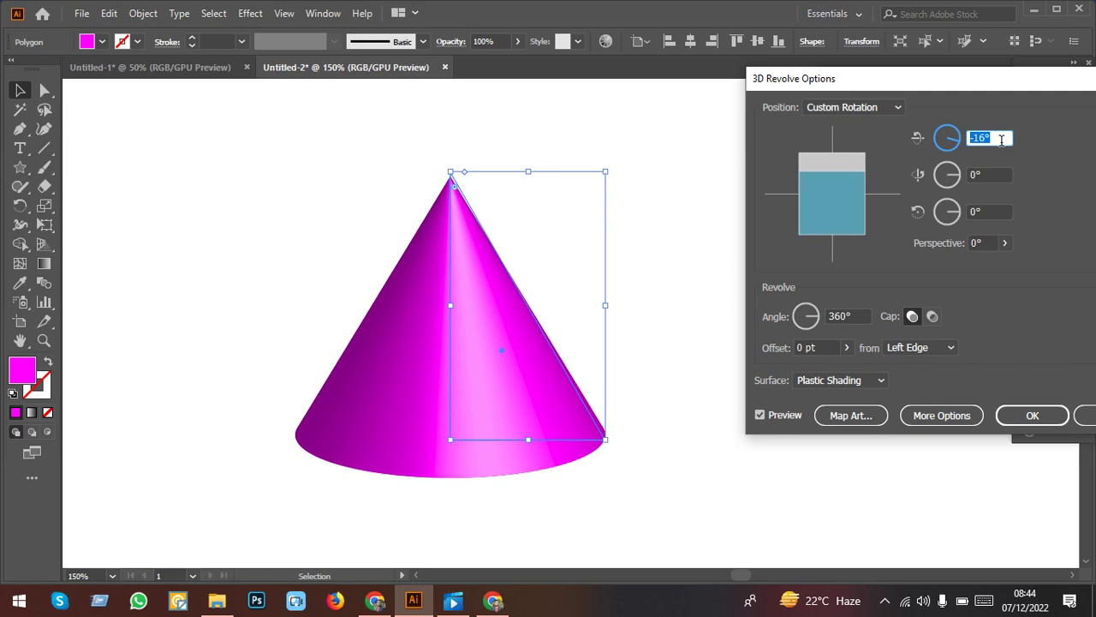
{"action": "left_click", "coordinate": [1043, 417]}
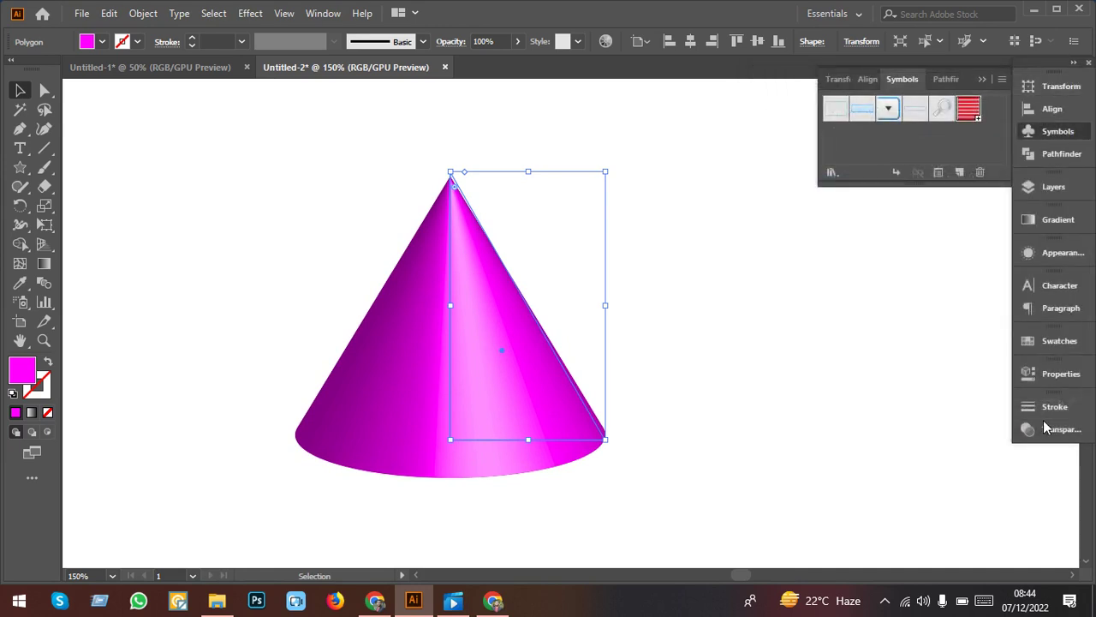
{"action": "left_click", "coordinate": [928, 406]}
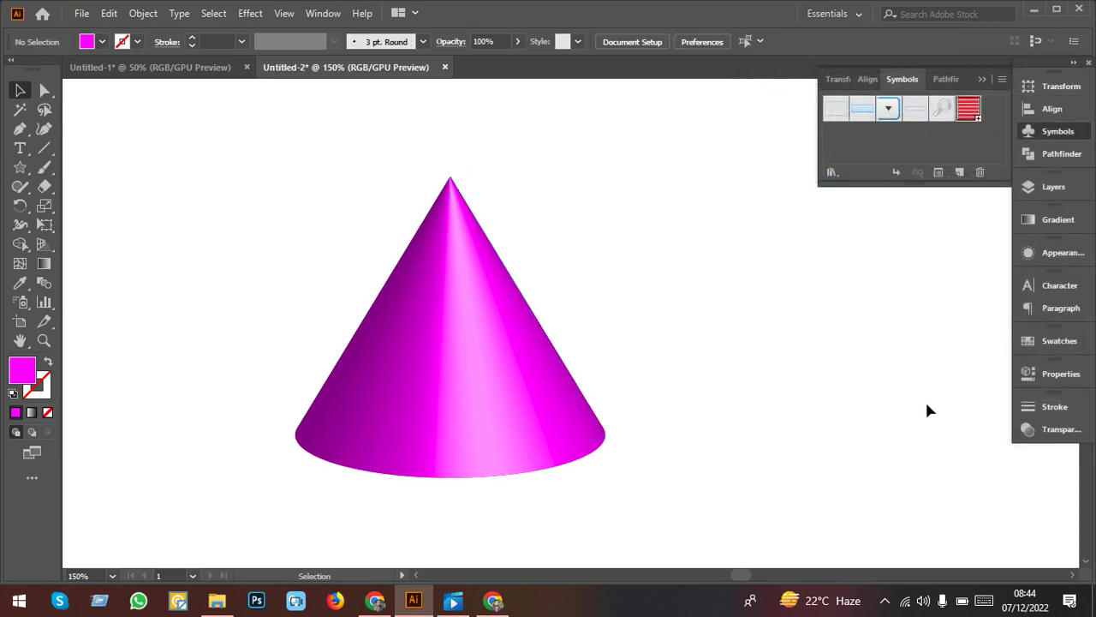
Marquee-select the cone and choose Effect > 3D > Revolve again.
{"action": "left_click_drag", "start_coordinate": [762, 306], "coordinate": [433, 442]}
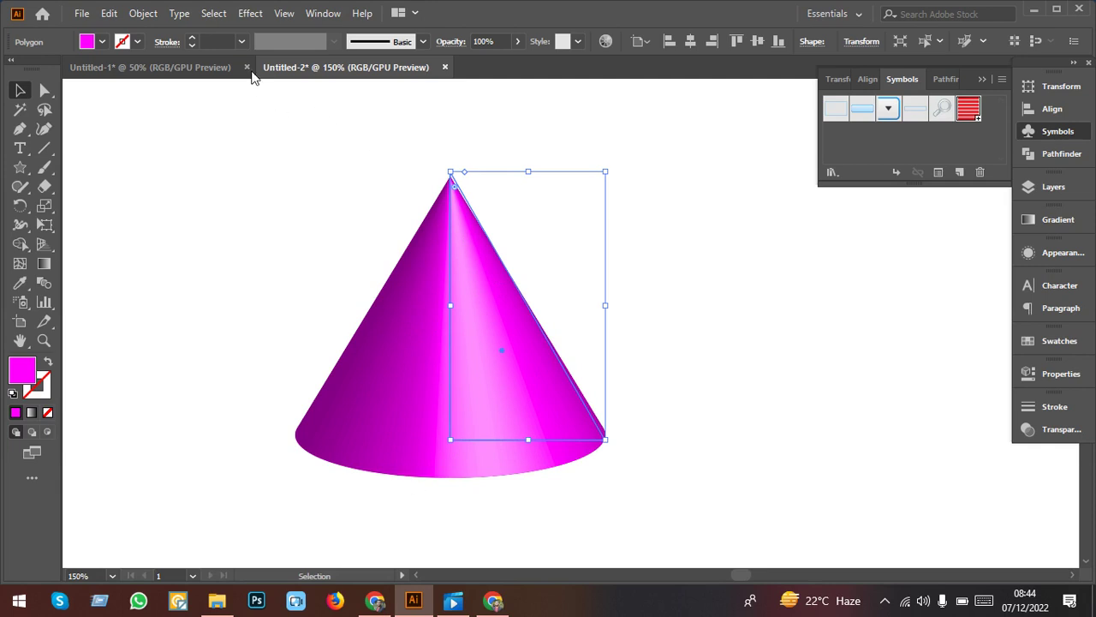
{"action": "left_click", "coordinate": [249, 14]}
{"action": "mouse_move", "coordinate": [264, 104]}
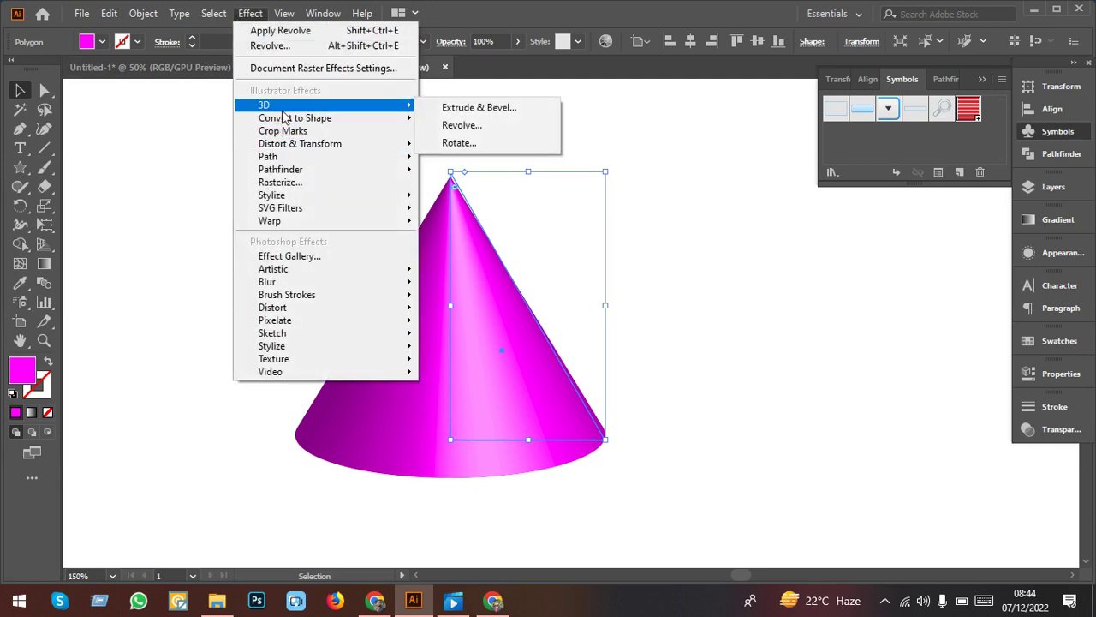
{"action": "left_click", "coordinate": [483, 133]}
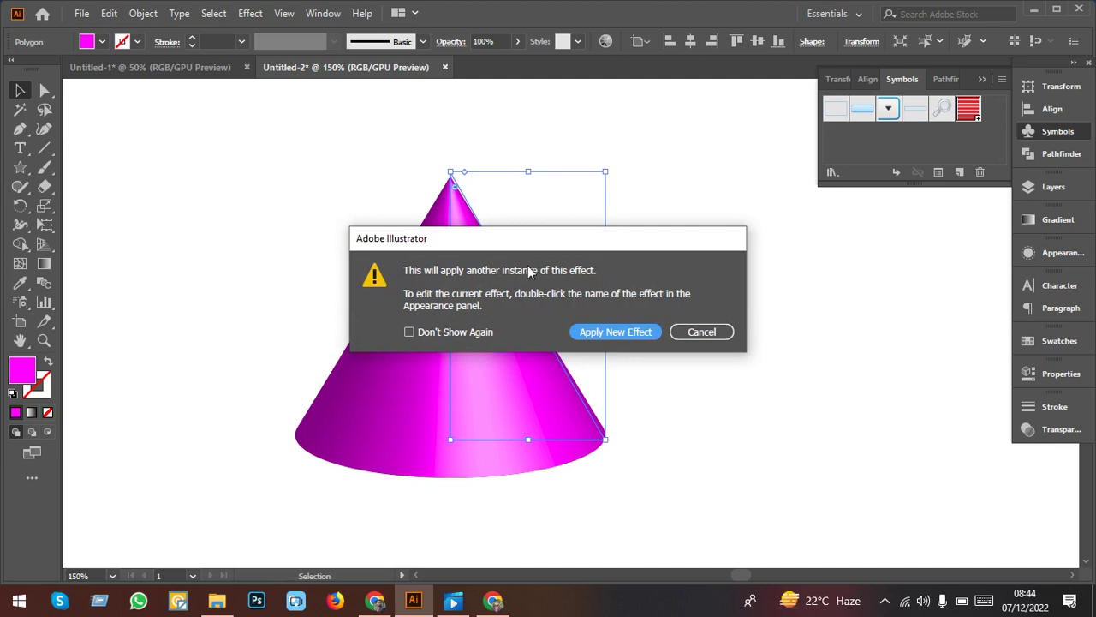
Move the 'apply another instance' warning aside and cancel it.
{"action": "left_click_drag", "start_coordinate": [549, 238], "coordinate": [789, 210]}
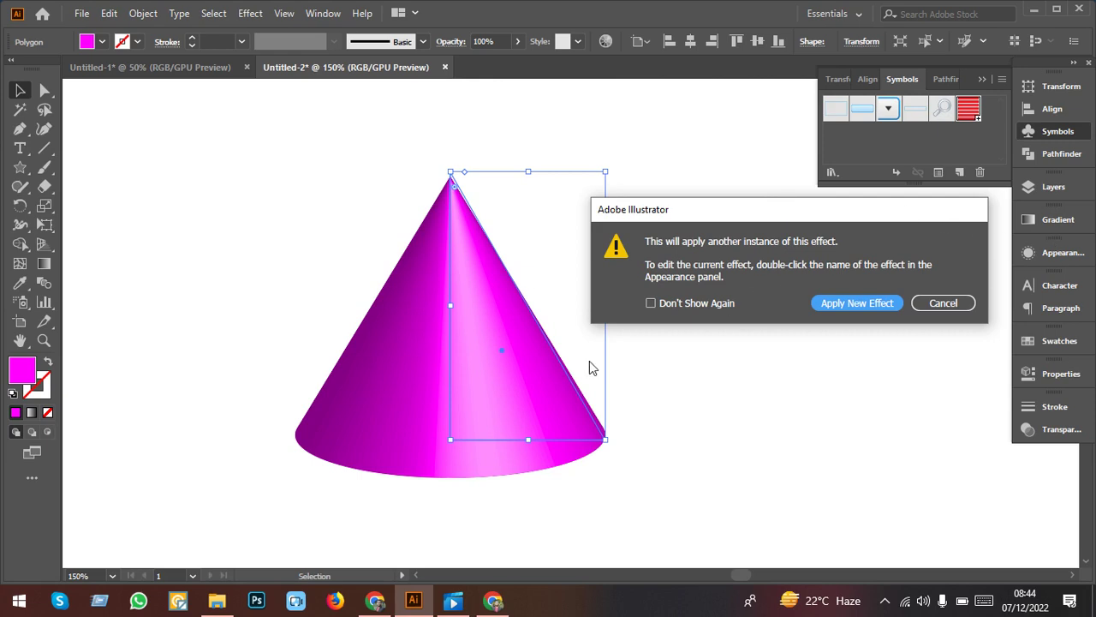
{"action": "left_click", "coordinate": [959, 304]}
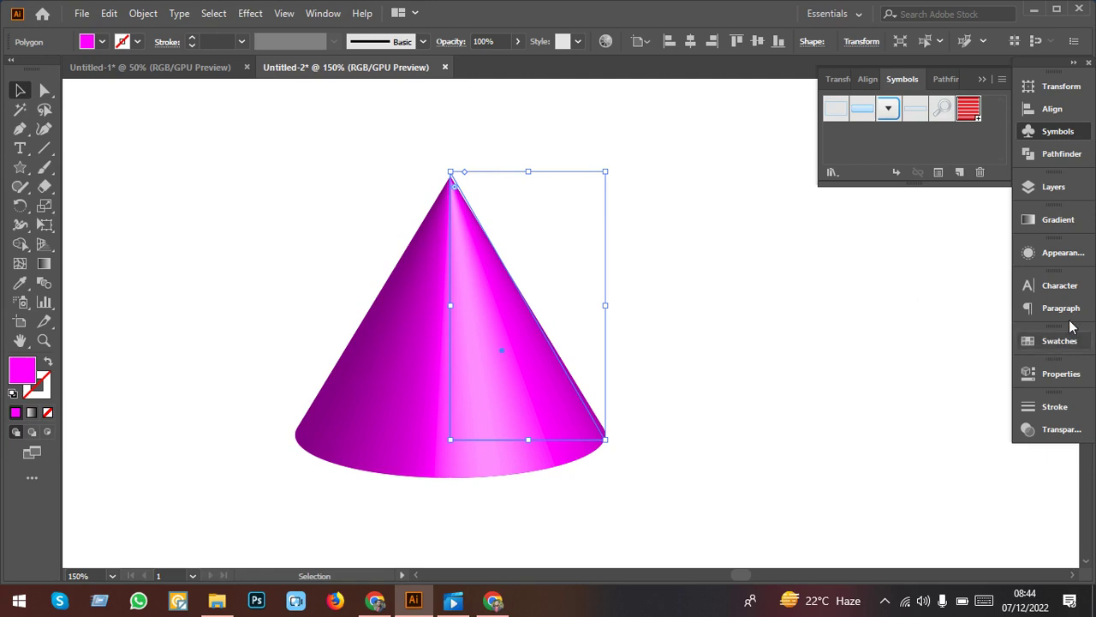
Open the Appearance panel for the cone and scroll down to its 3D Revolve entry.
{"action": "left_click", "coordinate": [336, 15]}
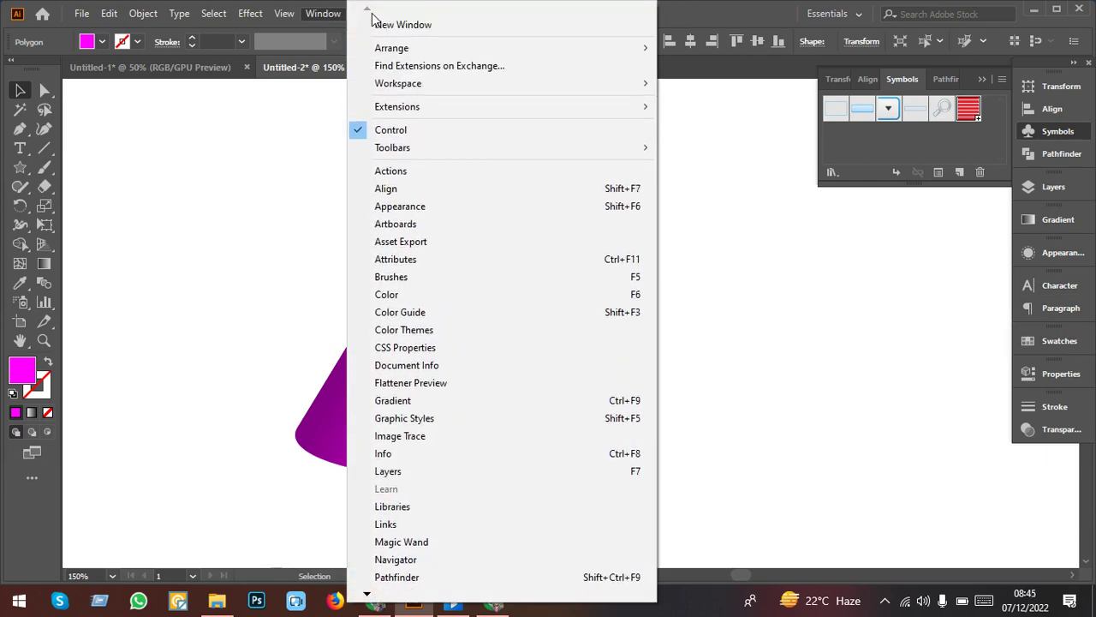
{"action": "left_click", "coordinate": [1081, 386]}
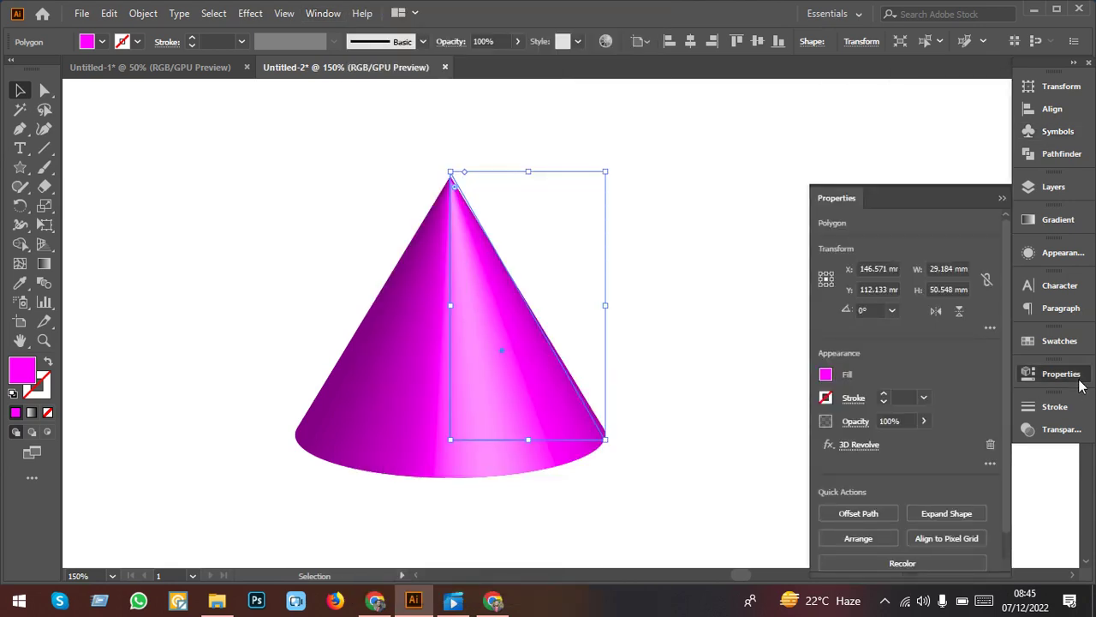
{"action": "left_click", "coordinate": [1081, 386]}
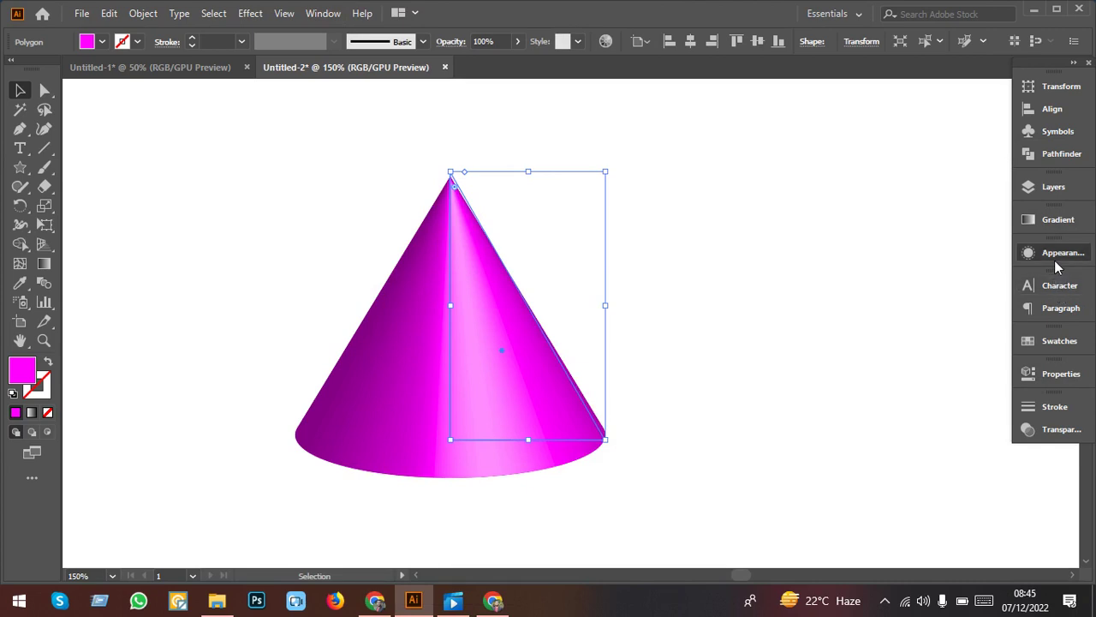
{"action": "left_click", "coordinate": [1055, 261]}
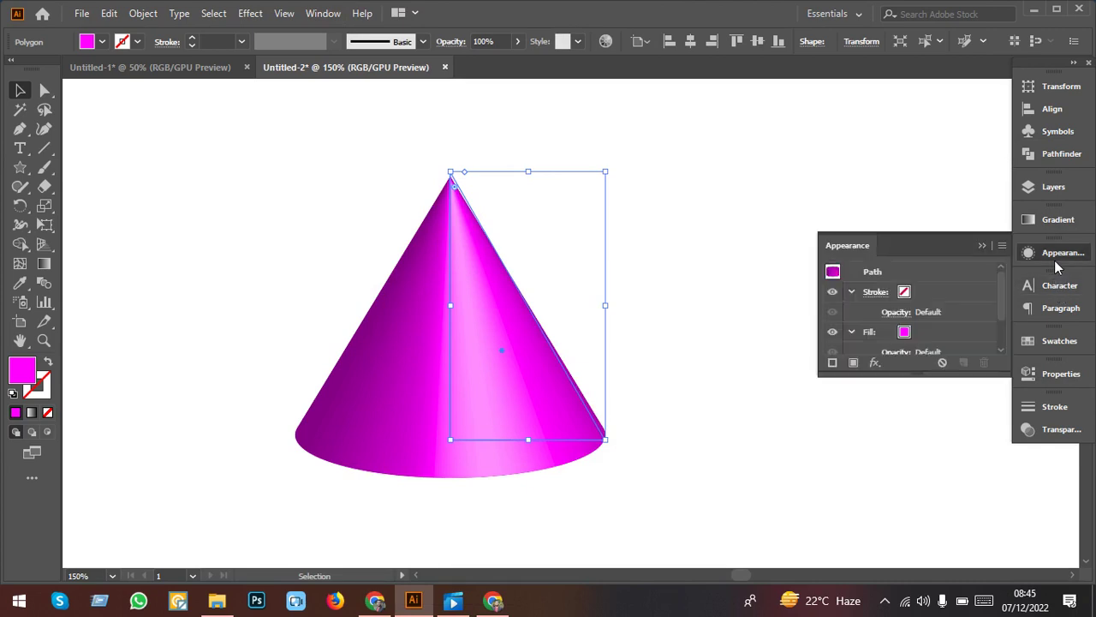
{"action": "left_click", "coordinate": [330, 16]}
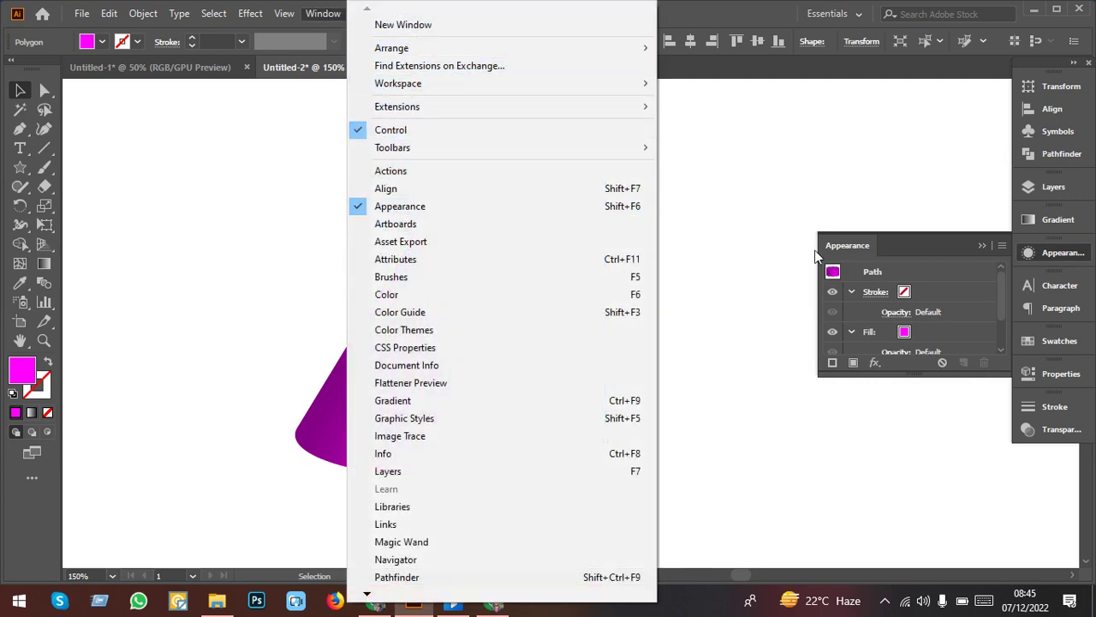
{"action": "left_click", "coordinate": [913, 245]}
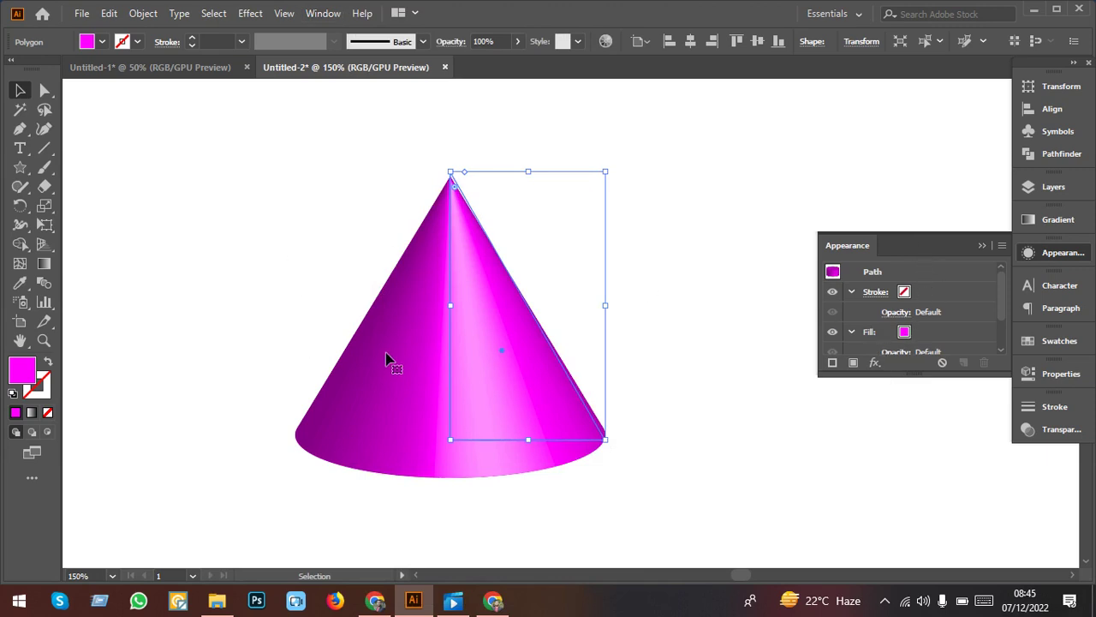
{"action": "scroll", "coordinate": [390, 360], "scroll_direction": "down", "scroll_amount": 1}
{"action": "scroll", "coordinate": [909, 327], "scroll_direction": "down", "scroll_amount": 2}
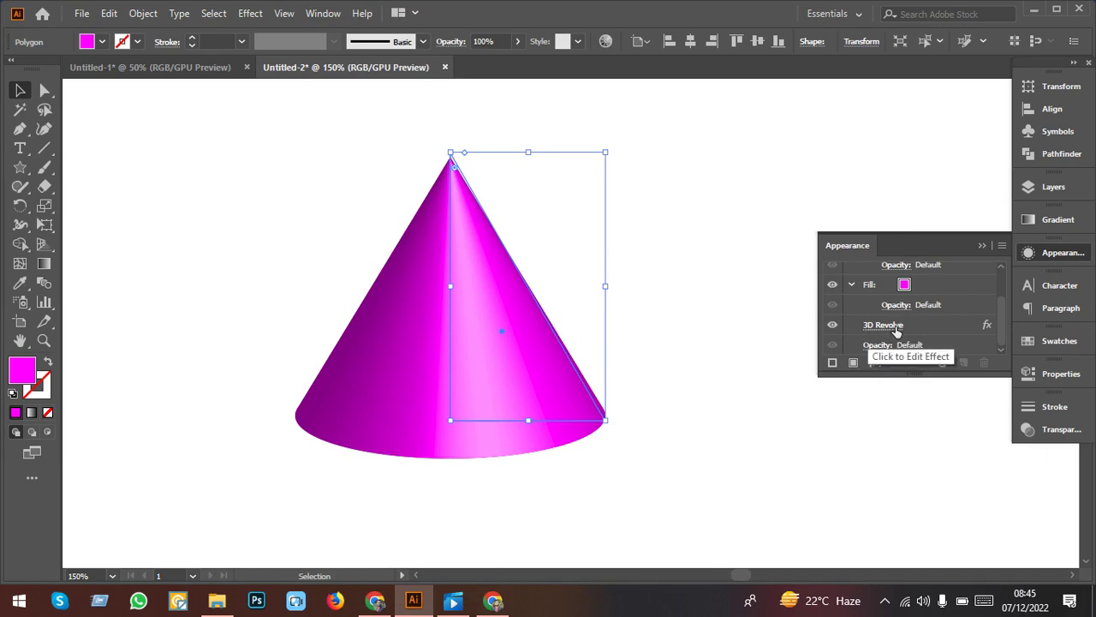
Reopen the cone's 3D Revolve from Appearance with Preview on and set X rotation to -11°.
{"action": "left_click", "coordinate": [896, 326]}
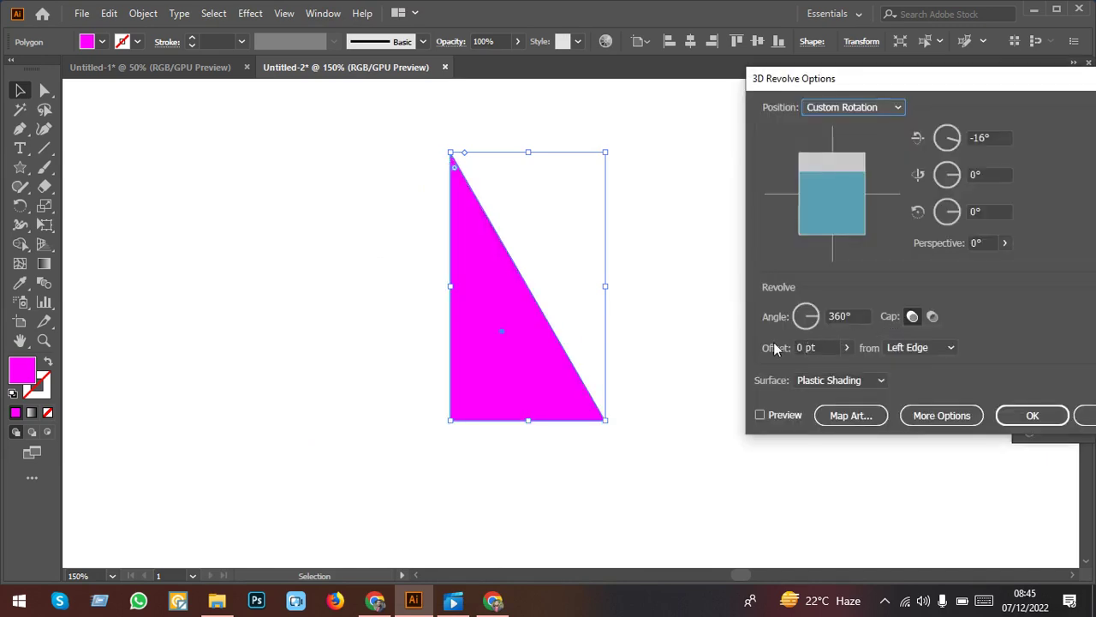
{"action": "left_click", "coordinate": [759, 414]}
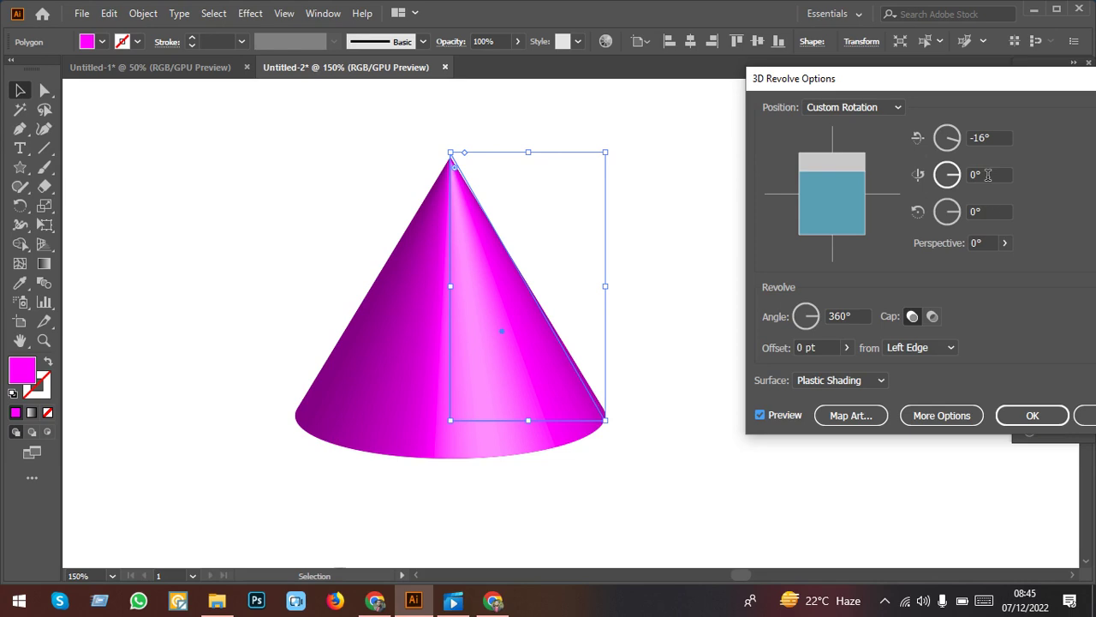
{"action": "left_click", "coordinate": [993, 138]}
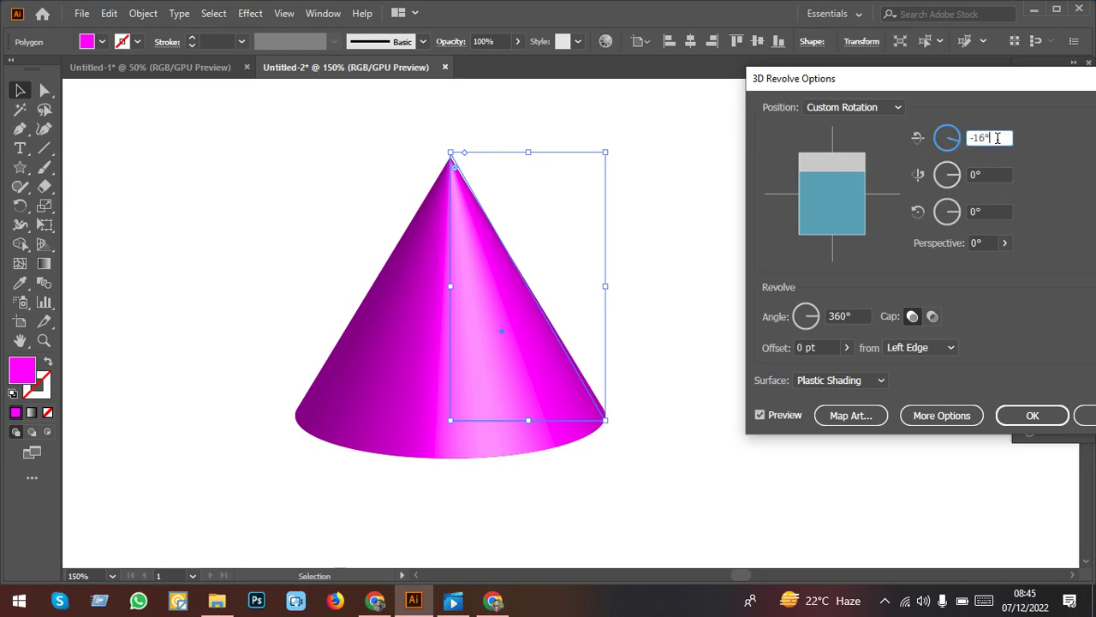
{"action": "key", "text": "Up"}
{"action": "key", "text": "Up"}
{"action": "key", "text": "Up"}
{"action": "key", "text": "Up"}
{"action": "key", "text": "Up"}
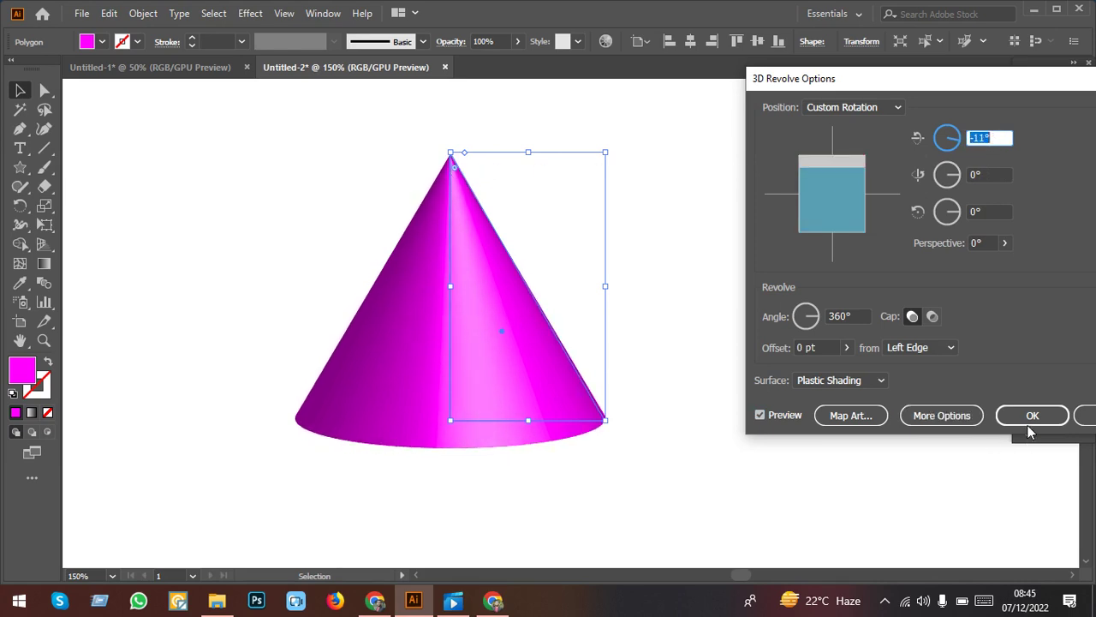
Map the striped 'New Symbol' onto the cone surface and scale it to fit.
{"action": "left_click", "coordinate": [851, 415]}
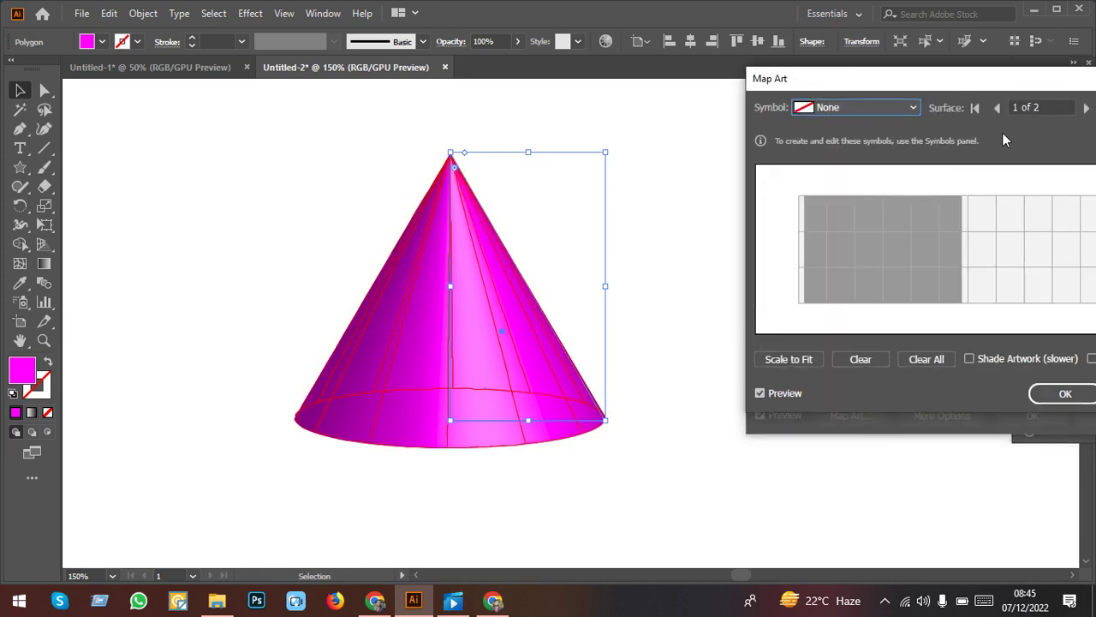
{"action": "mouse_move", "coordinate": [988, 83]}
{"action": "left_mouse_down"}
{"action": "mouse_move", "coordinate": [920, 131]}
{"action": "mouse_move", "coordinate": [926, 99]}
{"action": "left_mouse_up"}
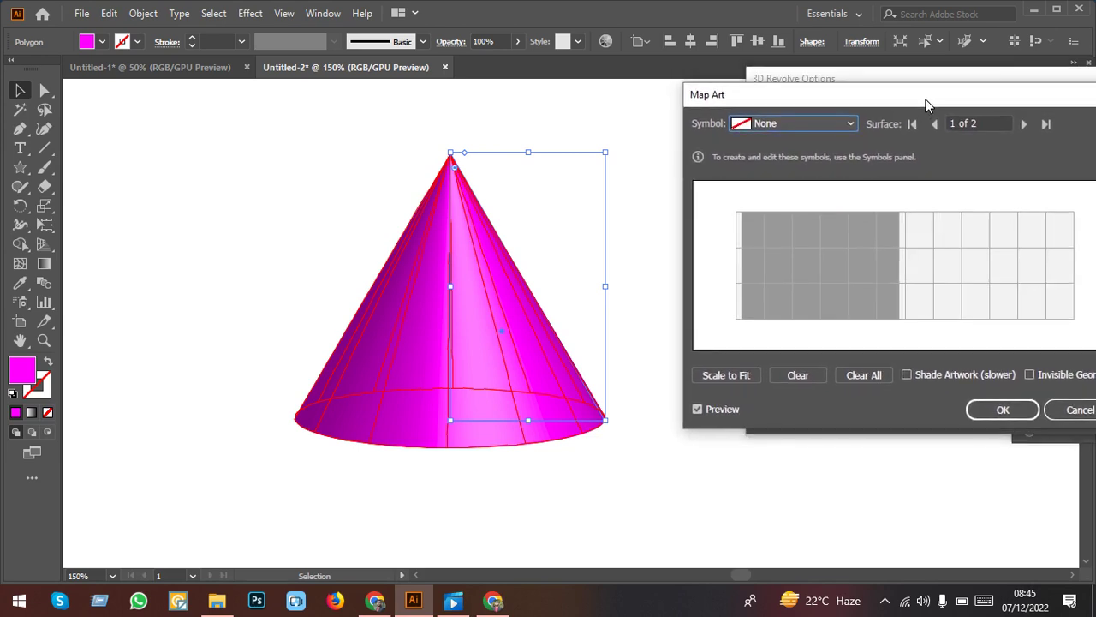
{"action": "left_click", "coordinate": [817, 122]}
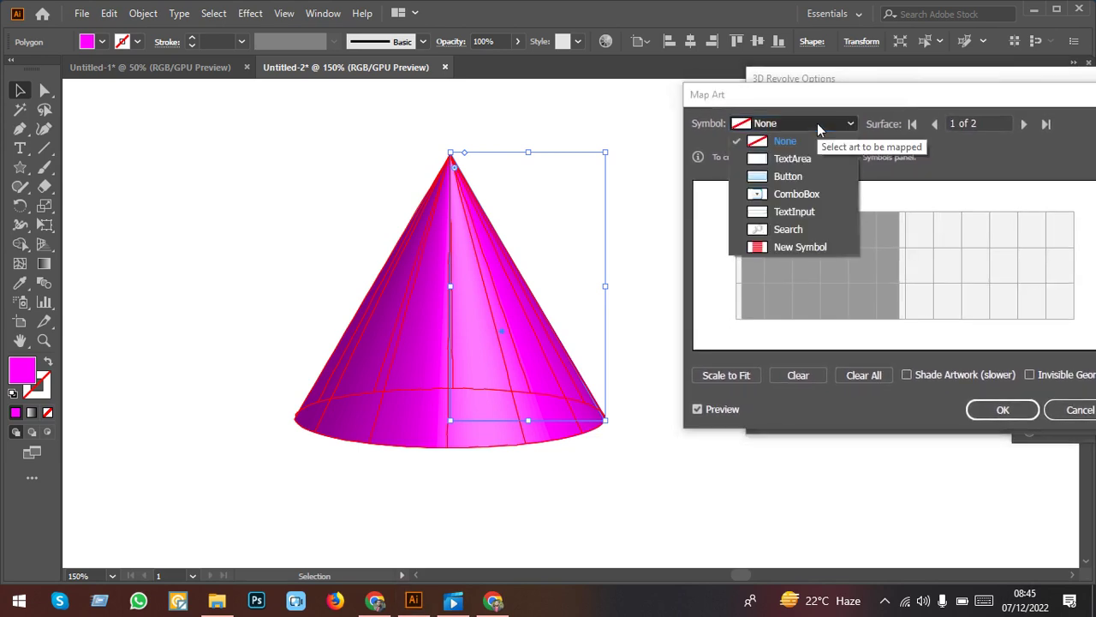
{"action": "left_click", "coordinate": [794, 247]}
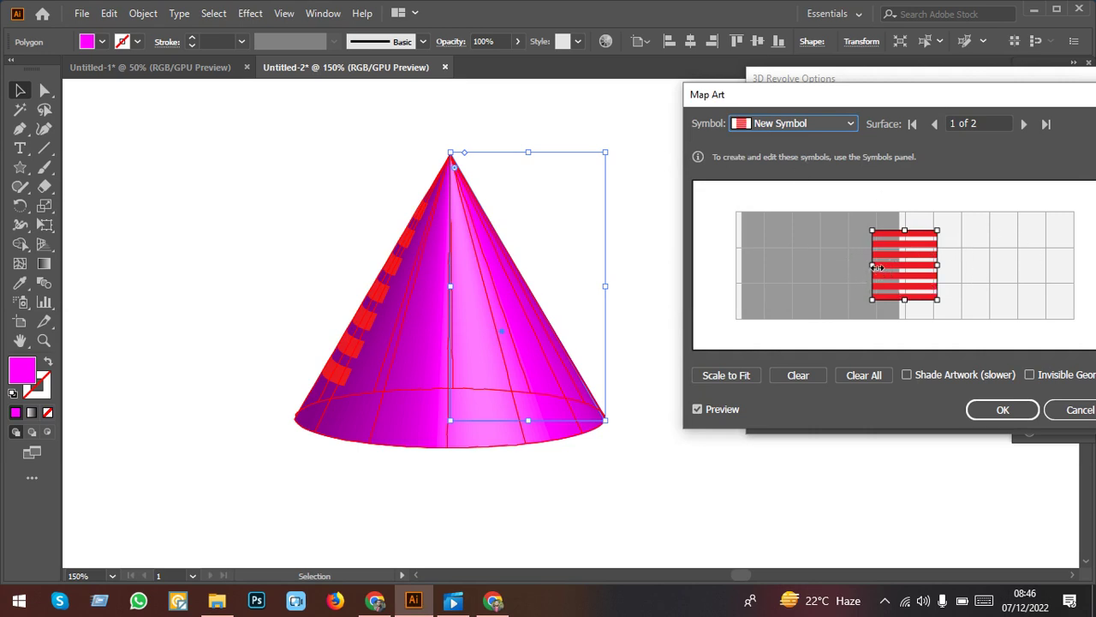
{"action": "left_click_drag", "start_coordinate": [872, 265], "coordinate": [736, 268]}
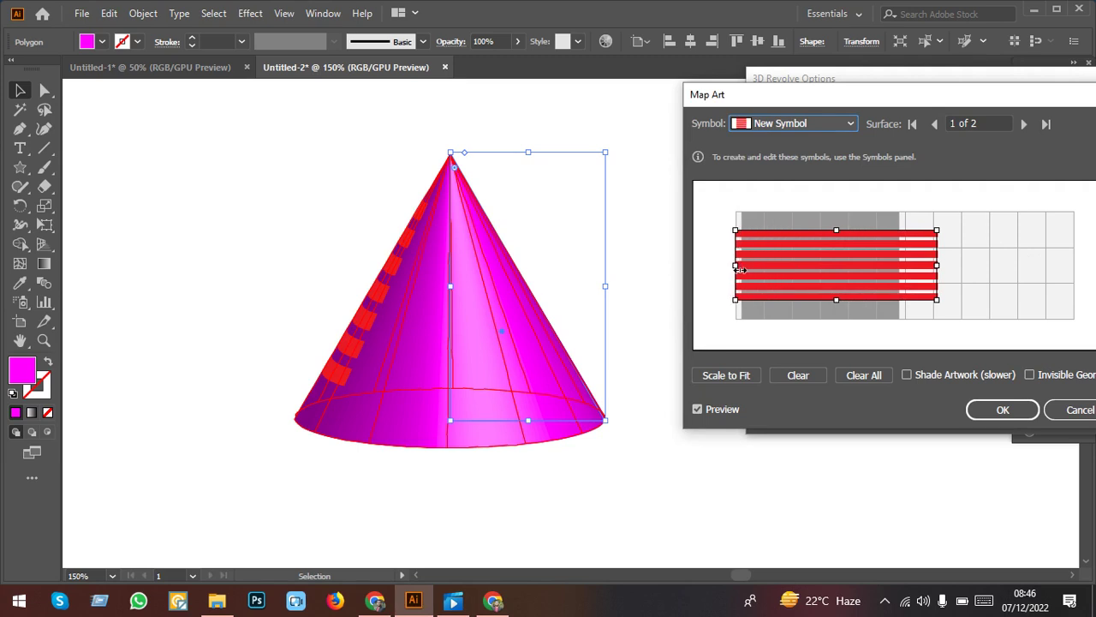
{"action": "left_click_drag", "start_coordinate": [995, 268], "coordinate": [1076, 268]}
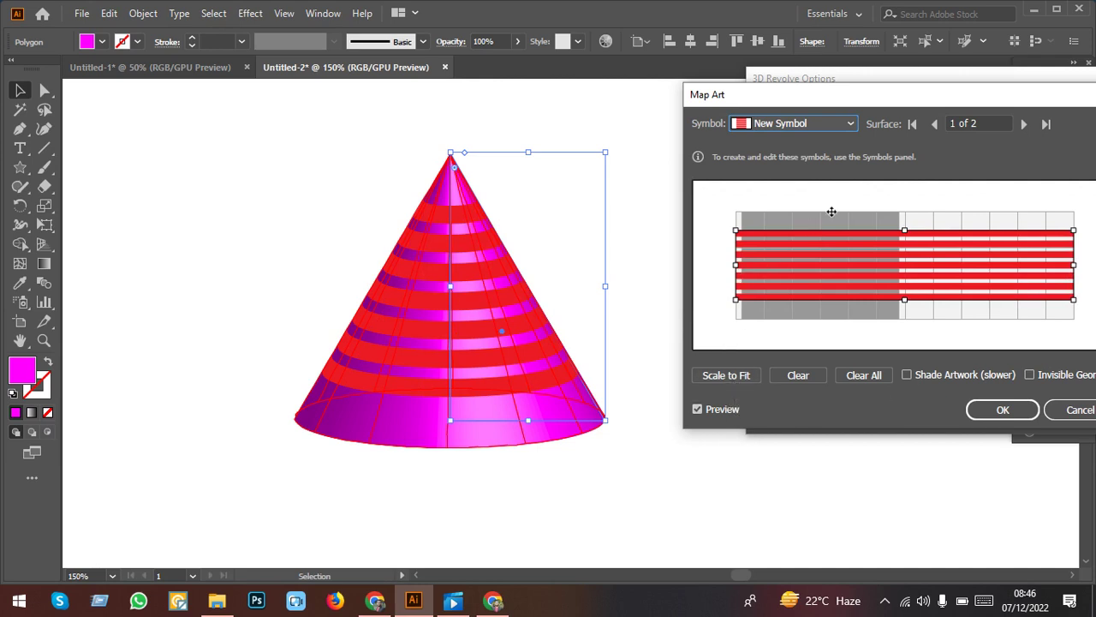
{"action": "left_click", "coordinate": [736, 377]}
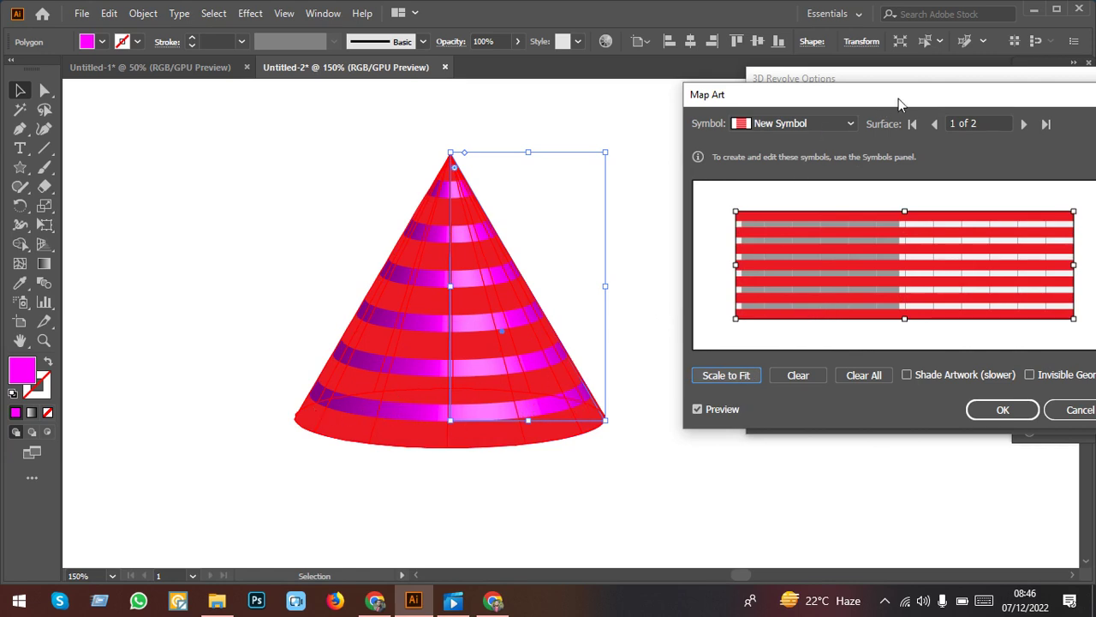
Turn on Invisible Geometry and accept the Map Art settings.
{"action": "left_click_drag", "start_coordinate": [899, 103], "coordinate": [827, 79]}
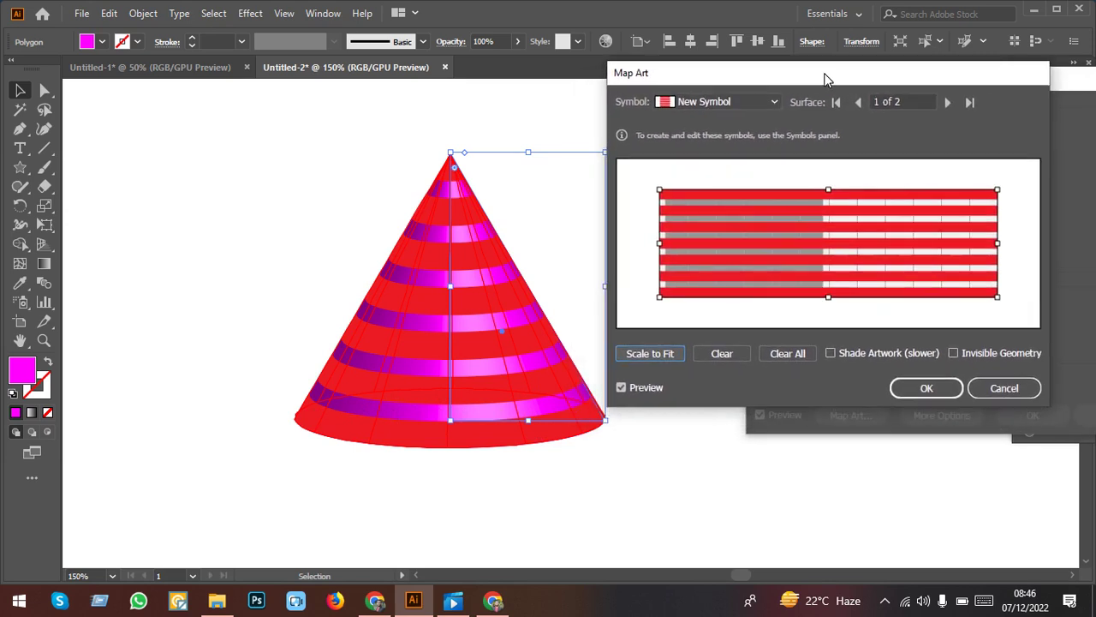
{"action": "left_click", "coordinate": [986, 356]}
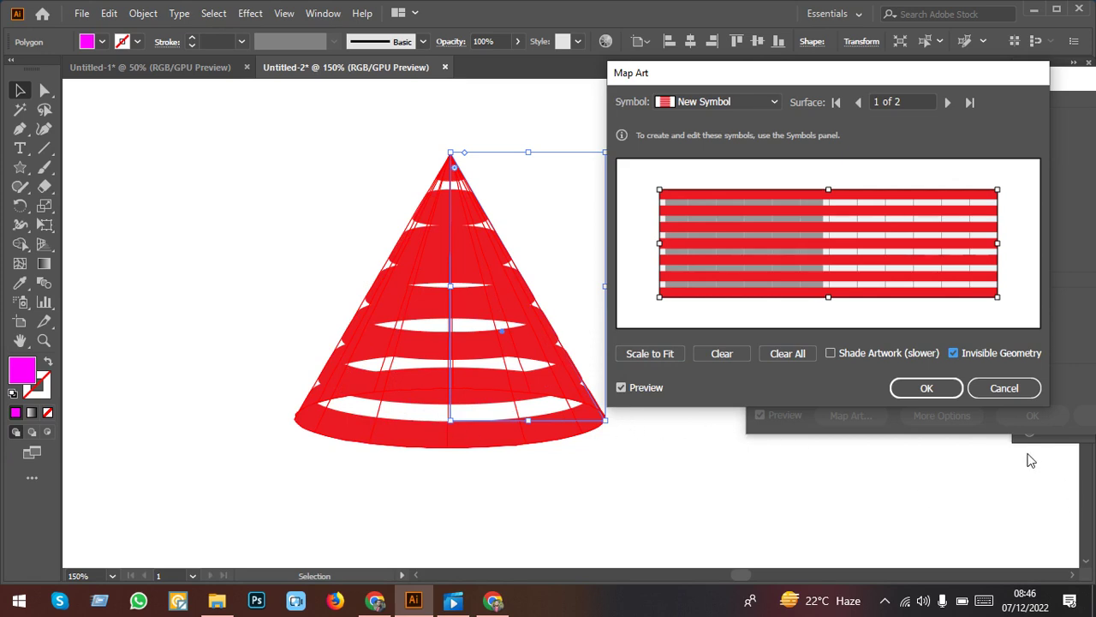
{"action": "left_click", "coordinate": [930, 395]}
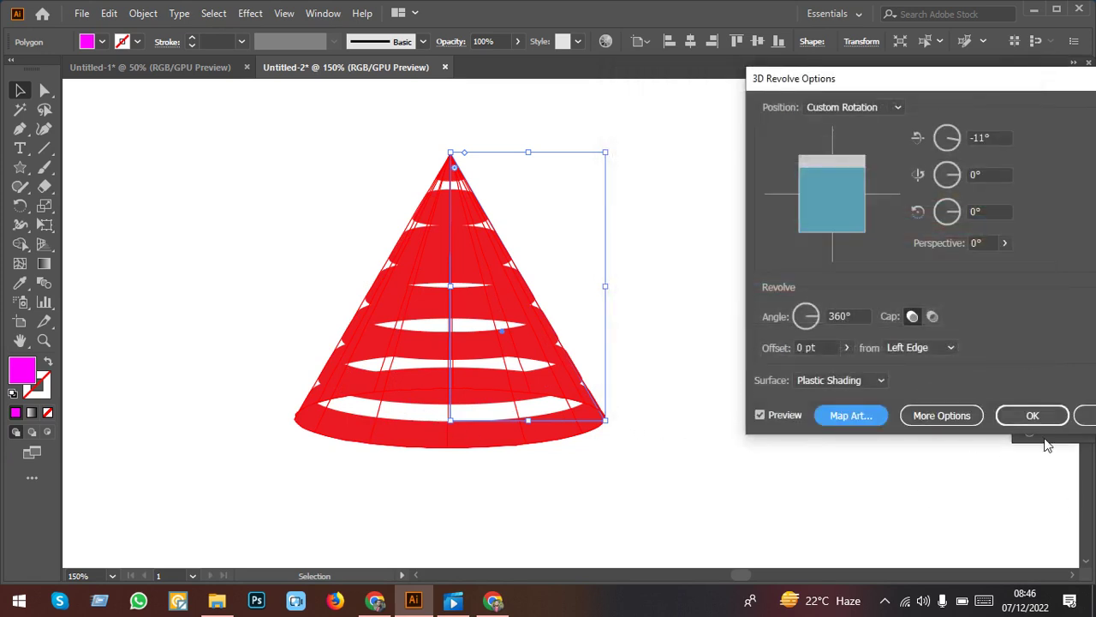
Apply the mapped 3D Revolve and expand the cone's appearance into flat shapes.
{"action": "left_click", "coordinate": [1034, 416]}
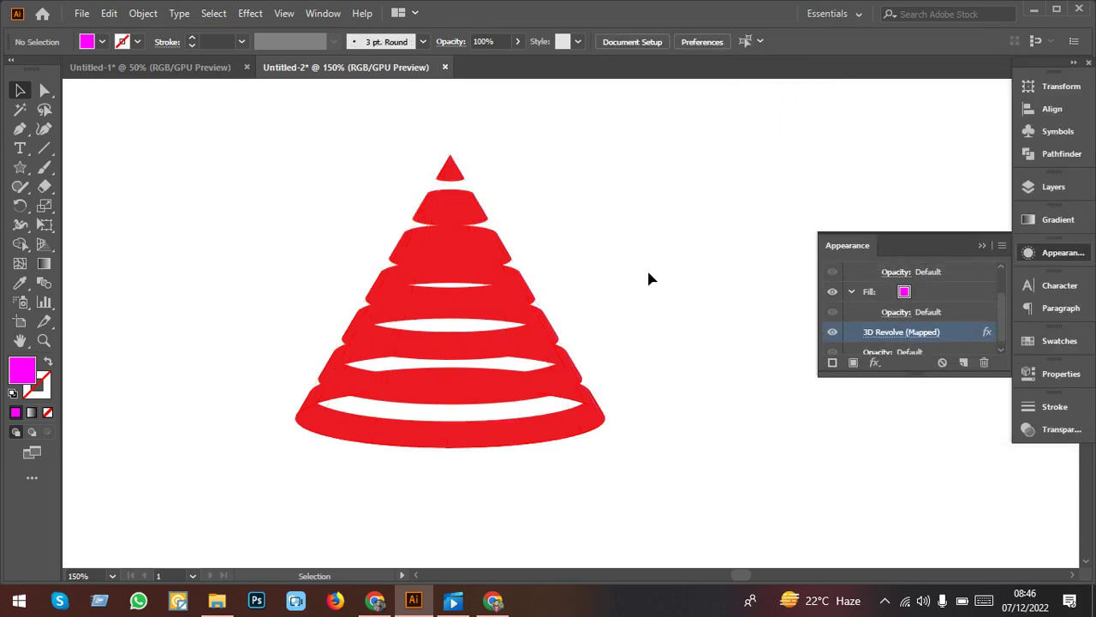
{"action": "left_click_drag", "start_coordinate": [637, 474], "coordinate": [415, 279]}
{"action": "left_click", "coordinate": [142, 13]}
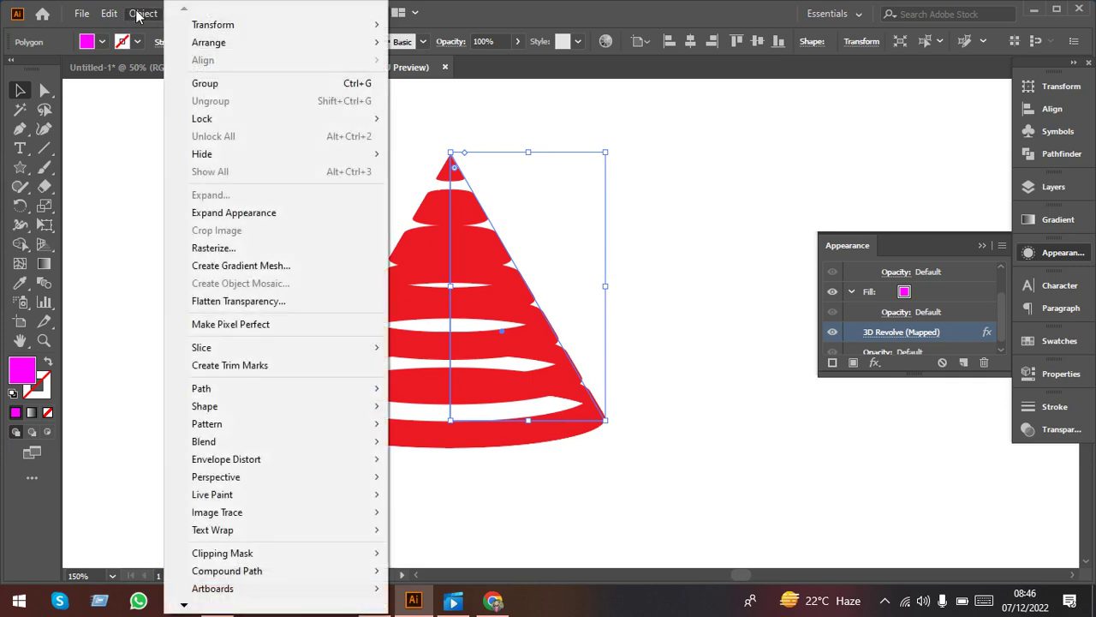
{"action": "left_click", "coordinate": [226, 214]}
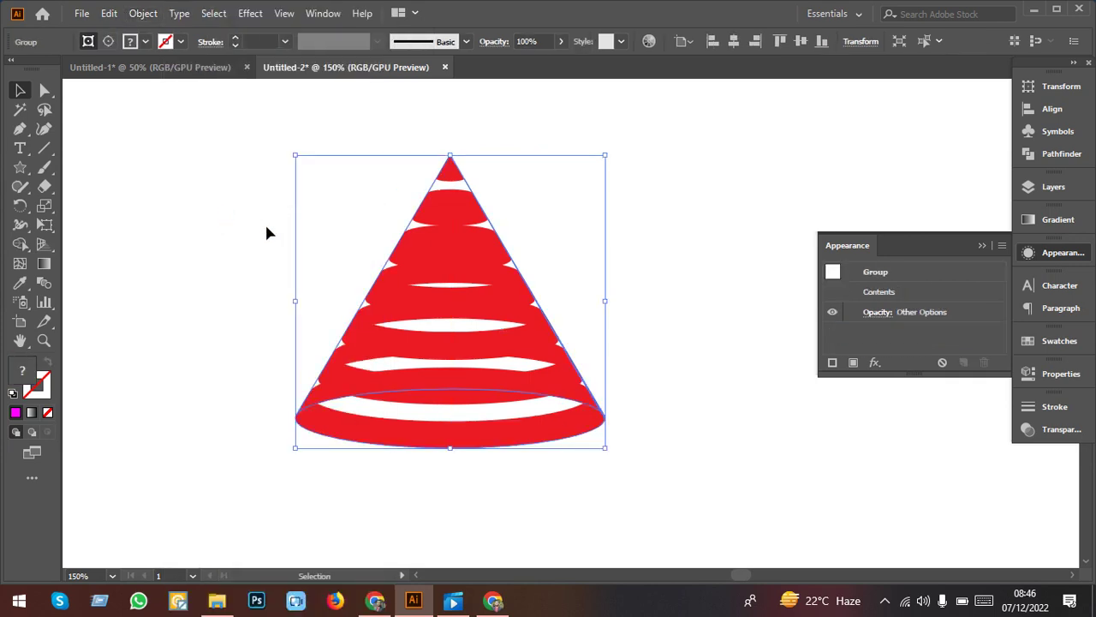
Ungroup the expanded cone twice and pull the stripes artwork off to the left.
{"action": "right_click", "coordinate": [499, 376]}
{"action": "left_click", "coordinate": [552, 230]}
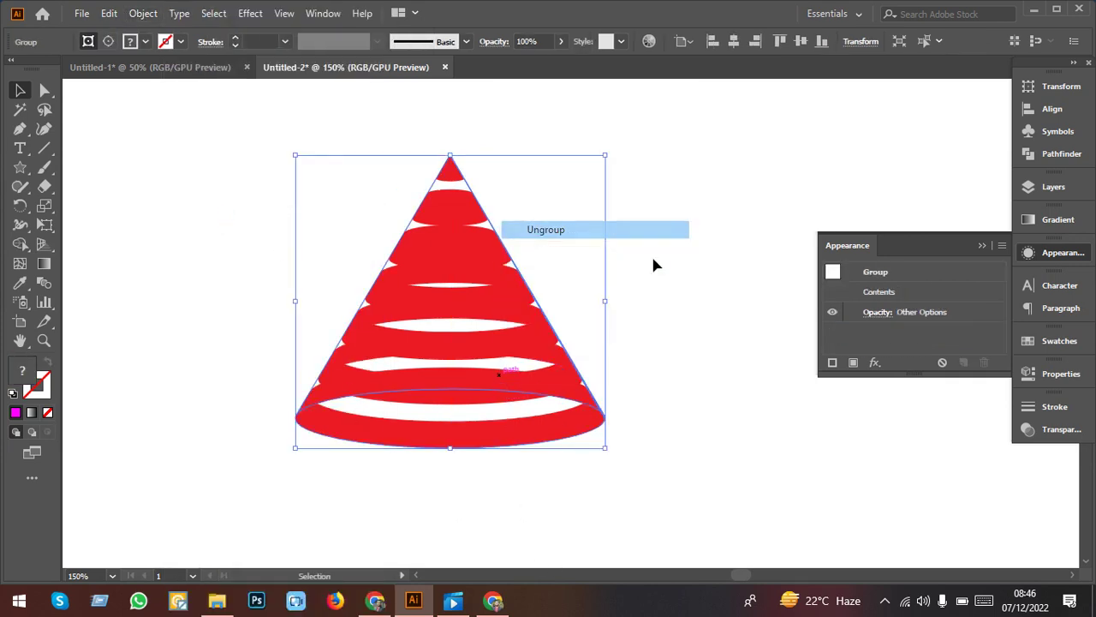
{"action": "right_click", "coordinate": [508, 320]}
{"action": "left_click", "coordinate": [600, 166]}
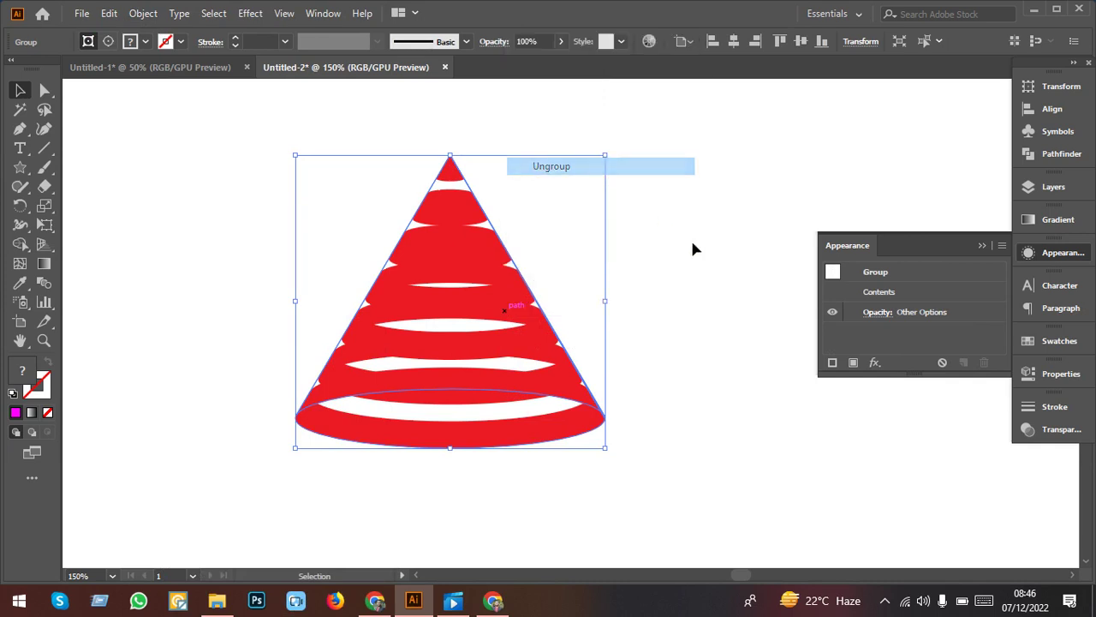
{"action": "right_click", "coordinate": [412, 304]}
{"action": "left_click", "coordinate": [705, 386]}
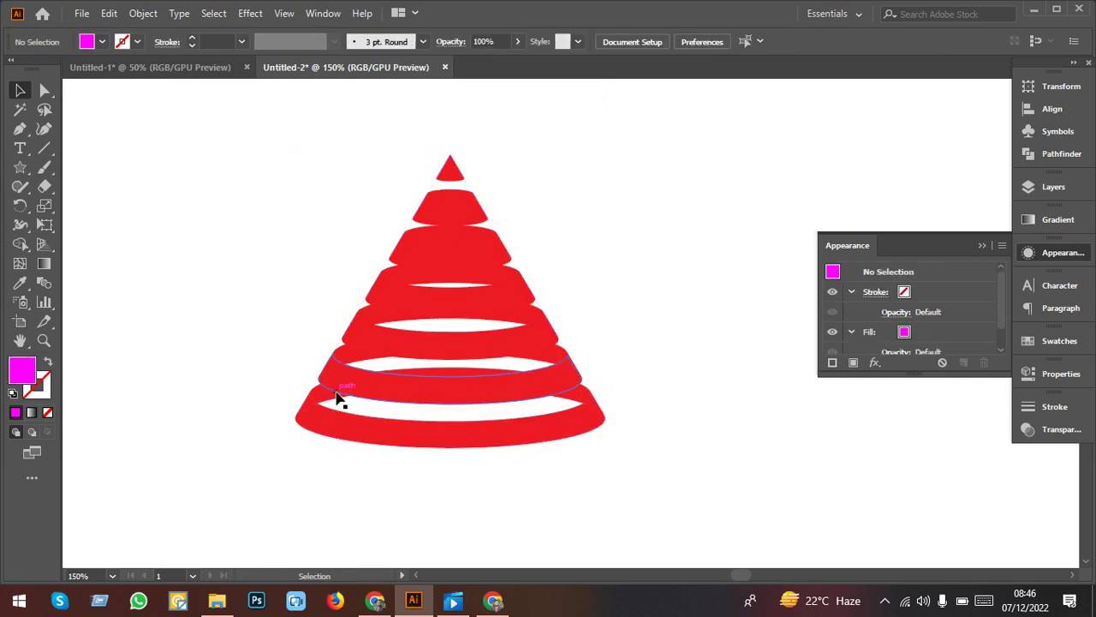
{"action": "mouse_move", "coordinate": [326, 396]}
{"action": "left_mouse_down"}
{"action": "mouse_move", "coordinate": [659, 447]}
{"action": "mouse_move", "coordinate": [190, 410]}
{"action": "mouse_move", "coordinate": [242, 412]}
{"action": "left_mouse_up"}
{"action": "scroll", "coordinate": [648, 448], "scroll_direction": "down", "scroll_amount": 1}
{"action": "left_click", "coordinate": [338, 479]}
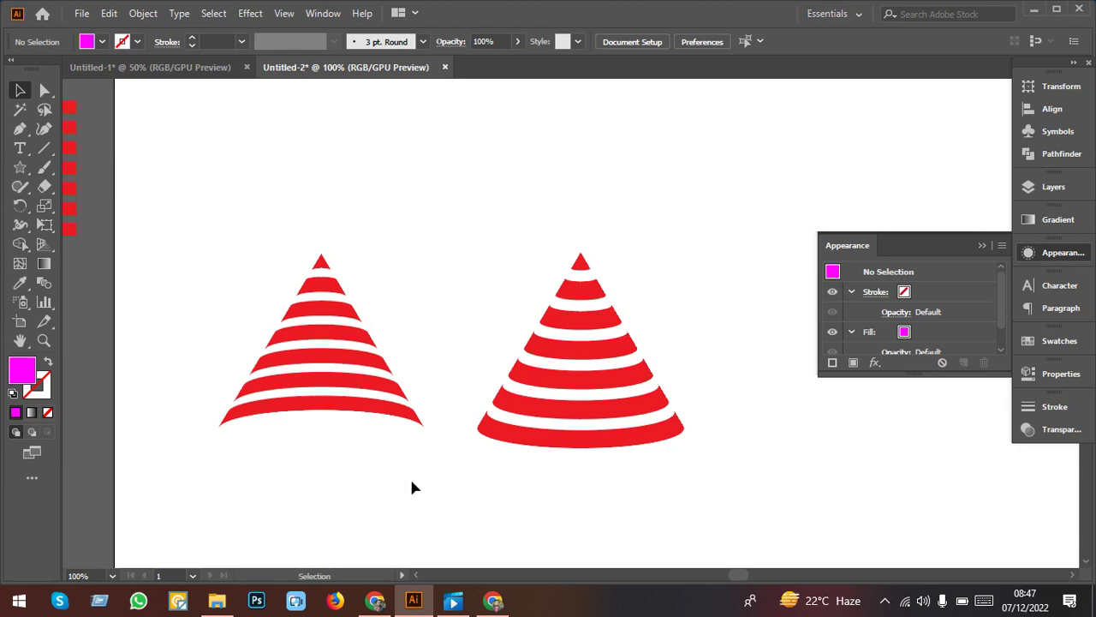
Select the right cone and expand it further with Object > Expand.
{"action": "left_click", "coordinate": [329, 385]}
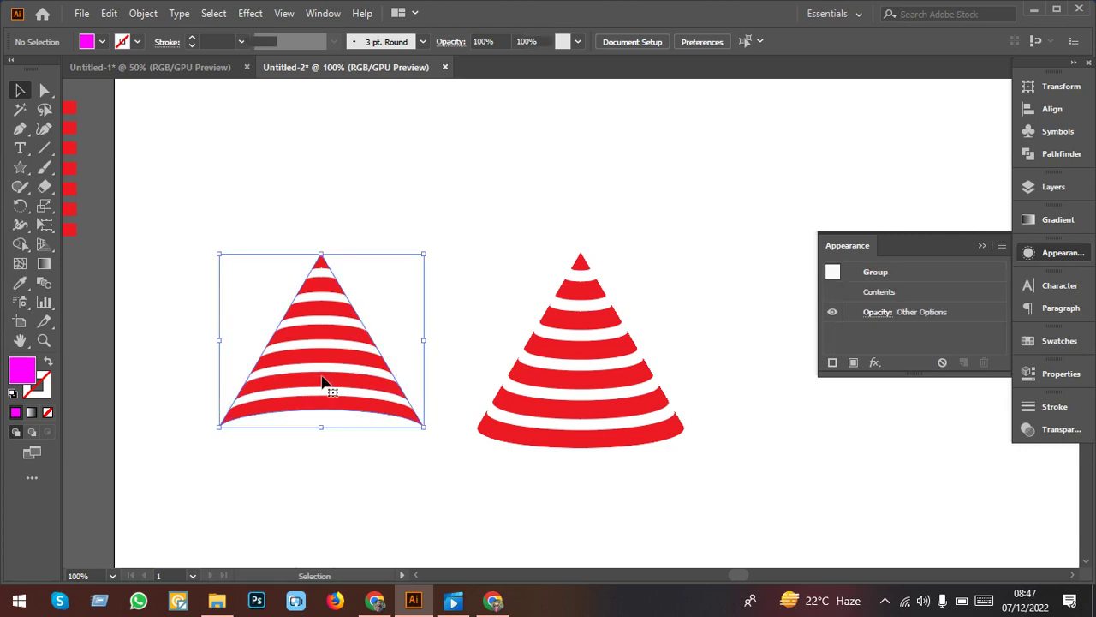
{"action": "left_click", "coordinate": [551, 405]}
{"action": "left_click_drag", "start_coordinate": [487, 250], "coordinate": [677, 494]}
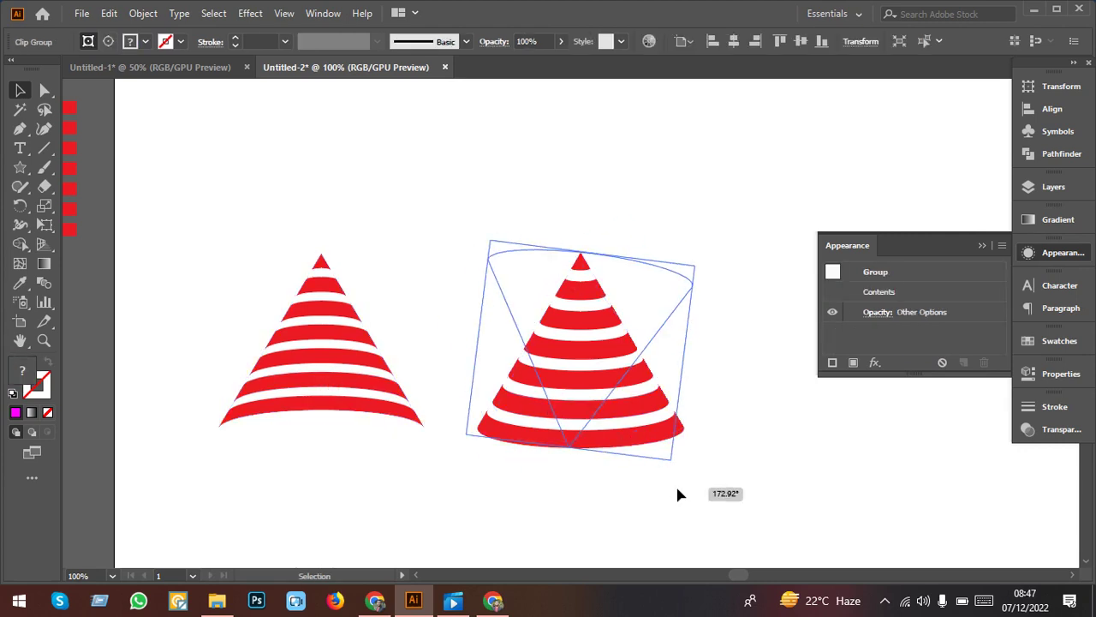
{"action": "key", "text": "ctrl+z"}
{"action": "left_click", "coordinate": [675, 483]}
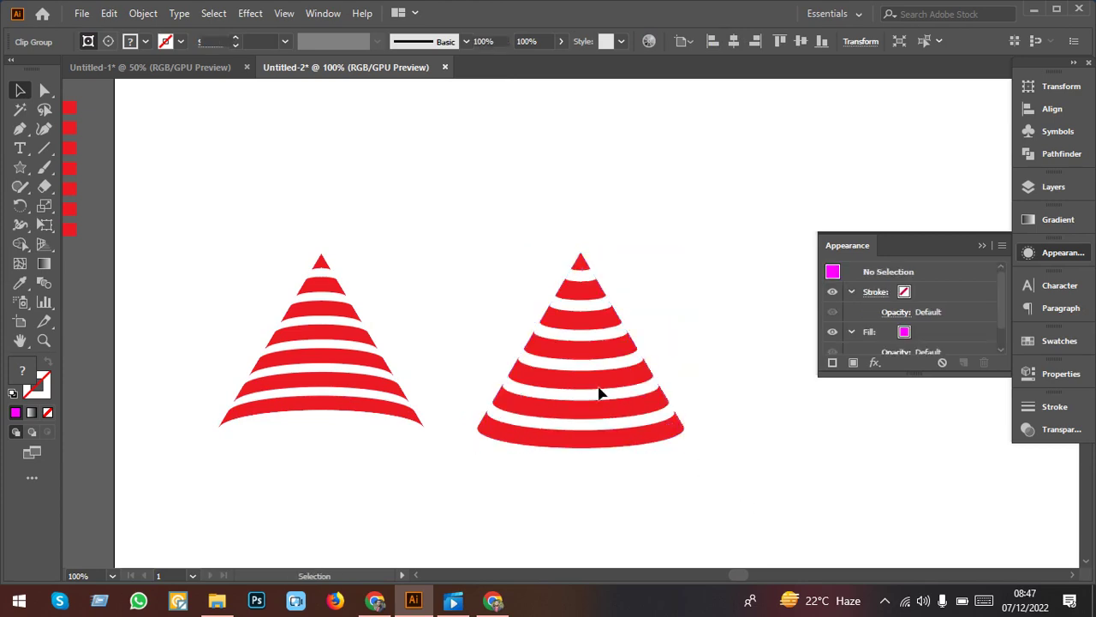
{"action": "left_click", "coordinate": [574, 380]}
{"action": "scroll", "coordinate": [574, 379], "scroll_direction": "up", "scroll_amount": 1}
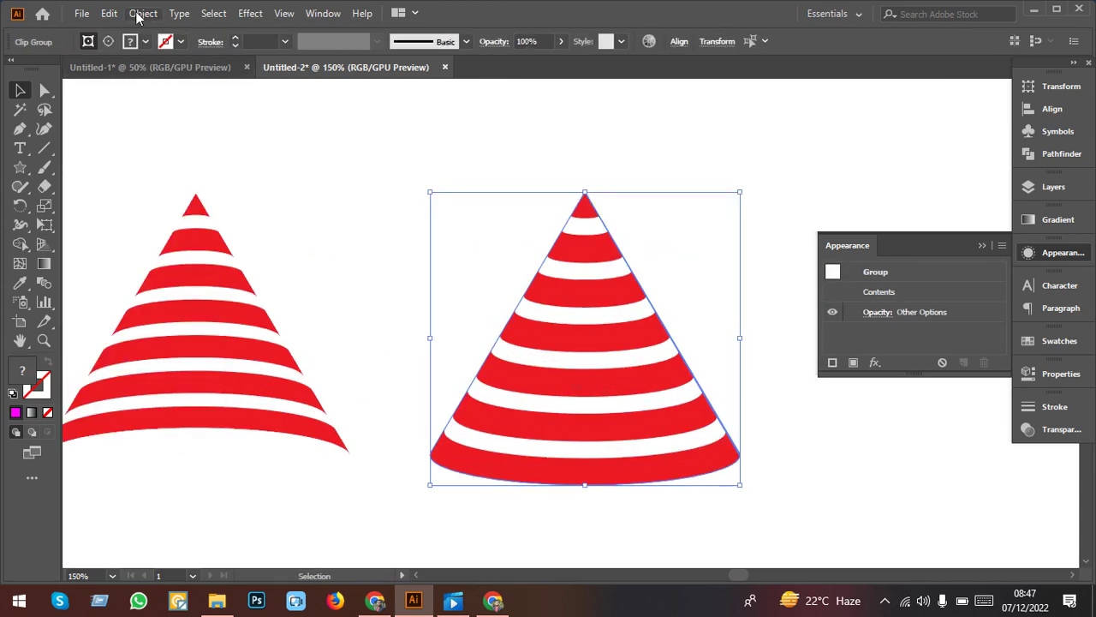
{"action": "left_click", "coordinate": [143, 13]}
{"action": "left_click", "coordinate": [210, 194]}
Move the right cone further right, then undo the move.
{"action": "left_click", "coordinate": [613, 240]}
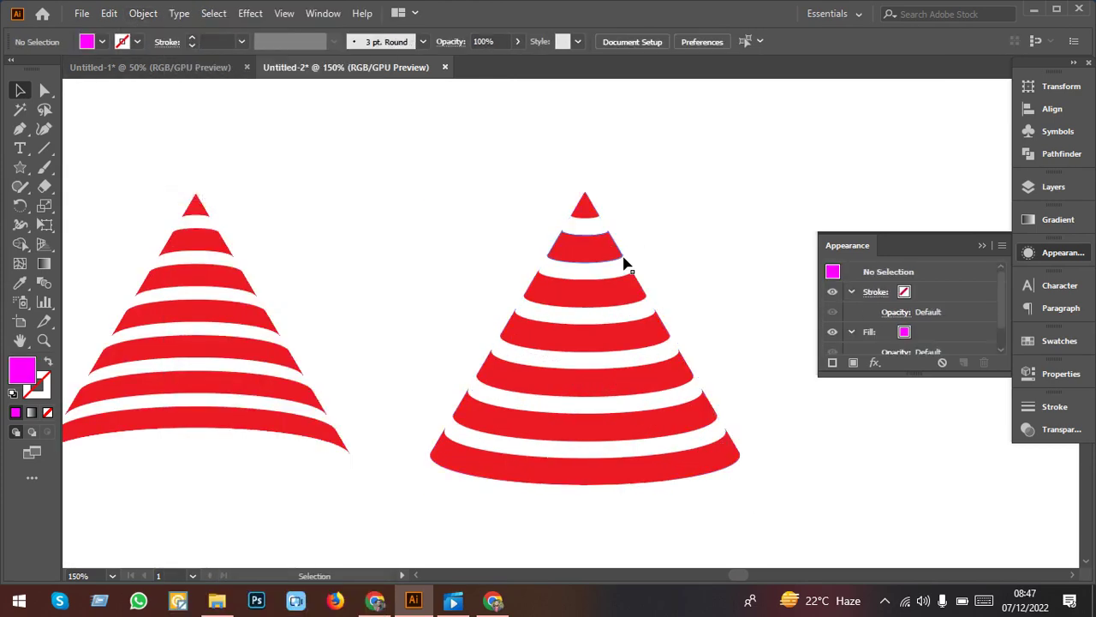
{"action": "left_click", "coordinate": [626, 269]}
{"action": "left_click_drag", "start_coordinate": [631, 257], "coordinate": [731, 271]}
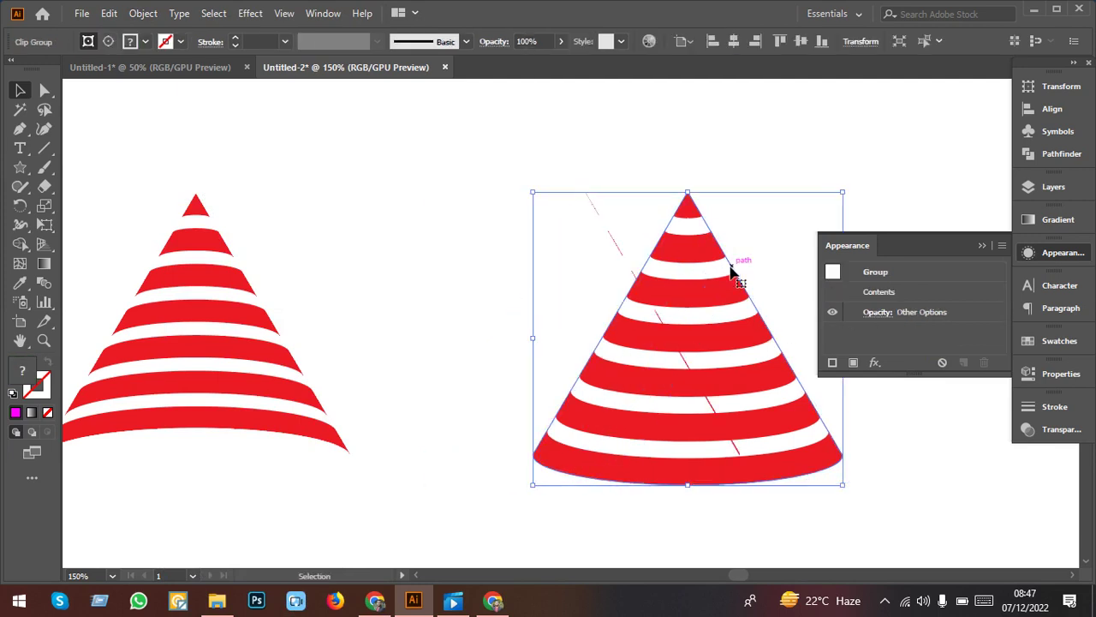
{"action": "scroll", "coordinate": [730, 270], "scroll_direction": "down", "scroll_amount": 1}
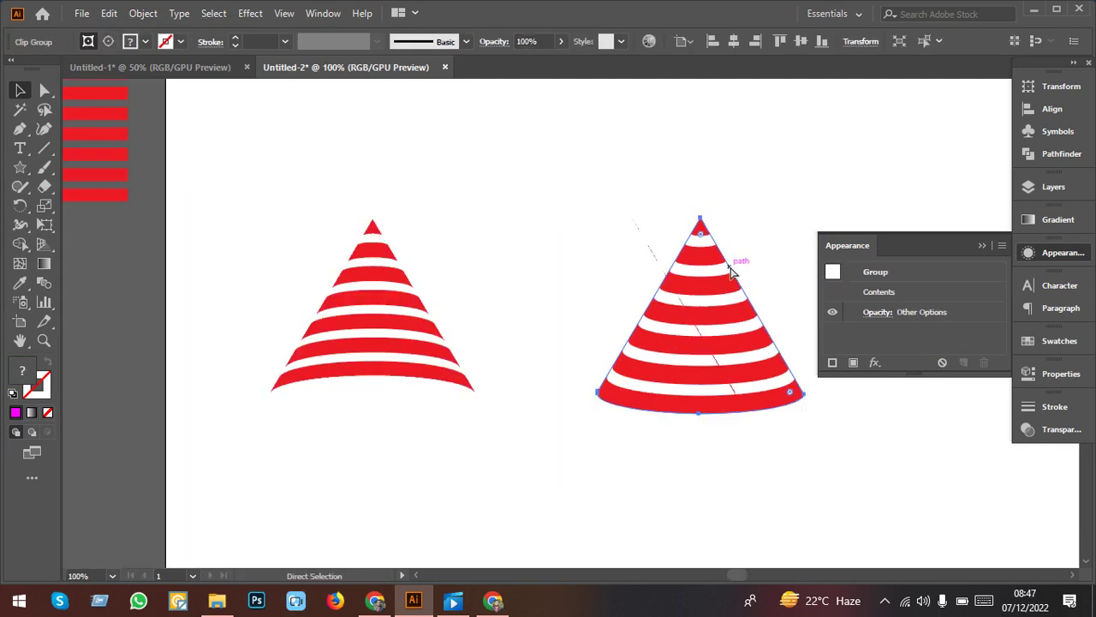
{"action": "key", "text": "ctrl+z"}
{"action": "scroll", "coordinate": [673, 274], "scroll_direction": "up", "scroll_amount": 3}
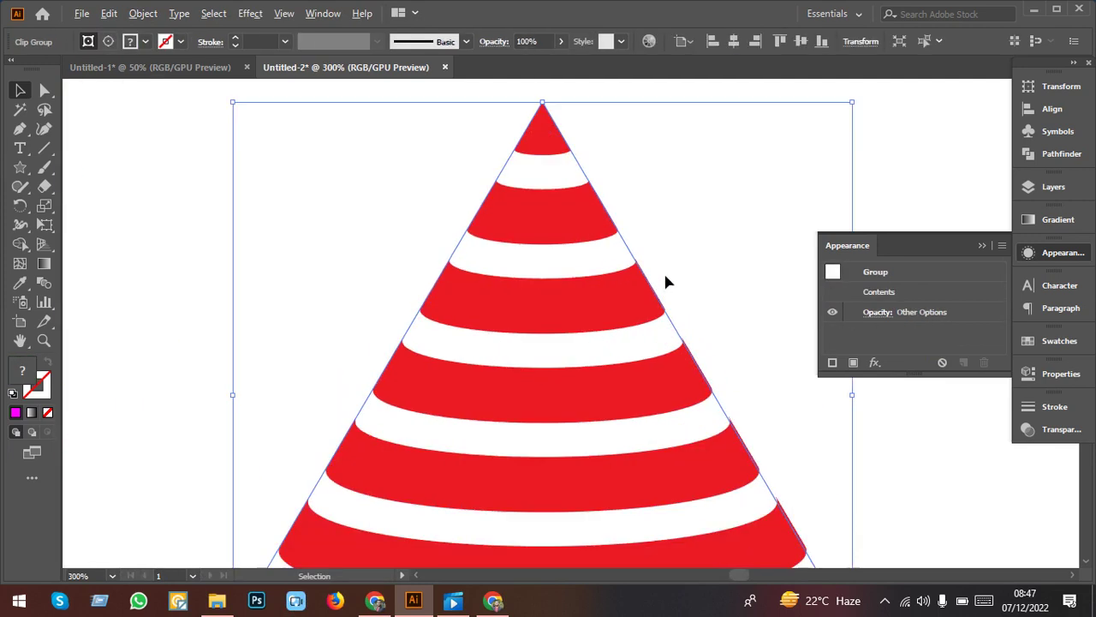
Shift the cone's clipping path inside its clip group, then undo and review the result.
{"action": "double_click", "coordinate": [625, 249]}
{"action": "left_click_drag", "start_coordinate": [626, 249], "coordinate": [693, 232]}
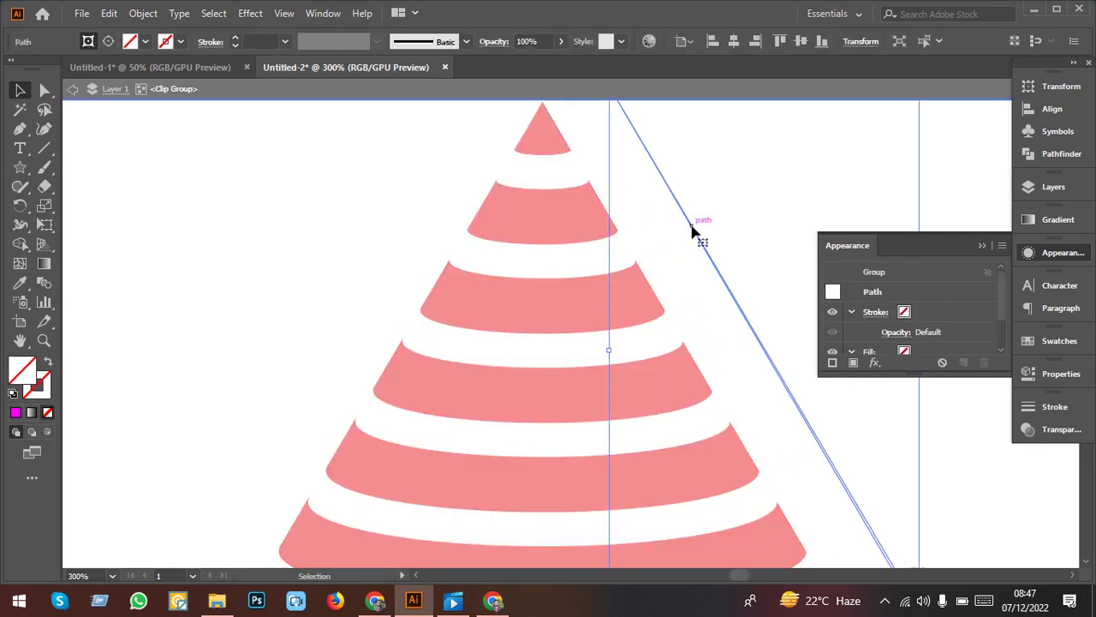
{"action": "double_click", "coordinate": [690, 237]}
{"action": "key", "text": "ctrl+z"}
{"action": "scroll", "coordinate": [465, 238], "scroll_direction": "down", "scroll_amount": 2}
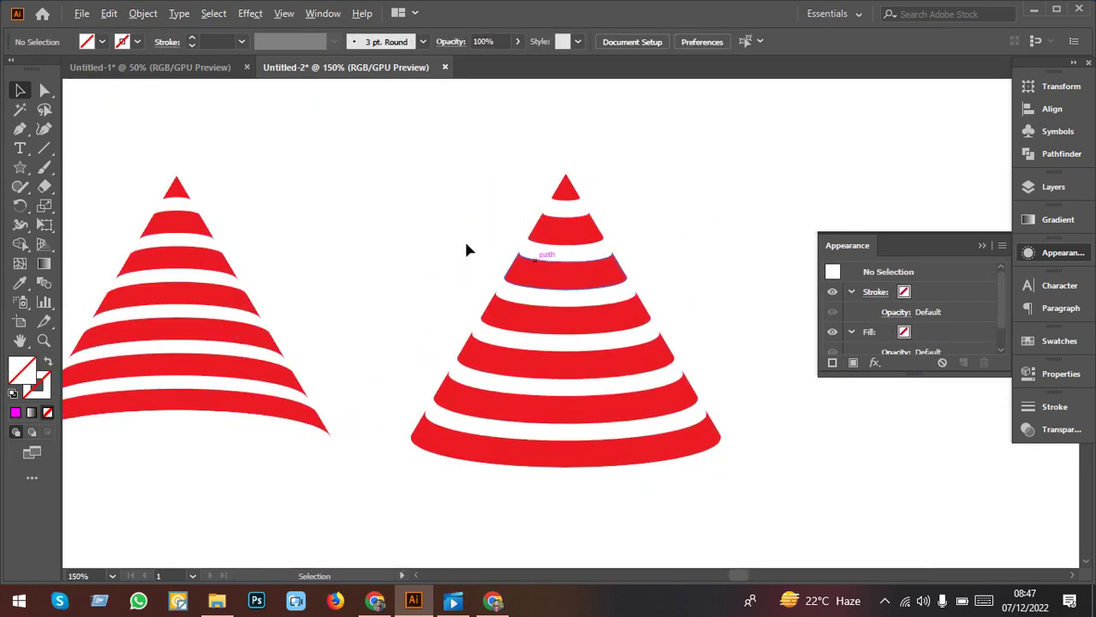
{"action": "left_click", "coordinate": [663, 466]}
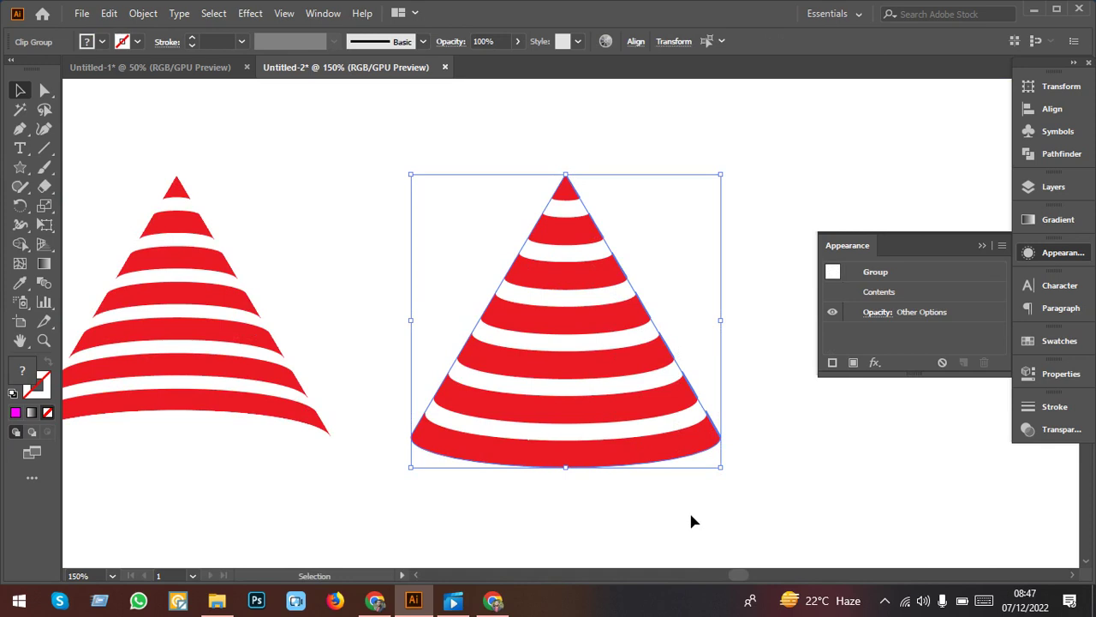
{"action": "left_click", "coordinate": [623, 512]}
{"action": "scroll", "coordinate": [720, 505], "scroll_direction": "right", "scroll_amount": 1}
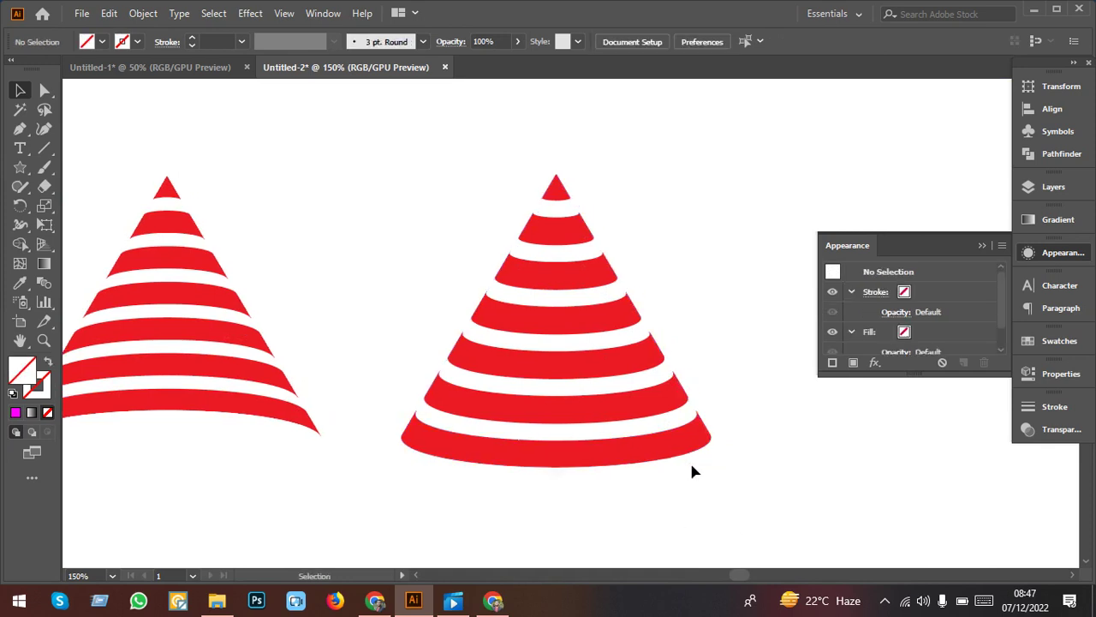
{"action": "scroll", "coordinate": [509, 489], "scroll_direction": "left", "scroll_amount": 3}
{"action": "left_click", "coordinate": [208, 68]}
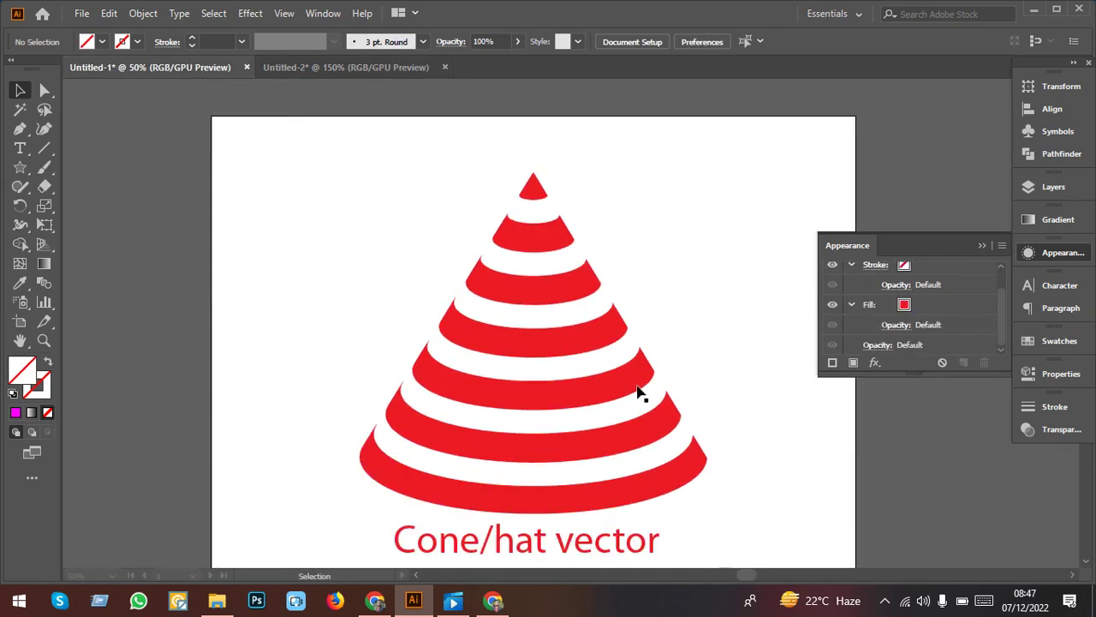
{"action": "scroll", "coordinate": [687, 458], "scroll_direction": "down", "scroll_amount": 2}
{"action": "scroll", "coordinate": [687, 457], "scroll_direction": "up", "scroll_amount": 1}
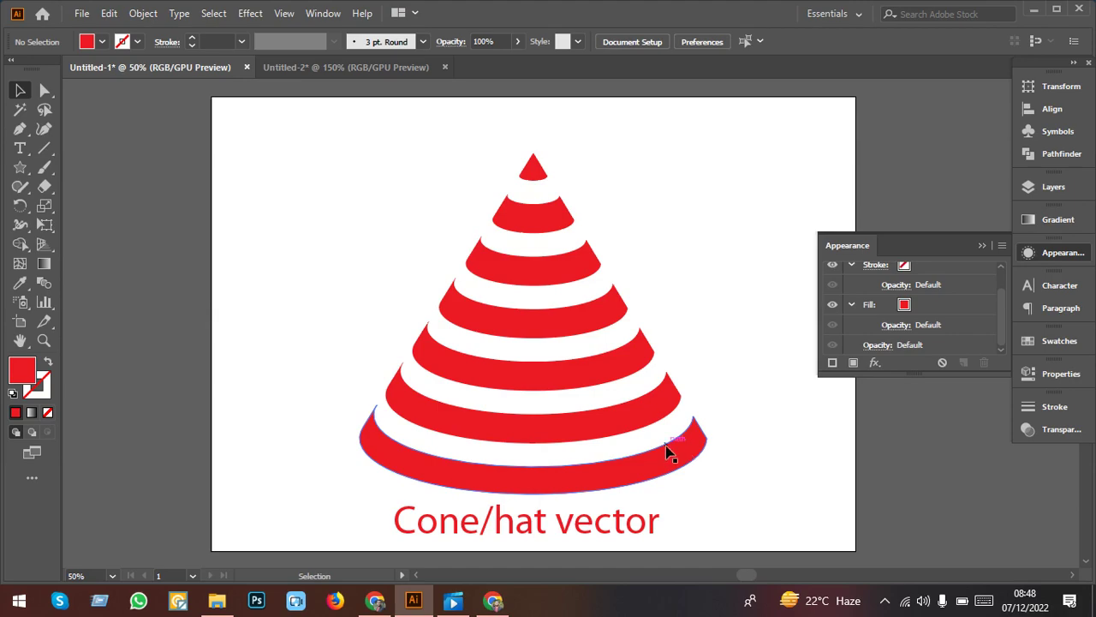
Minimize Illustrator and Chrome to reveal the desktop, then show the hidden tray icons.
{"action": "left_click", "coordinate": [1031, 10]}
{"action": "left_click", "coordinate": [1027, 12]}
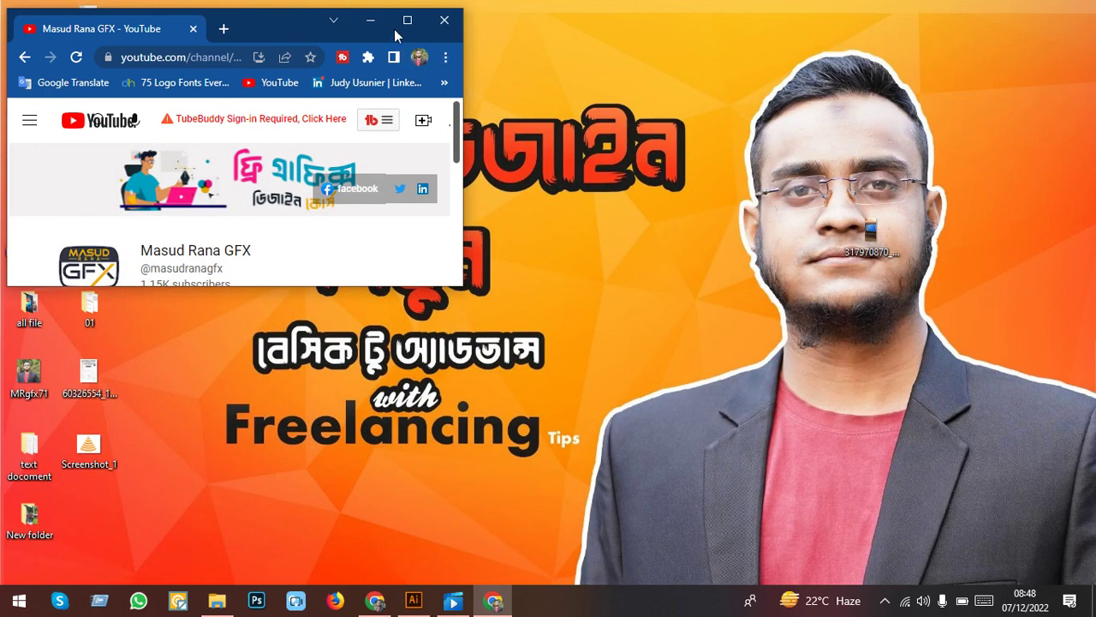
{"action": "left_click", "coordinate": [371, 19]}
{"action": "left_click", "coordinate": [886, 604]}
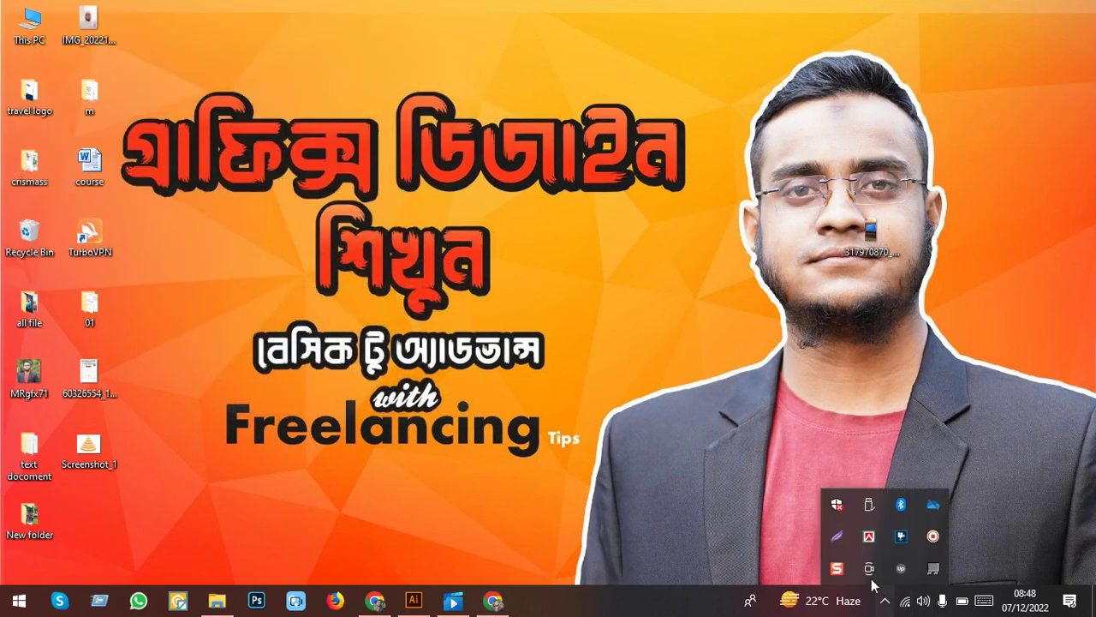